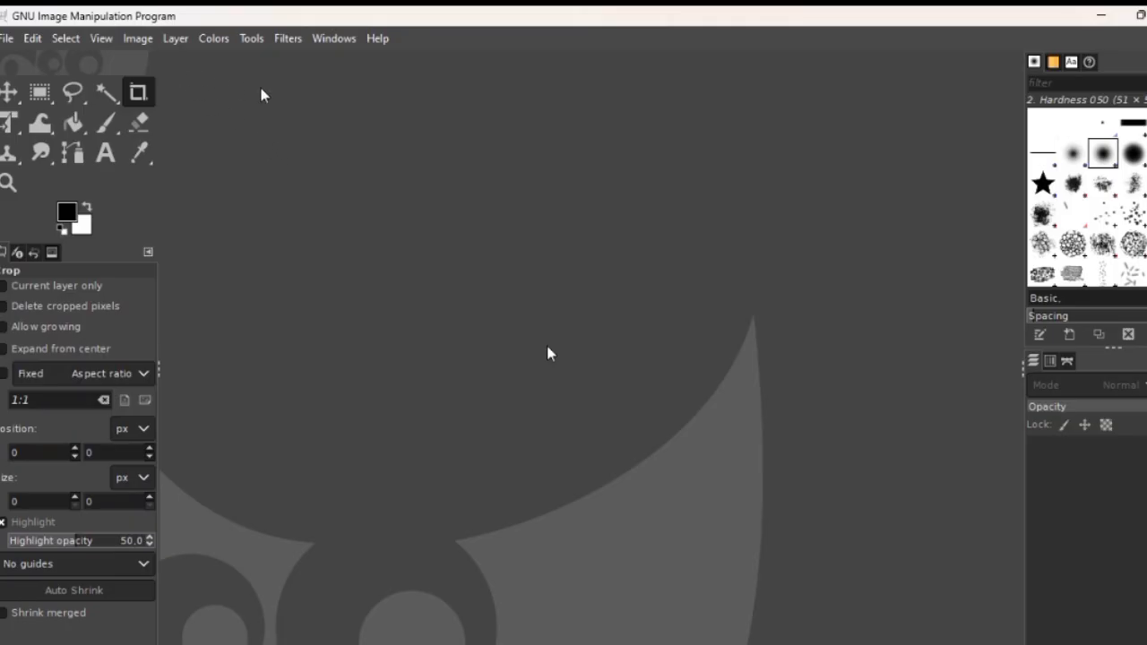
Create a new blank landscape image of 1920 × 1080 px
click(5, 38)
click(27, 39)
mouse_move(8, 37)
click(22, 63)
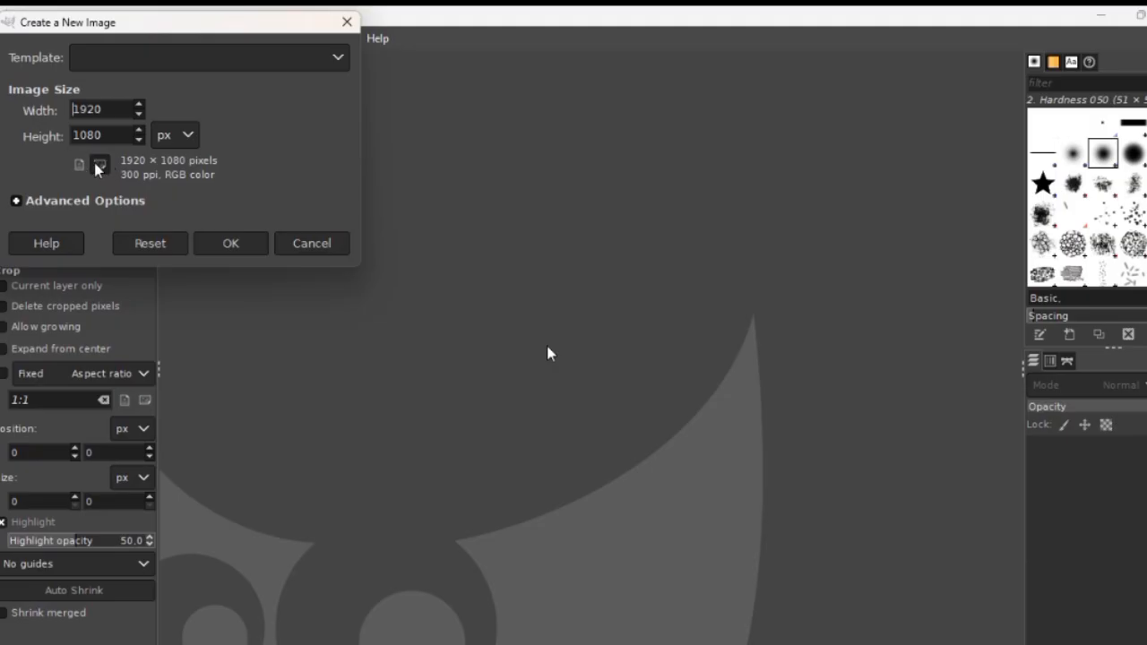
click(247, 247)
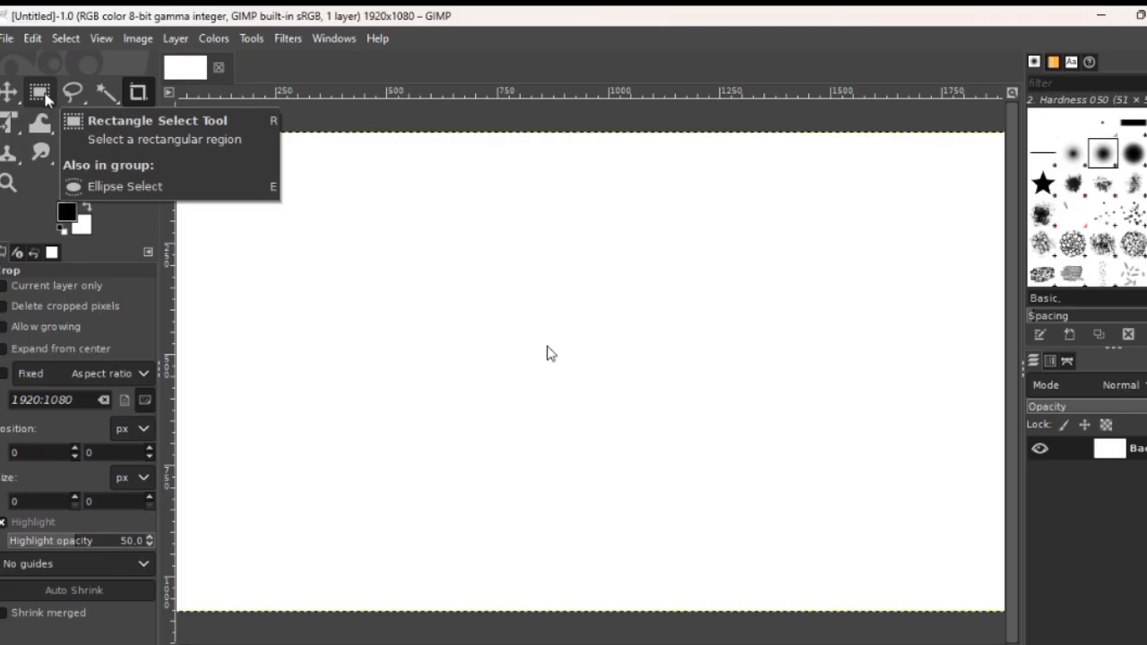
Draw a rectangular selection of about 492 × 246 px in the canvas's upper-left area and add a new layer with default settings
click(45, 97)
drag(47, 97, 202, 111)
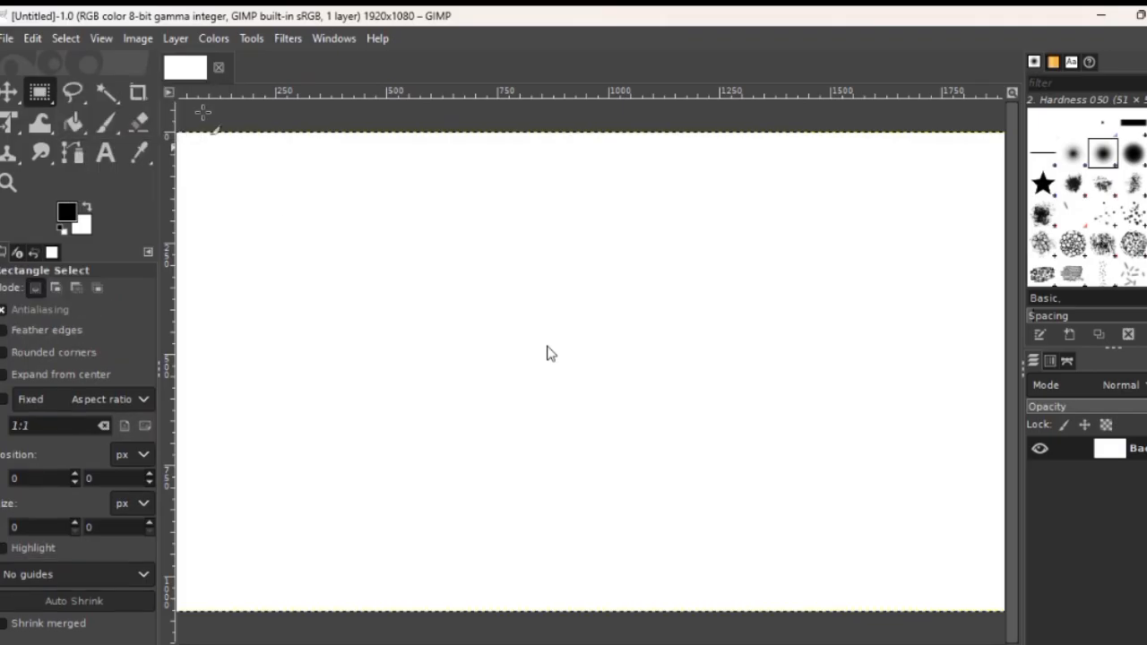
drag(299, 176, 517, 286)
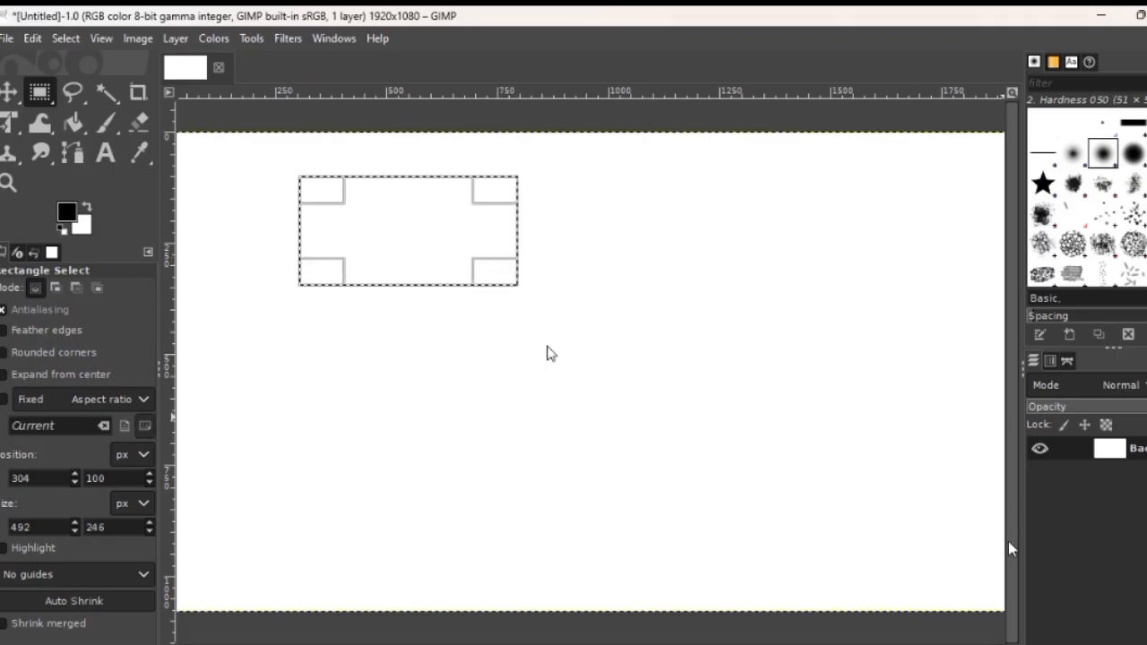
key(shift+ctrl+n)
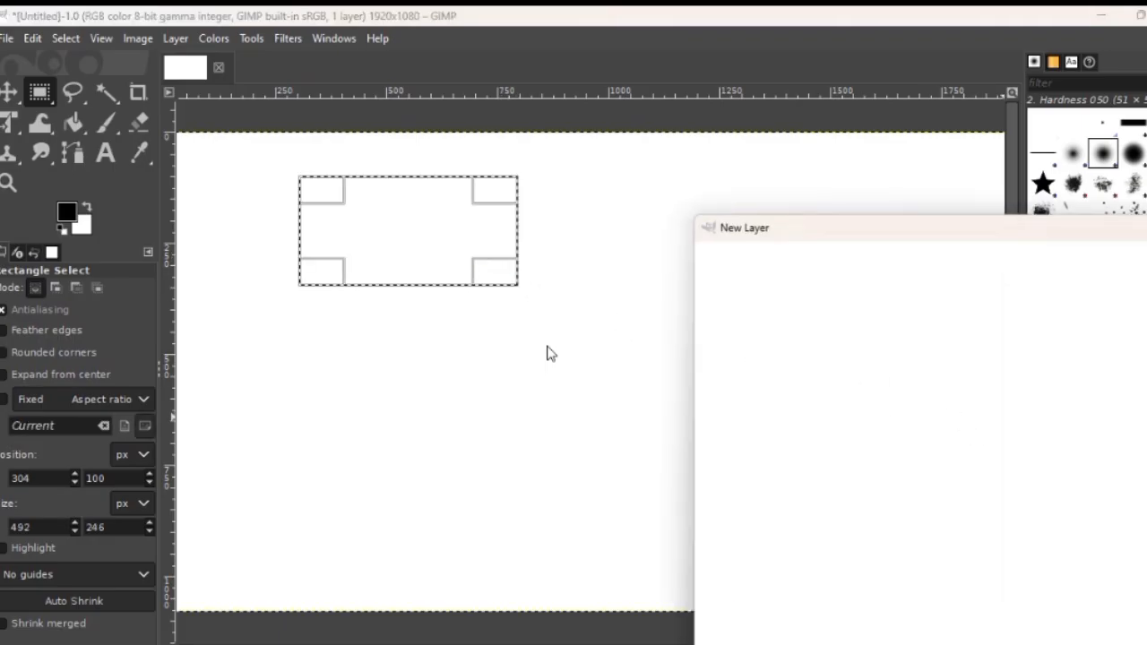
key(Return)
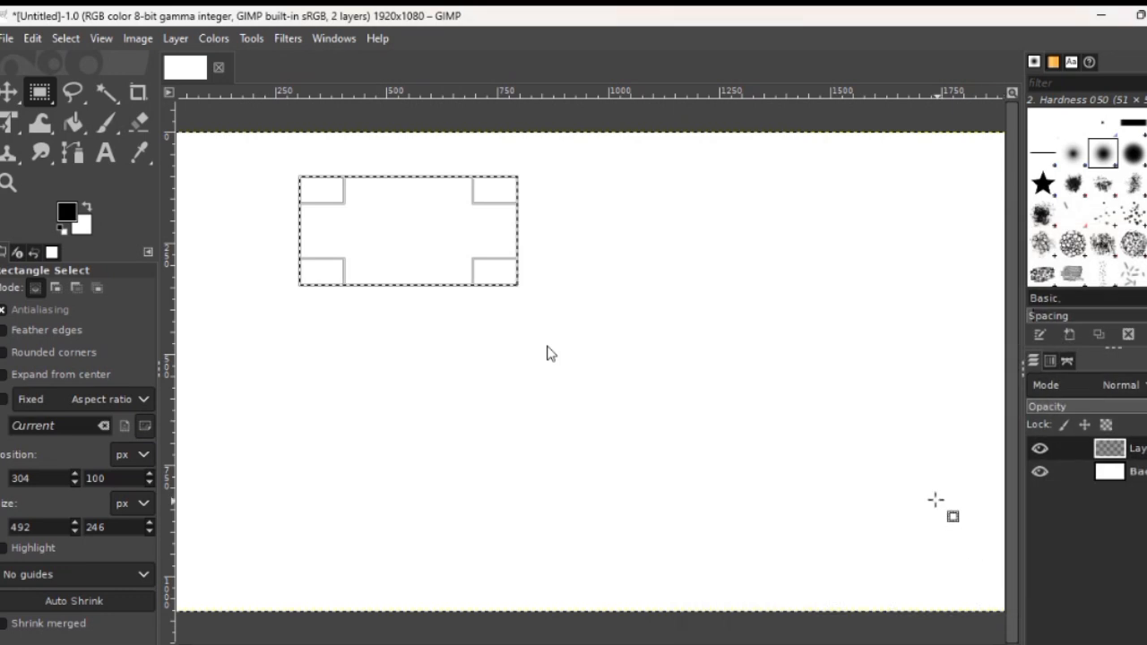
Bucket-fill the rectangular selection with red (ff1111) and deselect it
click(76, 119)
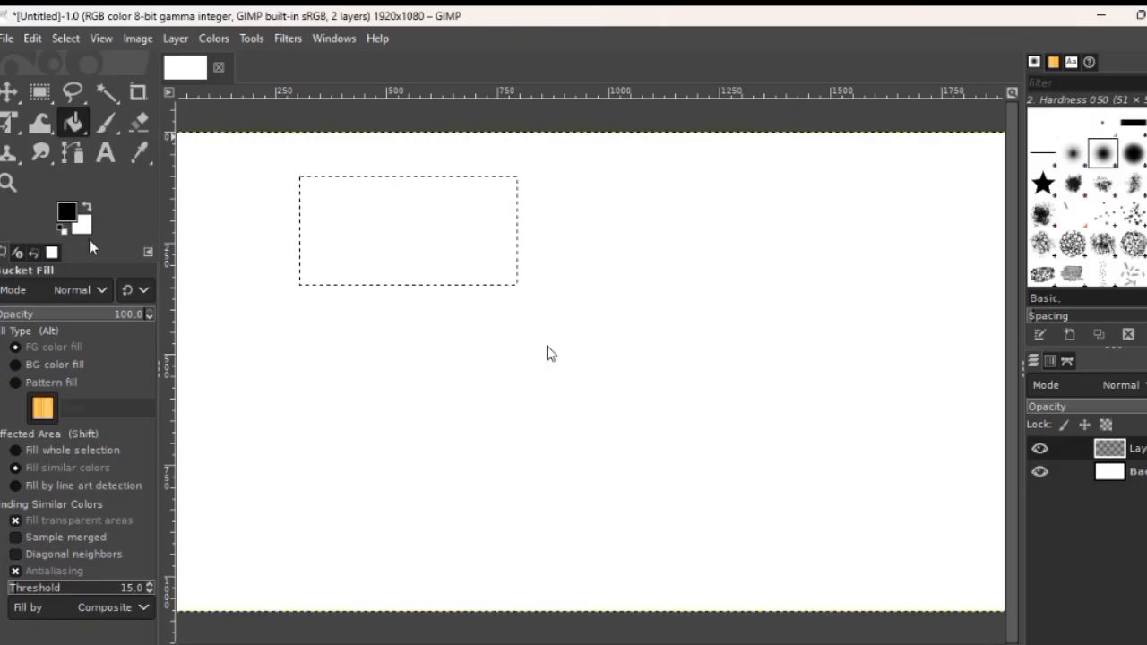
click(70, 213)
click(137, 124)
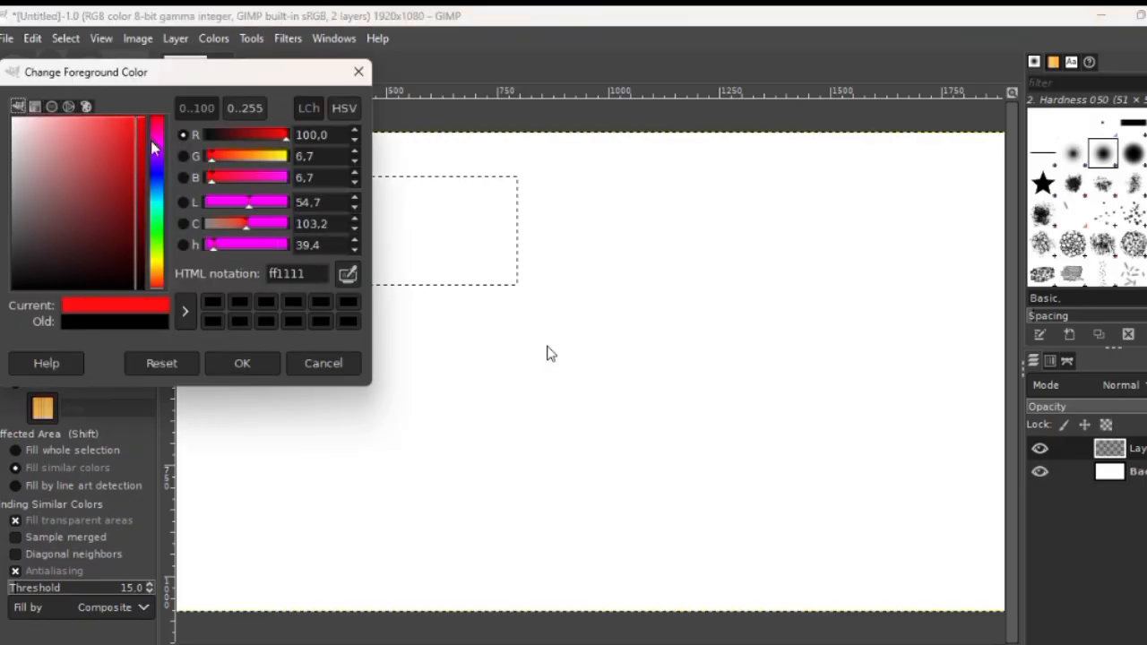
click(248, 363)
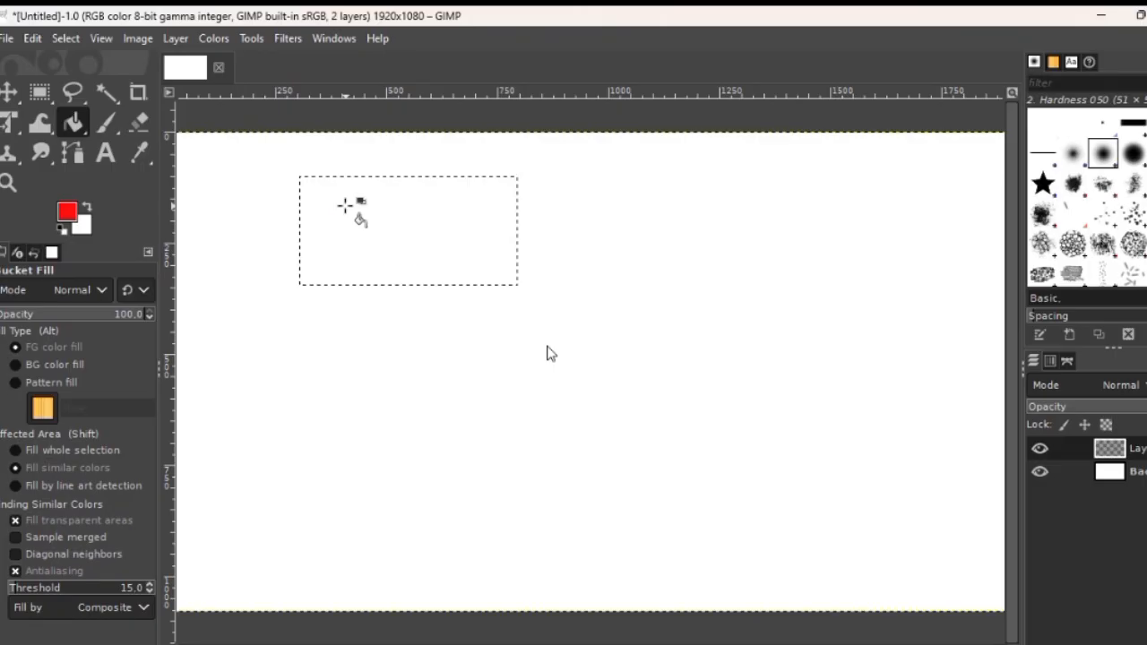
click(346, 205)
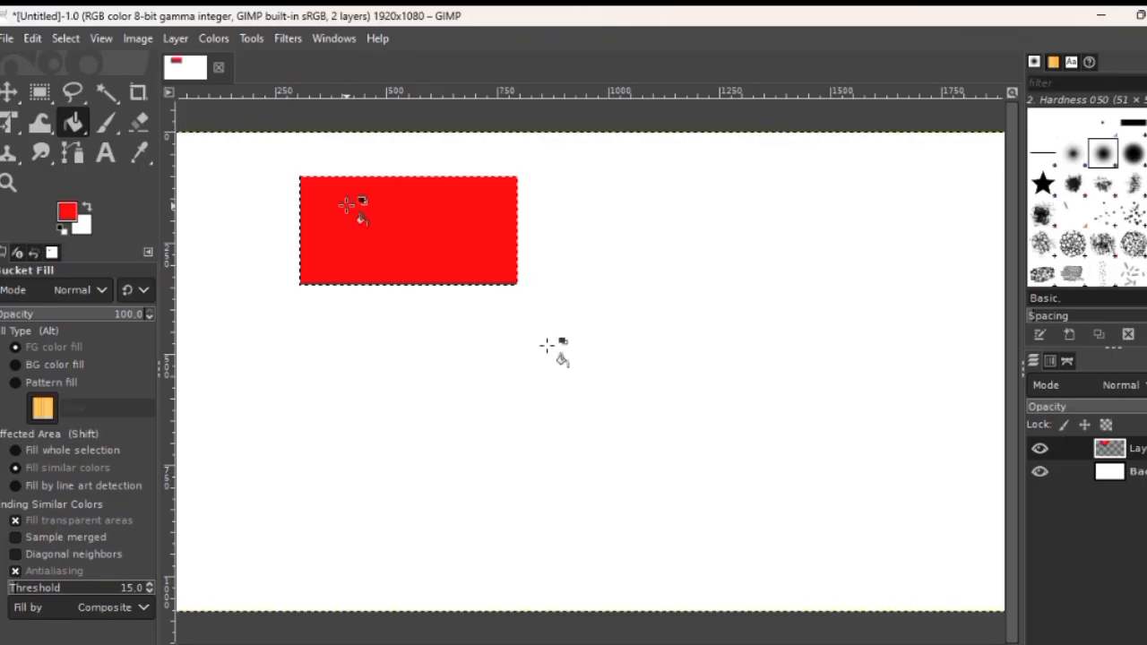
click(71, 37)
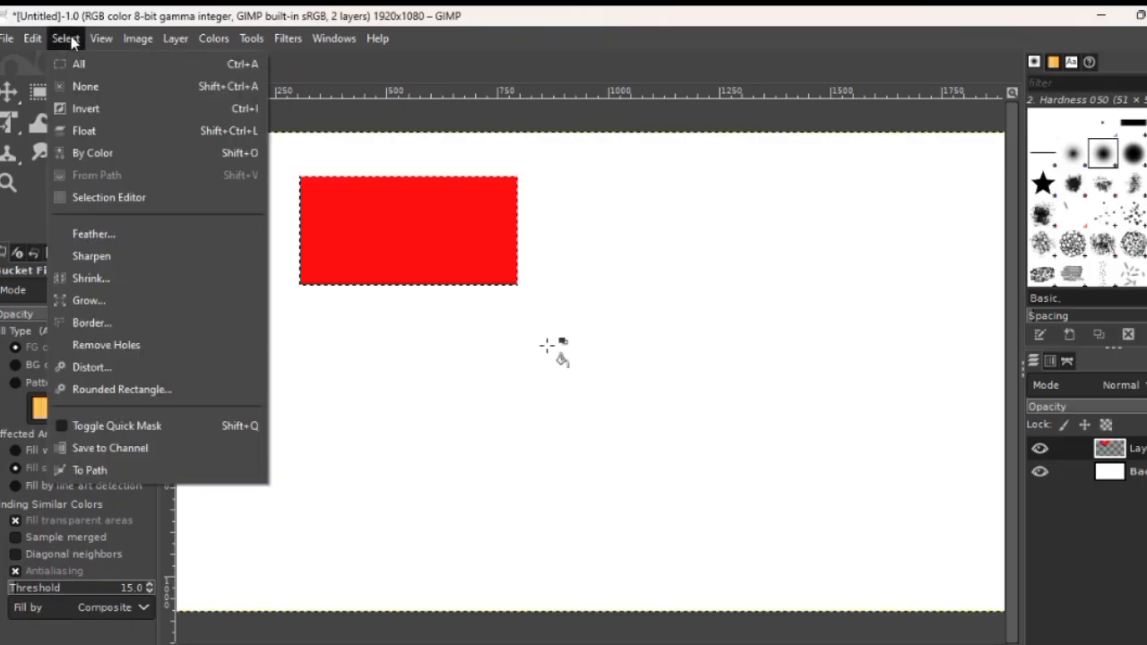
click(94, 94)
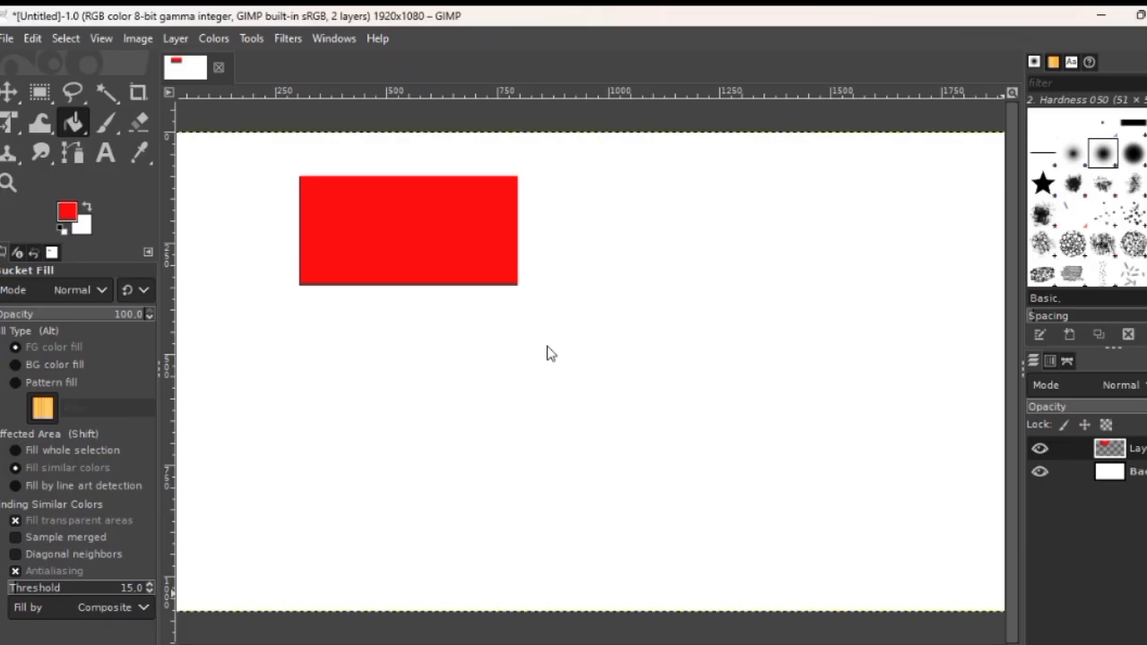
Add a new transparent layer and draw an elliptical selection of about 406 × 312 px to the right of the red rectangle
key(shift+ctrl+n)
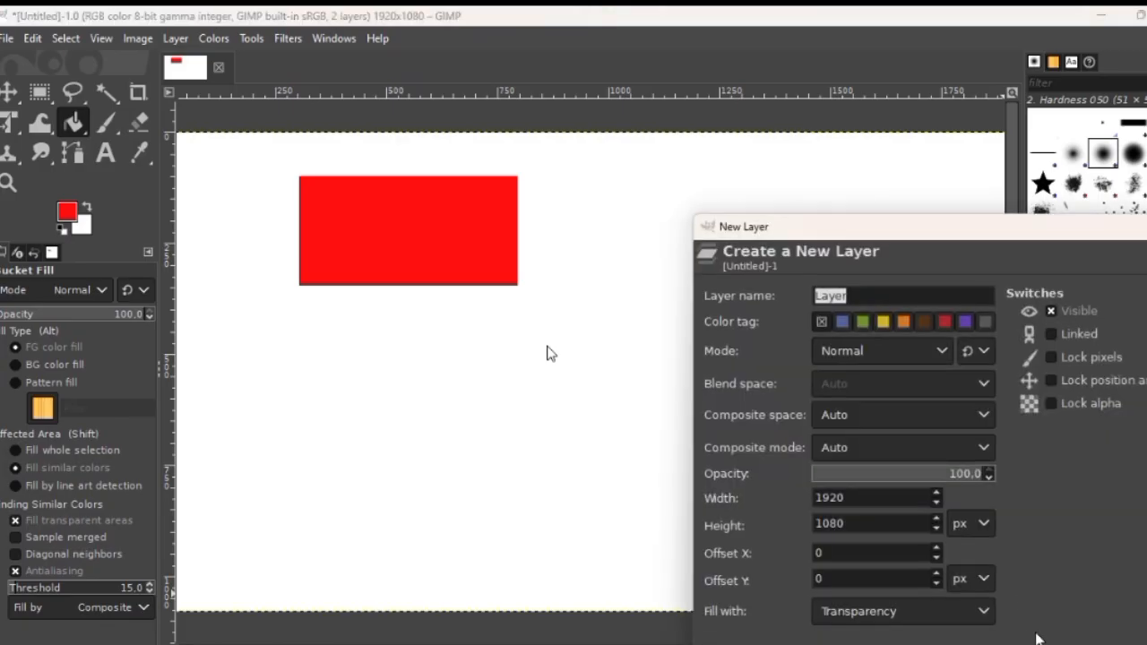
key(Return)
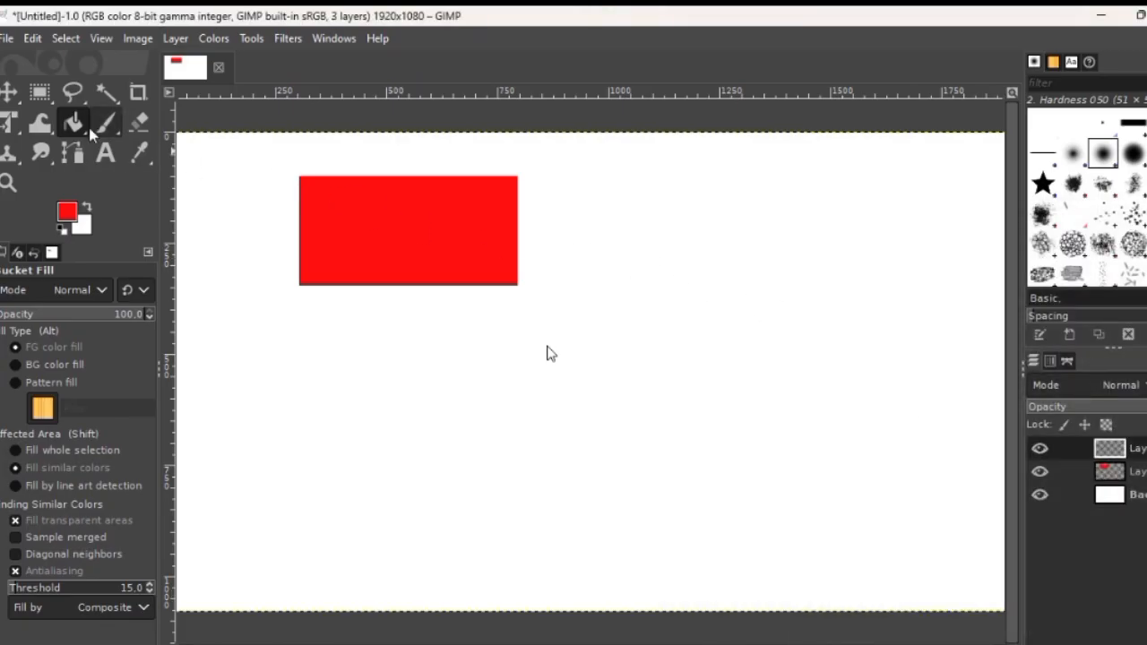
click(40, 93)
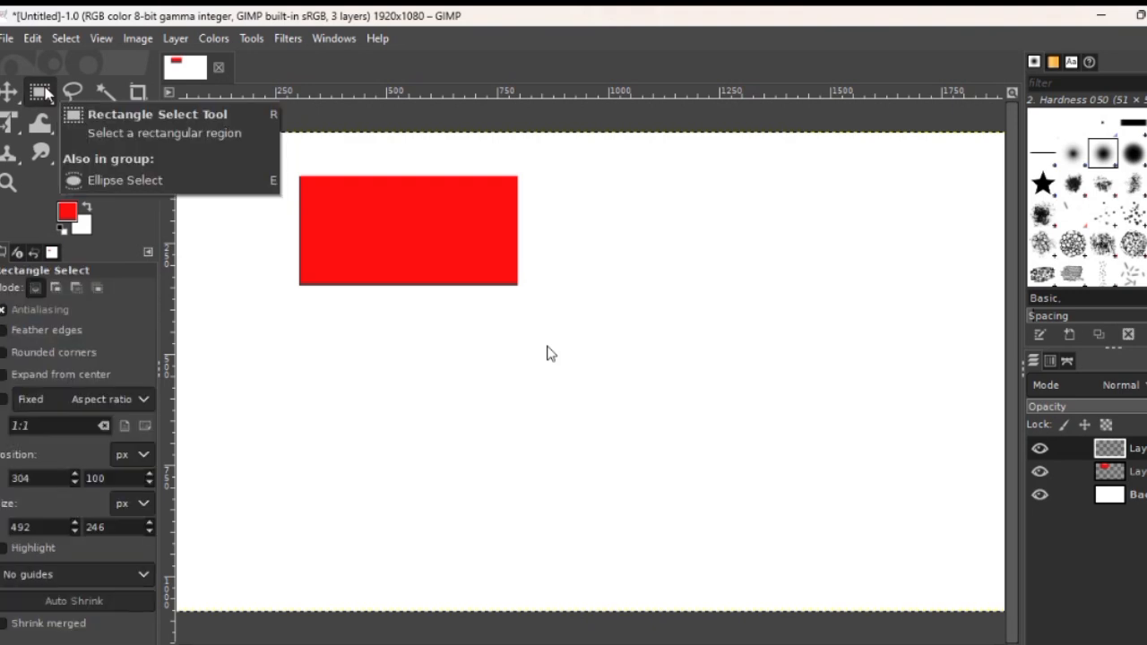
drag(44, 94, 116, 123)
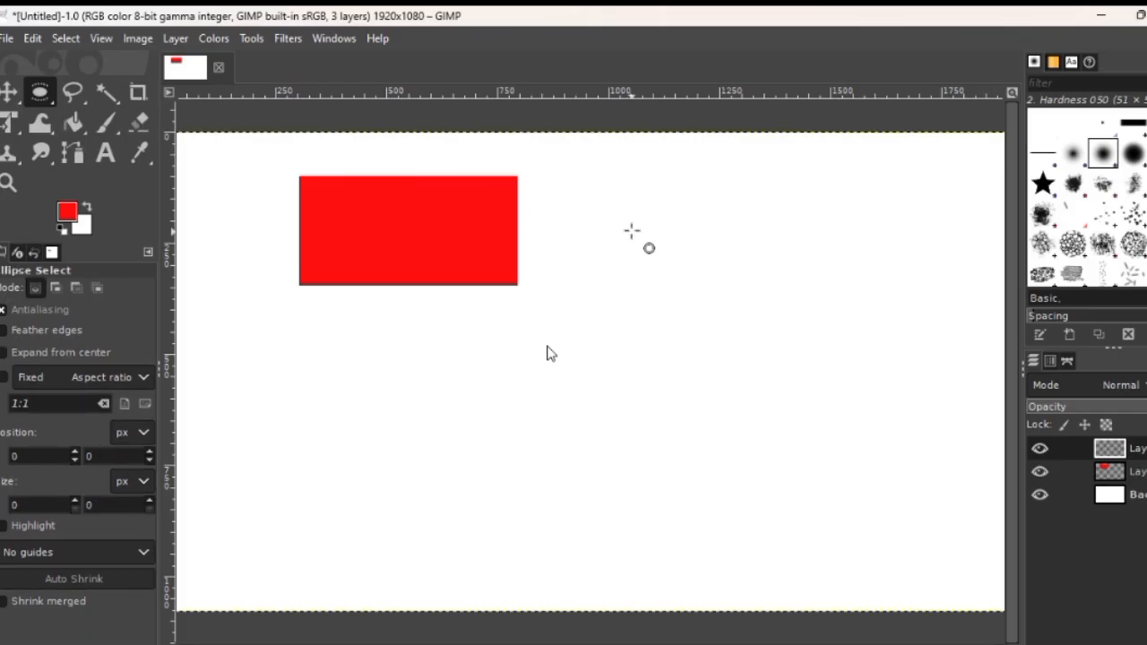
drag(630, 191, 811, 332)
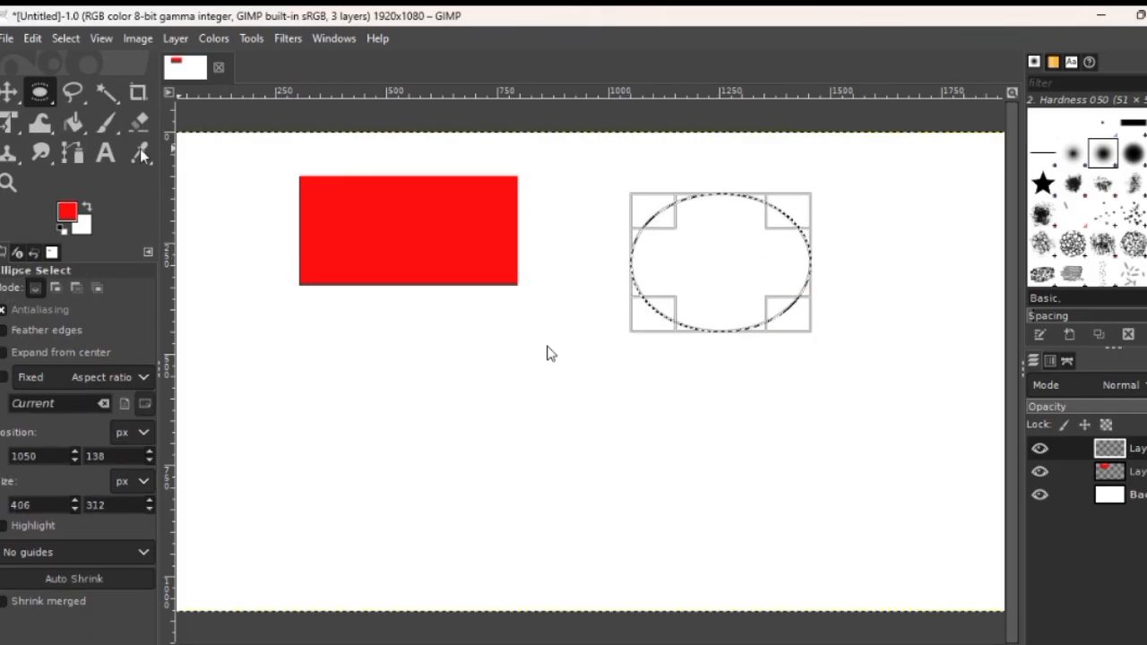
Bucket-fill the elliptical selection with yellow (fbff11) and deselect it
click(75, 124)
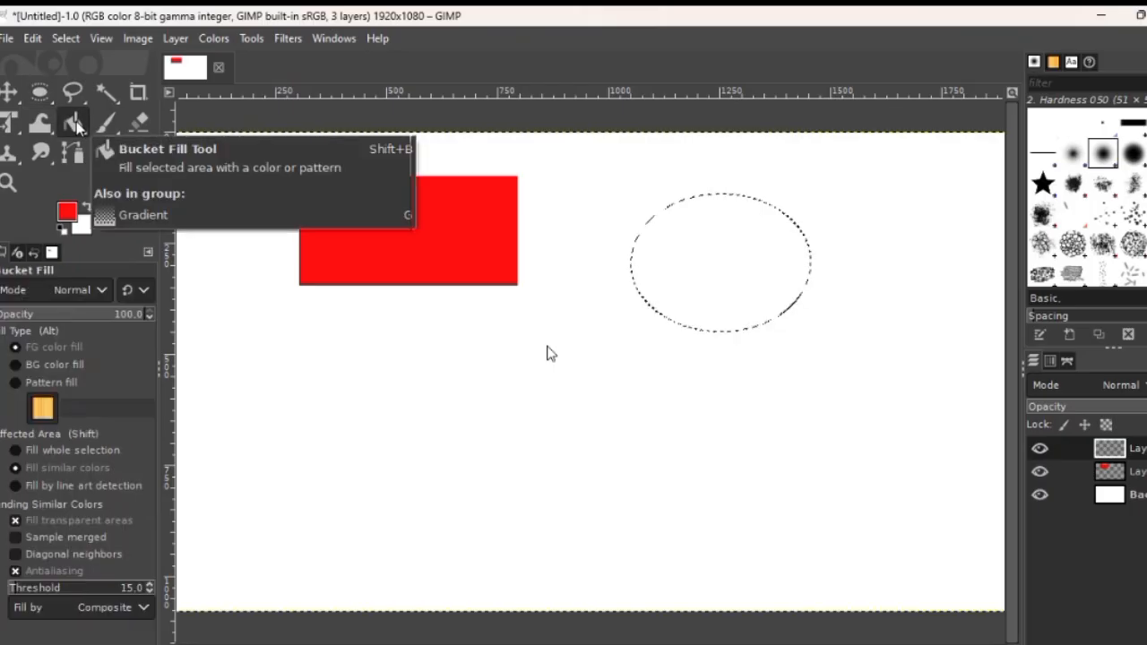
click(68, 212)
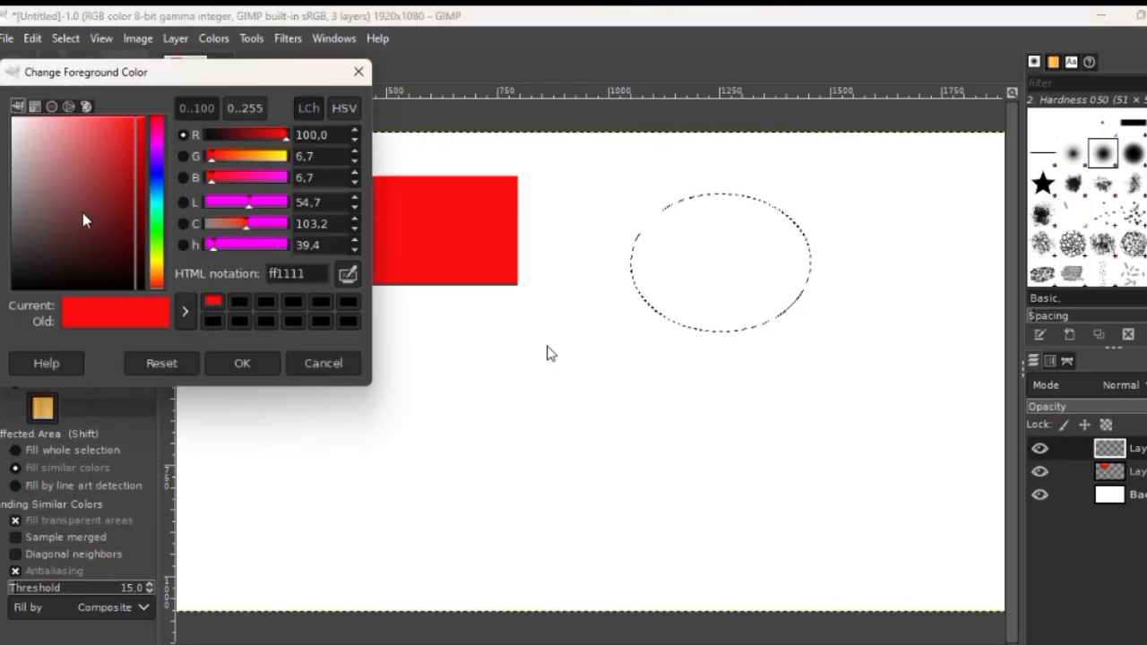
click(157, 262)
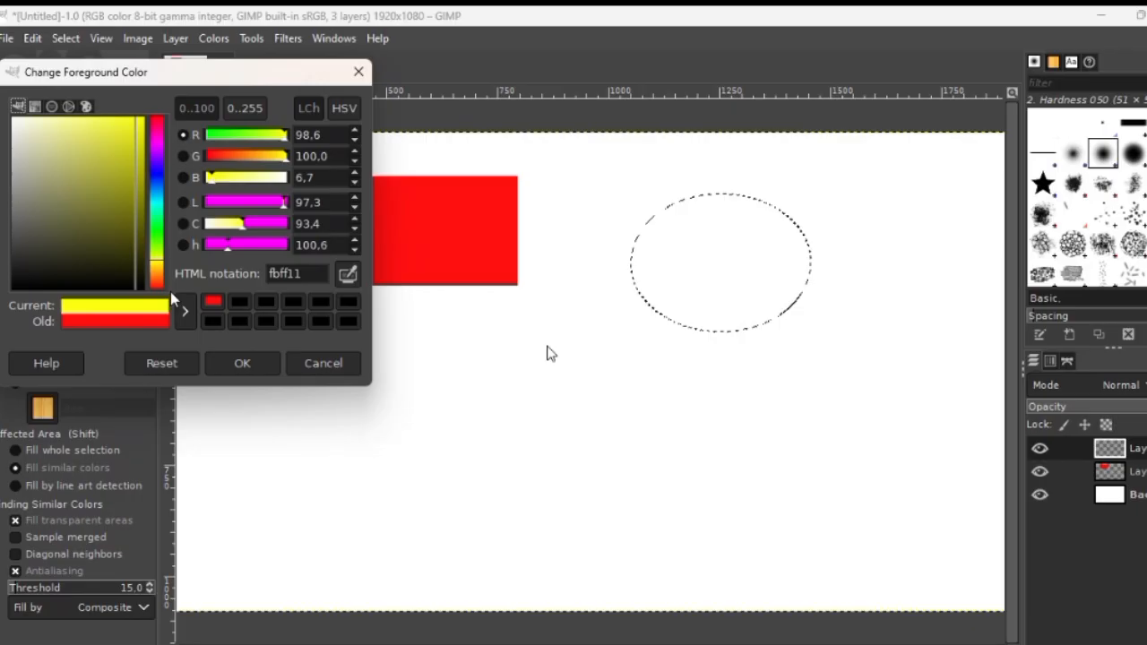
click(242, 362)
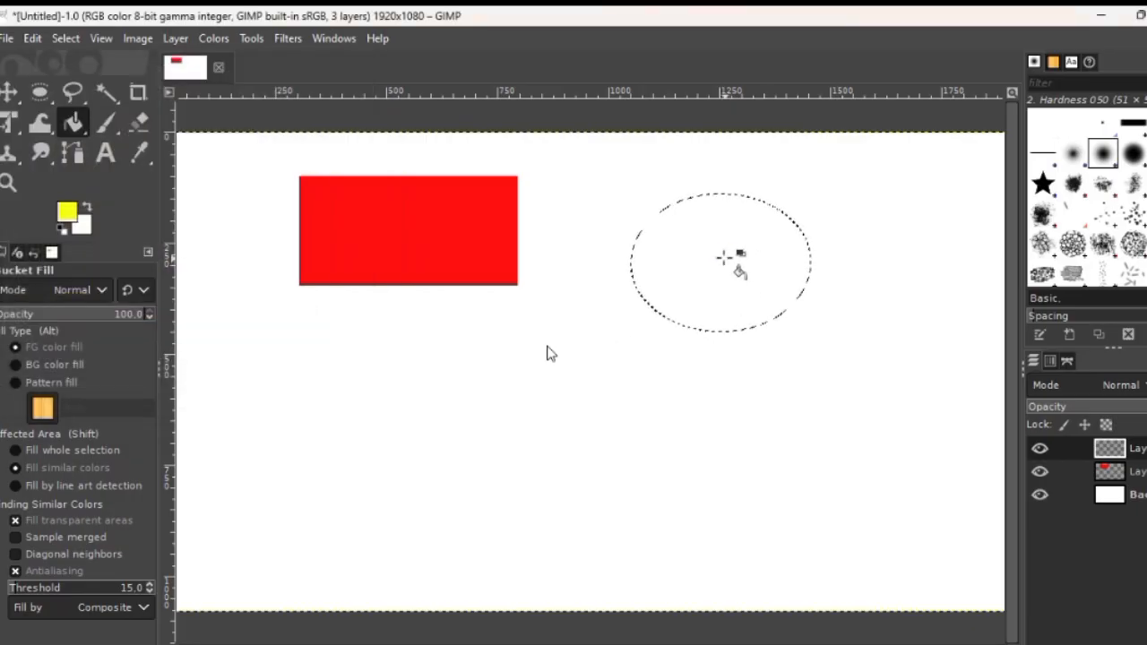
click(61, 40)
click(82, 85)
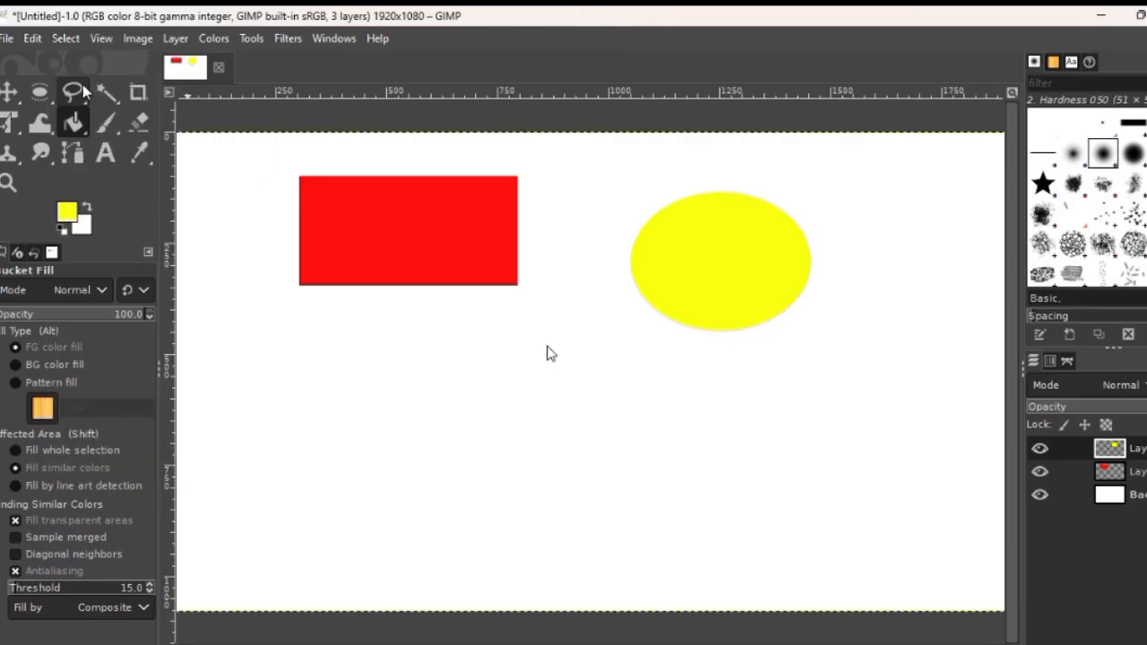
Move the yellow ellipse to the canvas's lower-left area and the red rectangle to its upper-right area
click(11, 93)
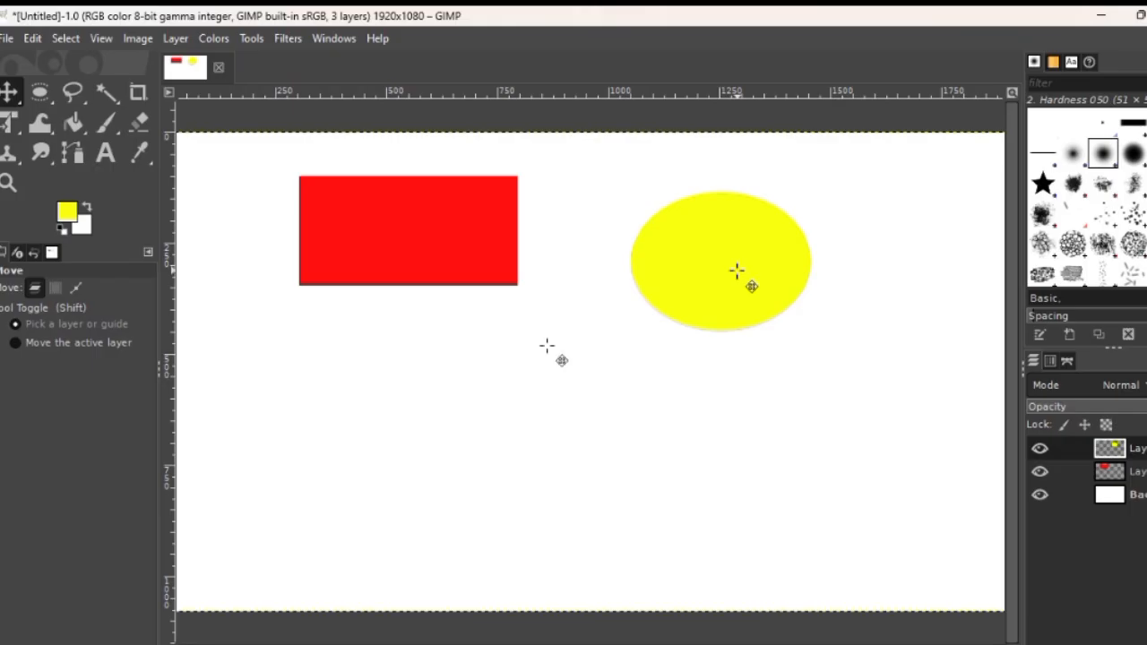
drag(686, 295, 403, 448)
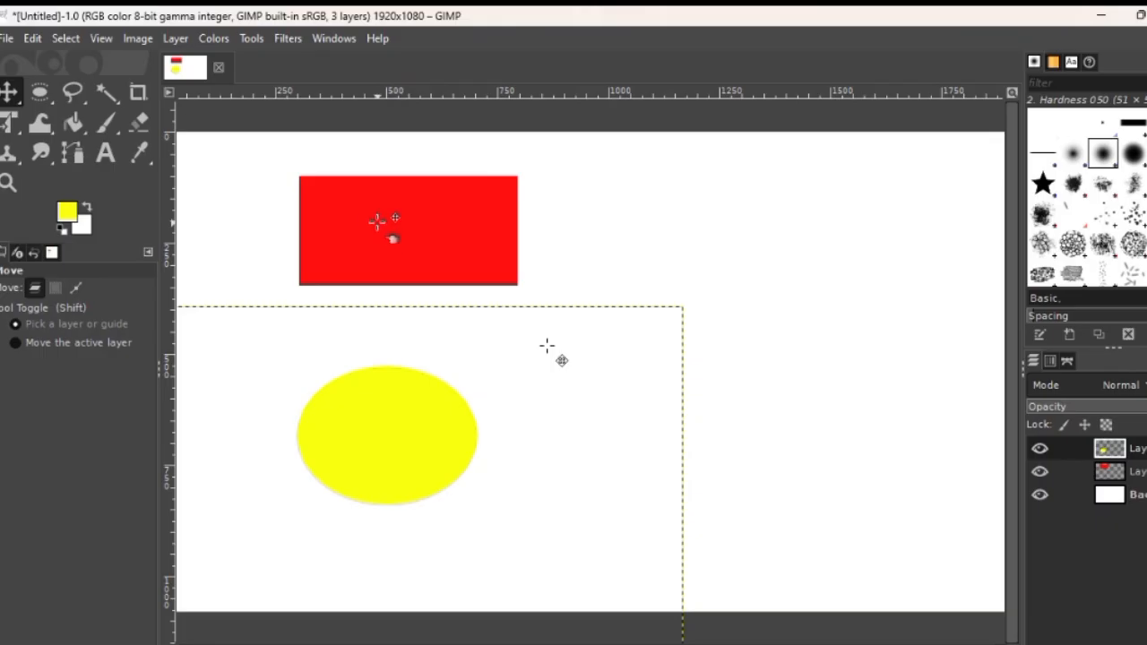
drag(377, 220, 800, 229)
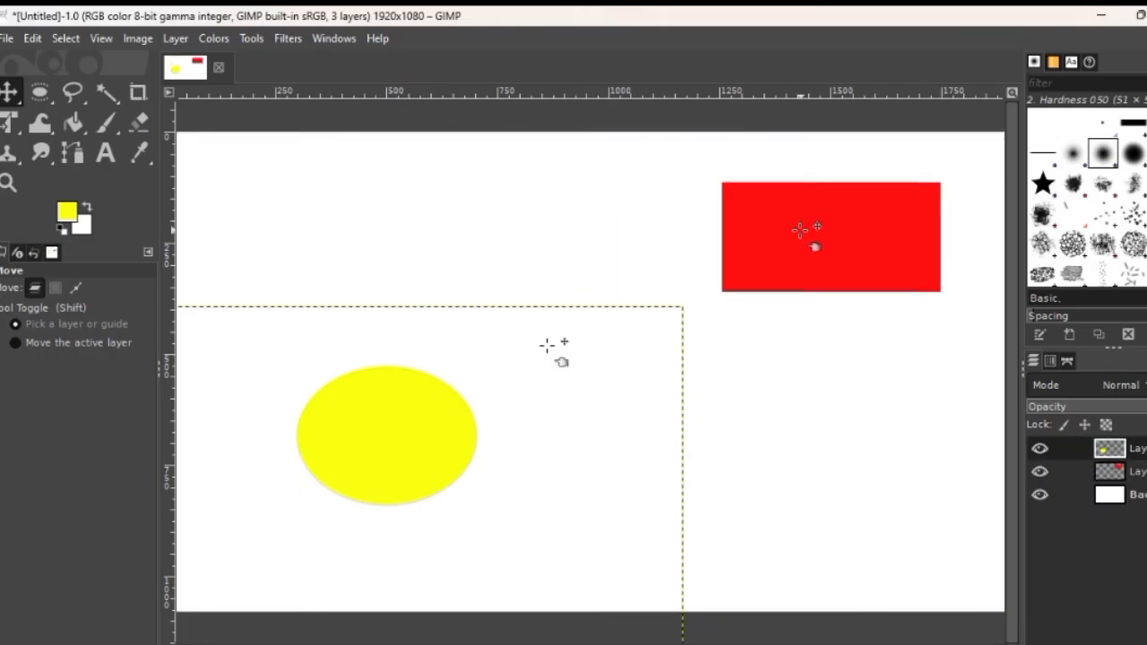
Add a new default layer and draw a freehand triangular selection above the yellow ellipse with Free Select
click(68, 93)
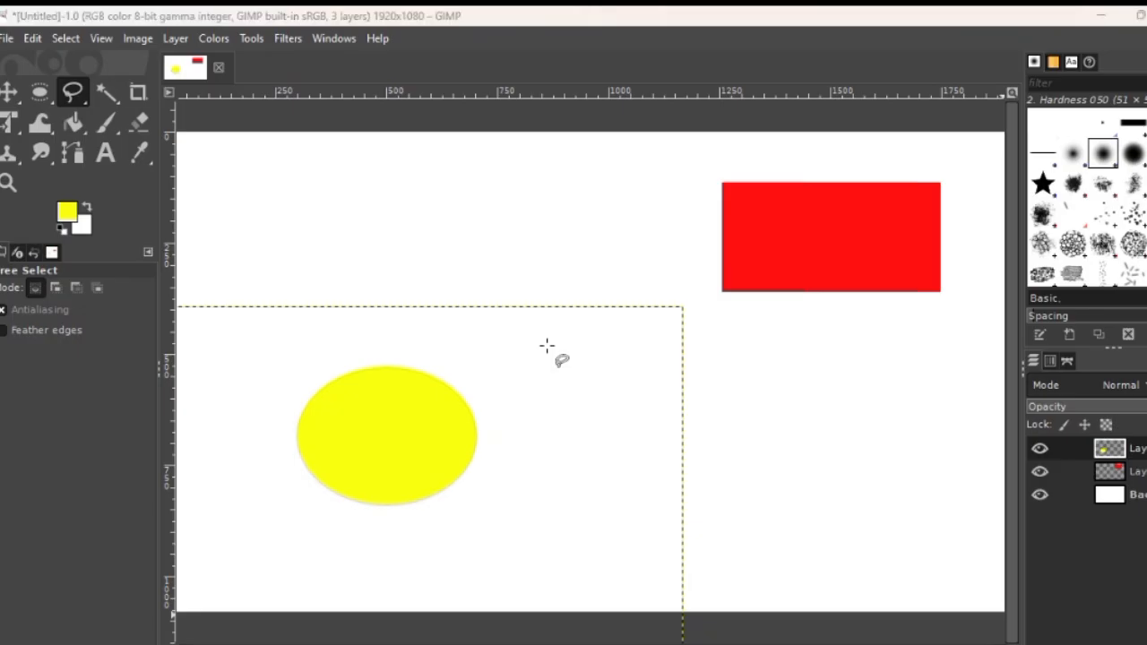
key(shift+ctrl+n)
key(Return)
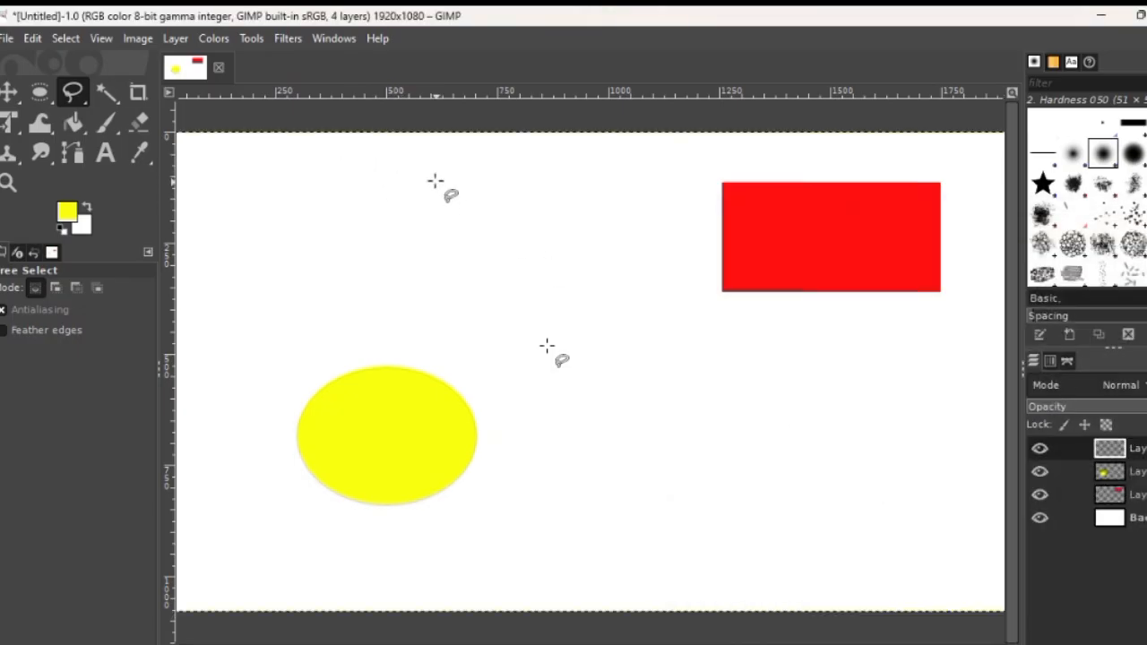
mouse_move(454, 169)
mouse_down()
mouse_move(390, 248)
mouse_move(531, 255)
mouse_move(456, 161)
mouse_up()
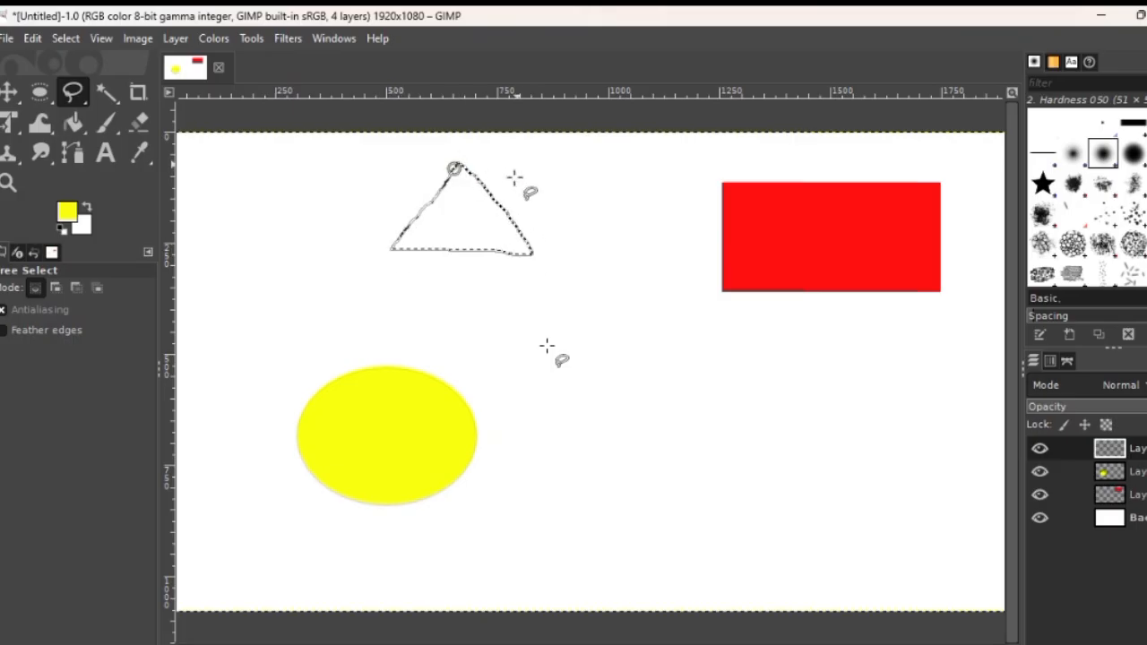
key(Return)
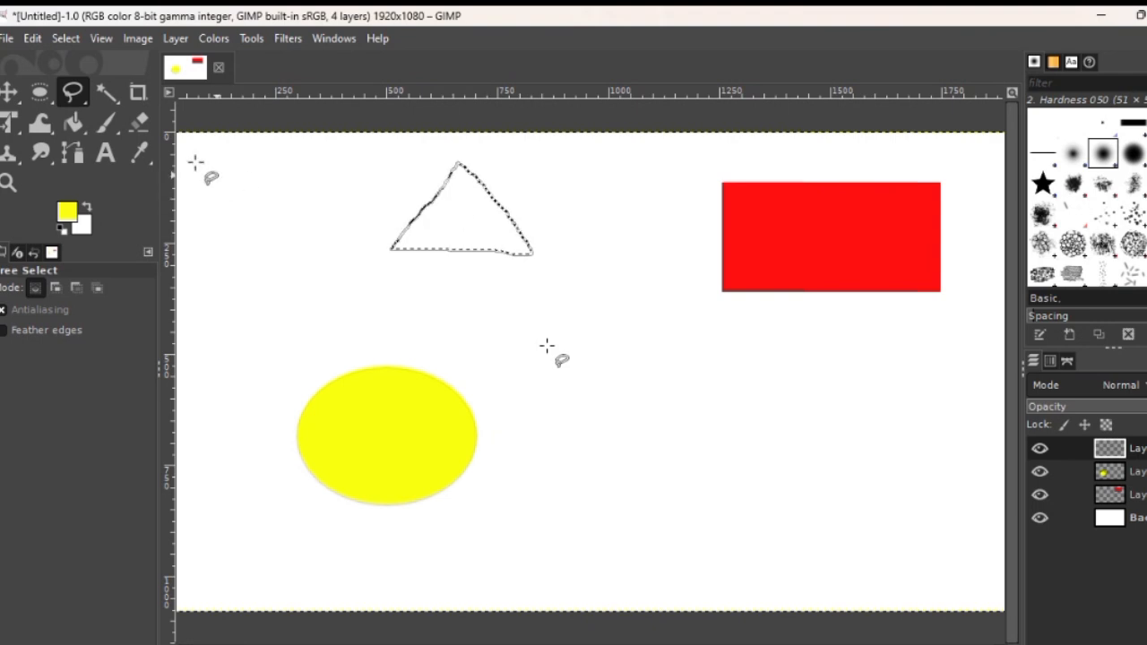
Bucket-fill the triangular selection with blue (1118ff)
click(78, 127)
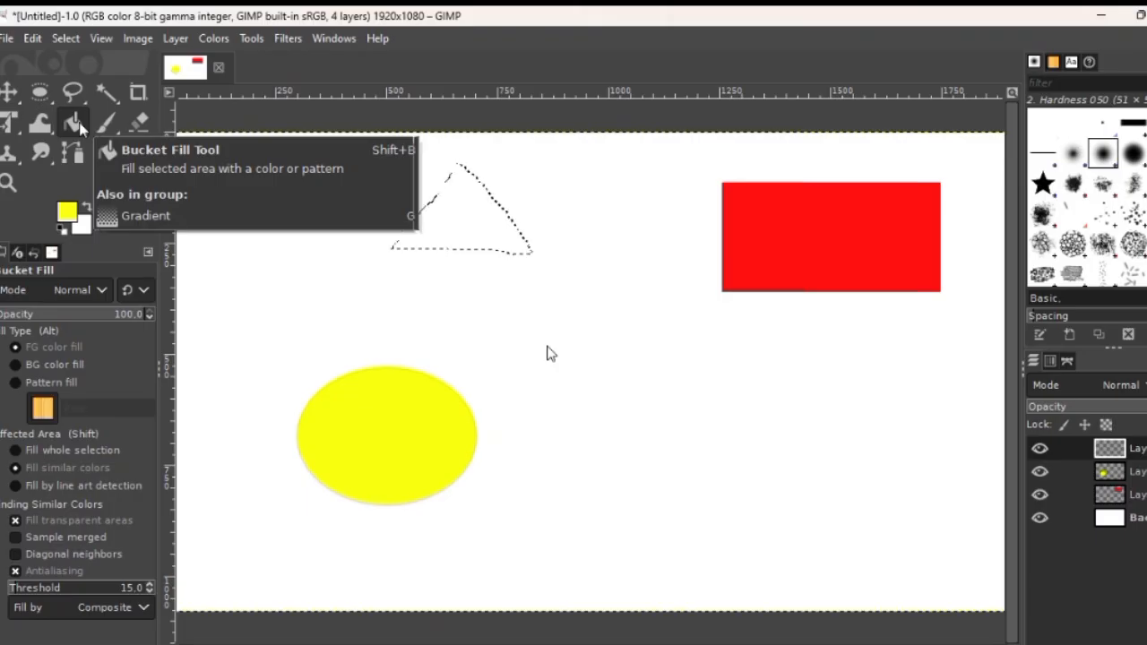
click(68, 218)
click(161, 177)
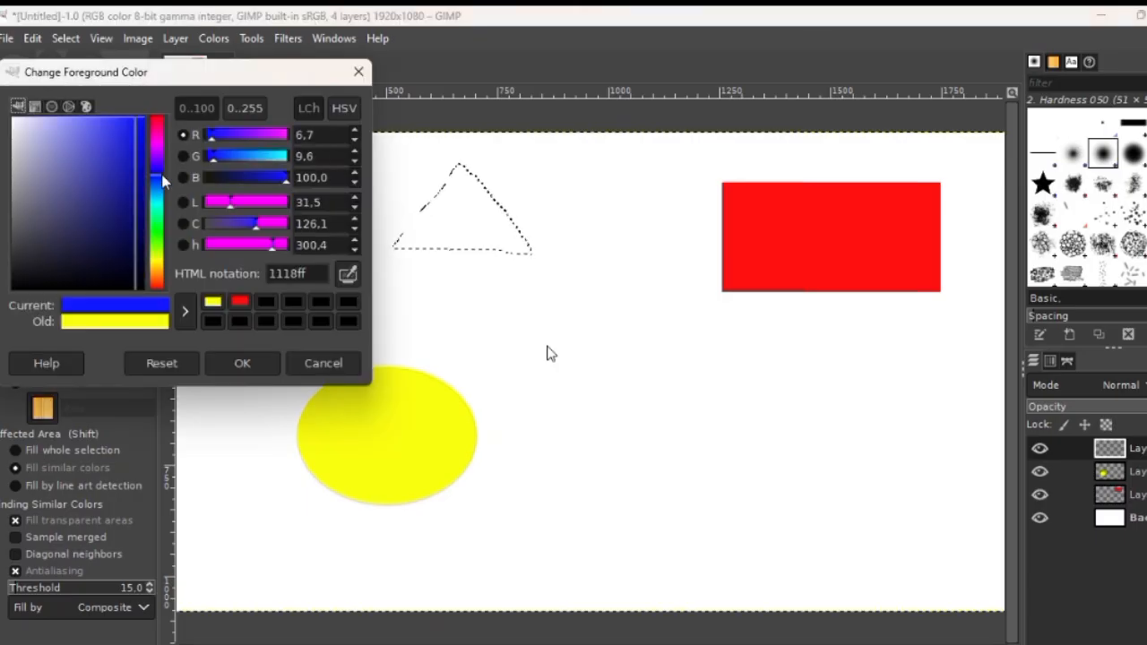
click(240, 363)
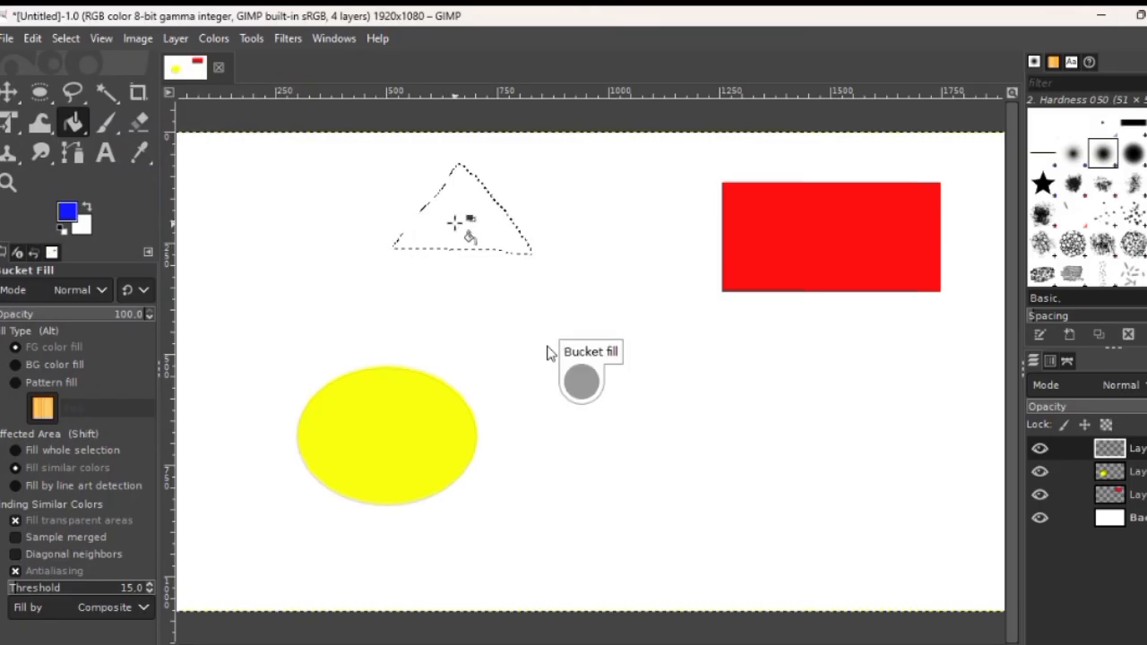
click(421, 215)
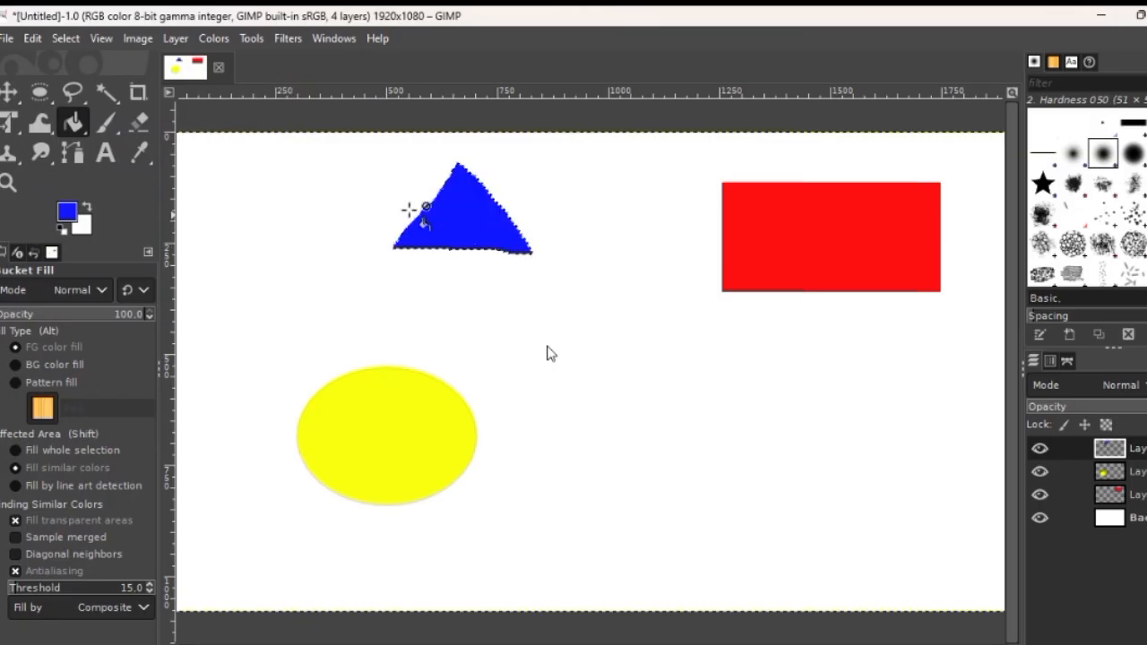
Try Fuzzy Select on the blue triangle's layer, including over the yellow ellipse, and clear the selection
click(104, 89)
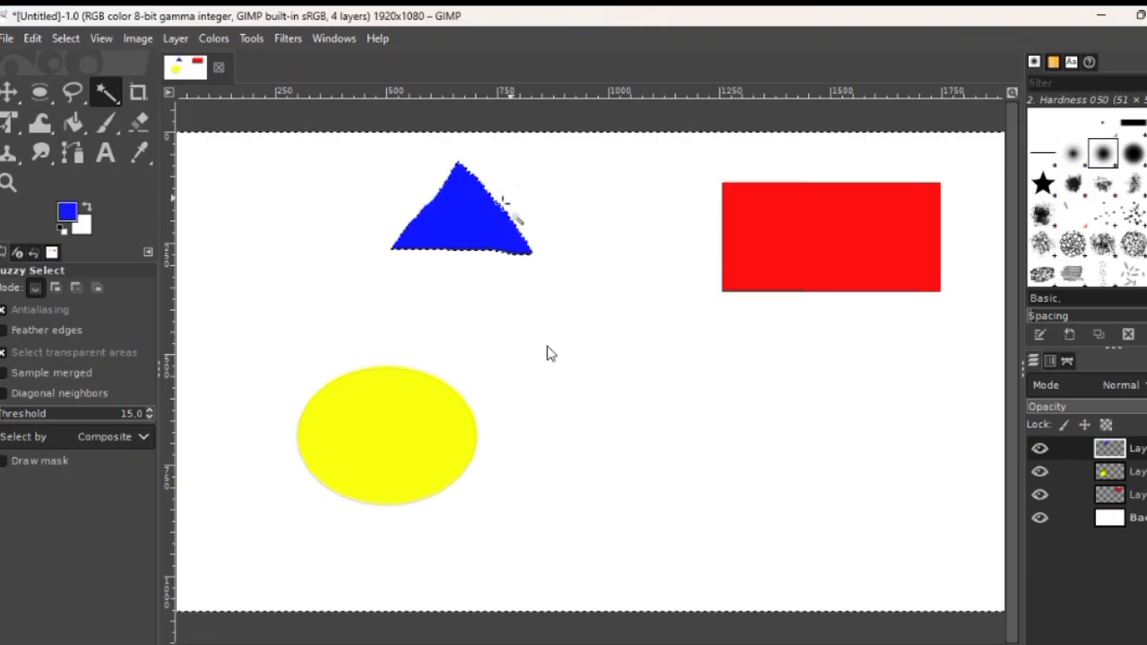
click(438, 405)
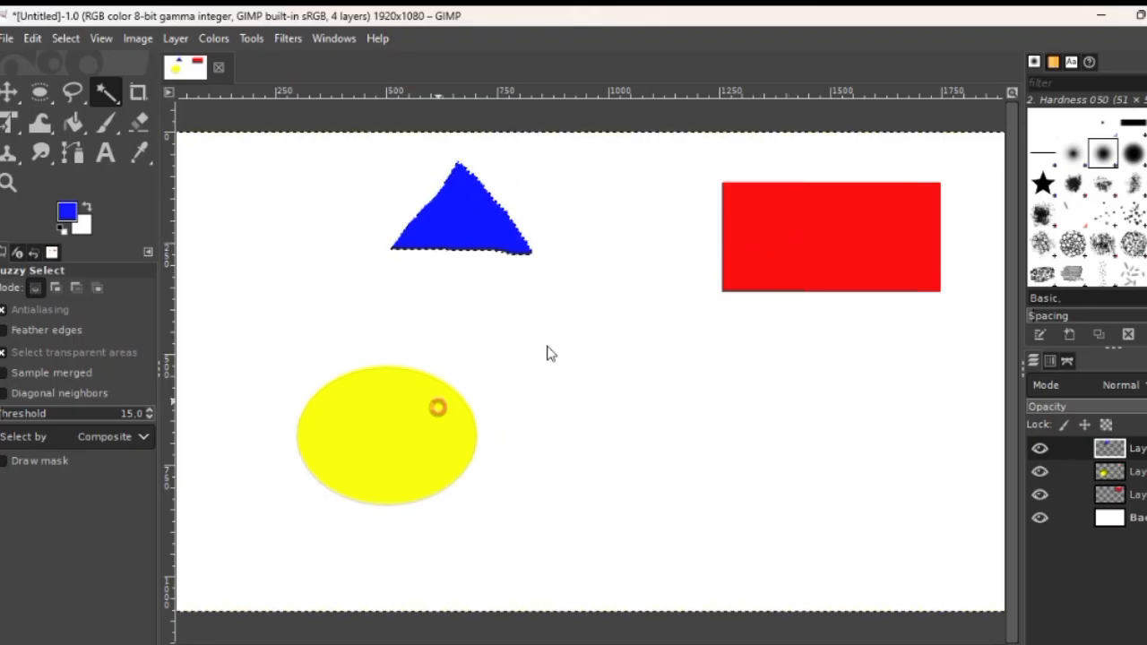
click(65, 37)
click(83, 89)
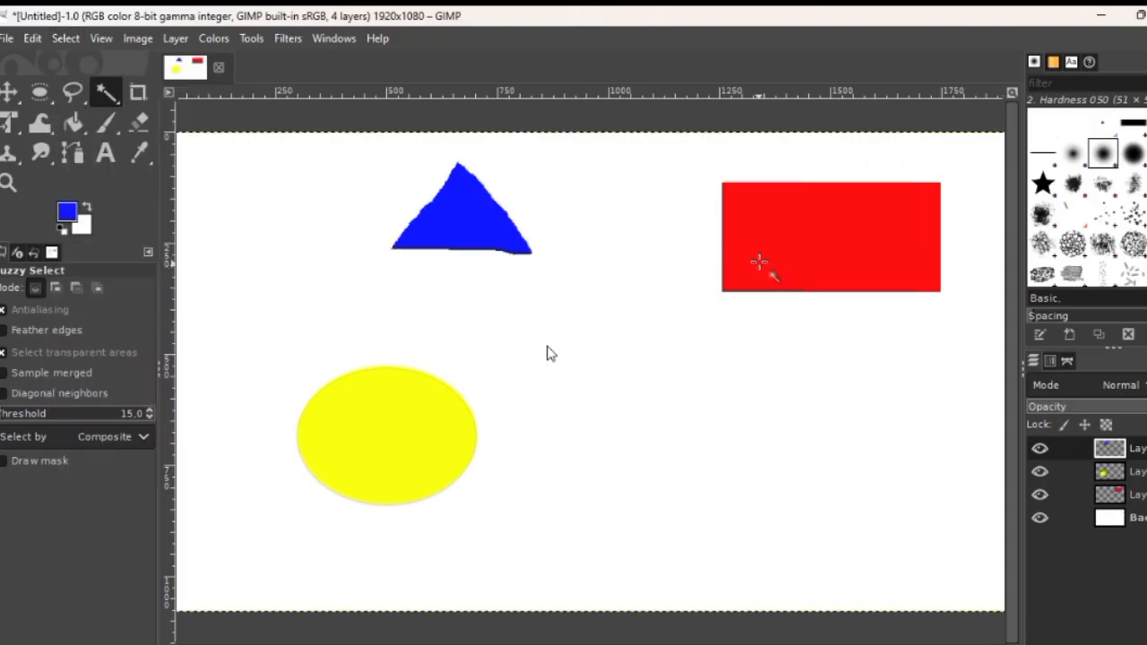
Fuzzy-select the blue triangle, the yellow ellipse and the red rectangle in turn, making each shape's layer active first
right_click(106, 93)
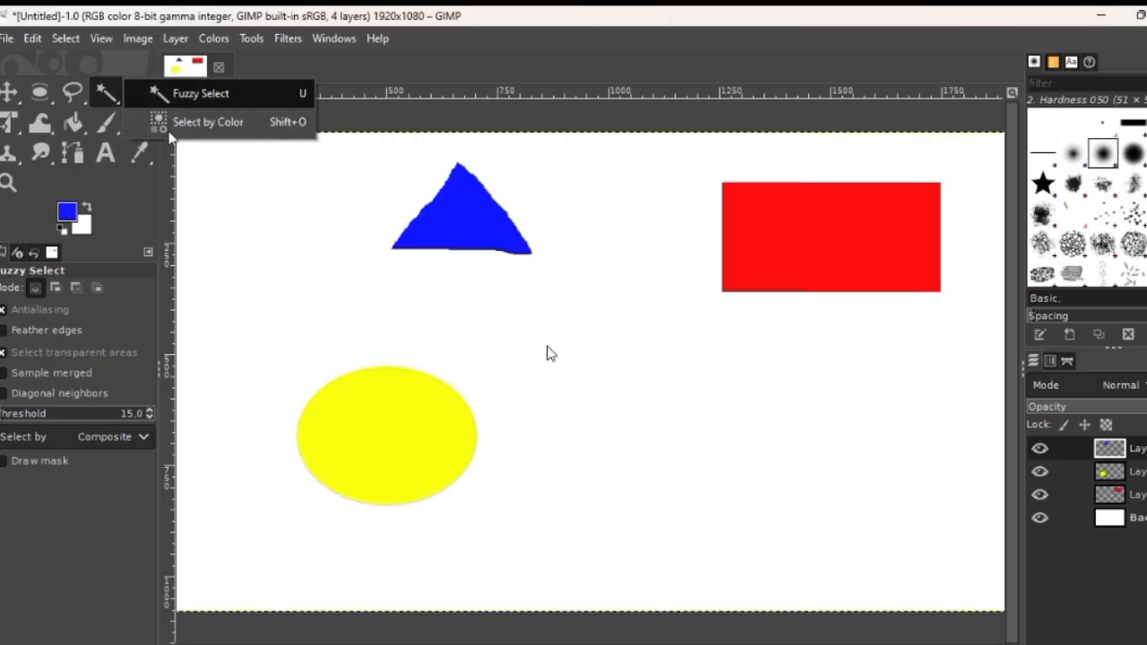
click(191, 99)
click(457, 220)
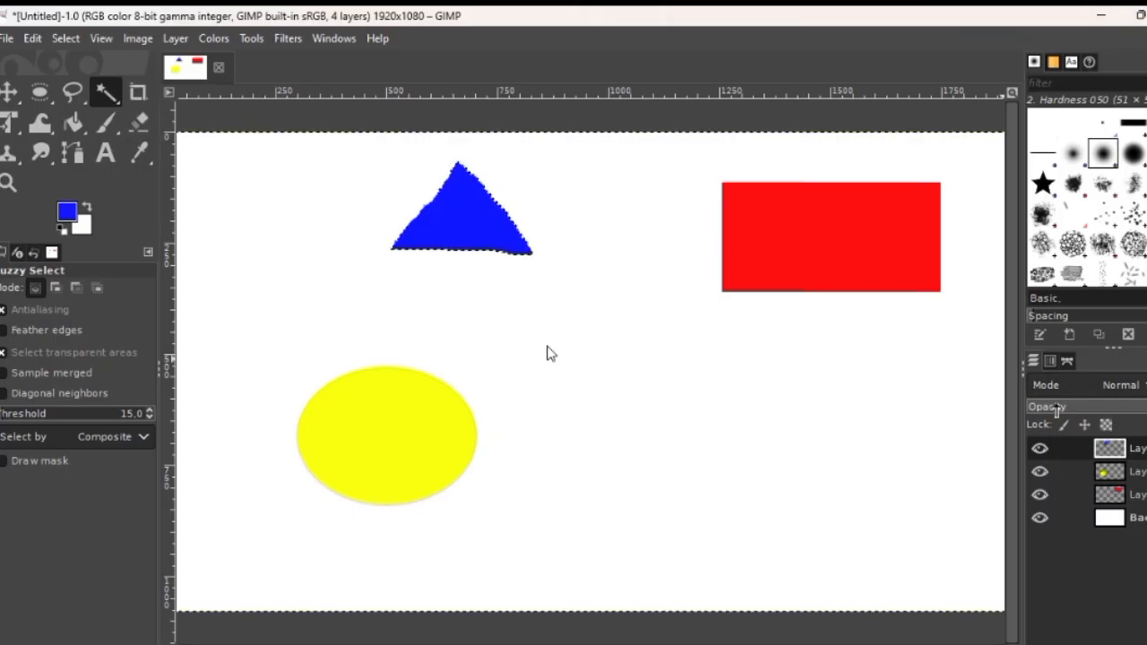
click(1102, 472)
click(425, 417)
click(1109, 495)
click(786, 226)
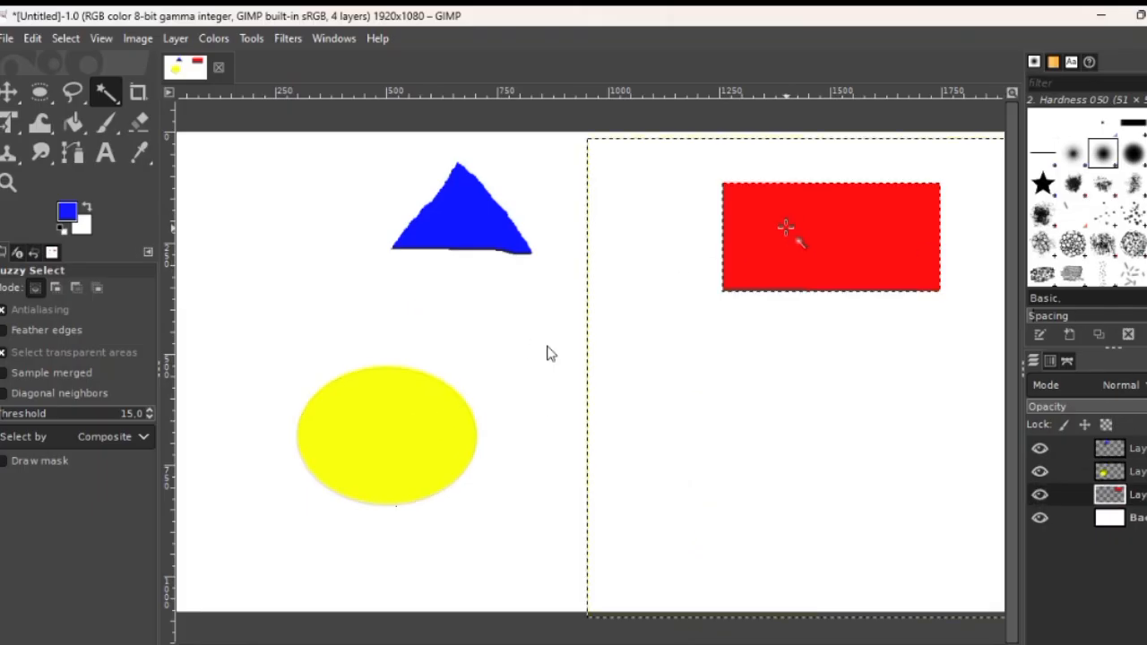
Crop the image to about 1810 × 1080 px from position 58, 0, trimming the canvas's side edges
click(137, 94)
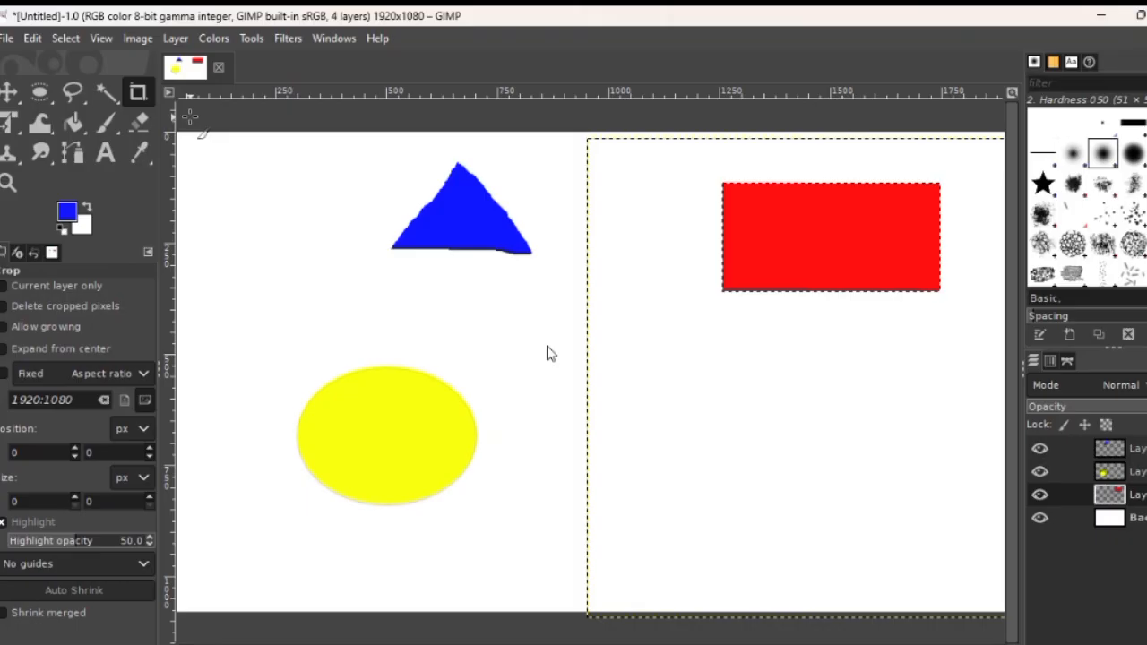
drag(189, 132, 994, 620)
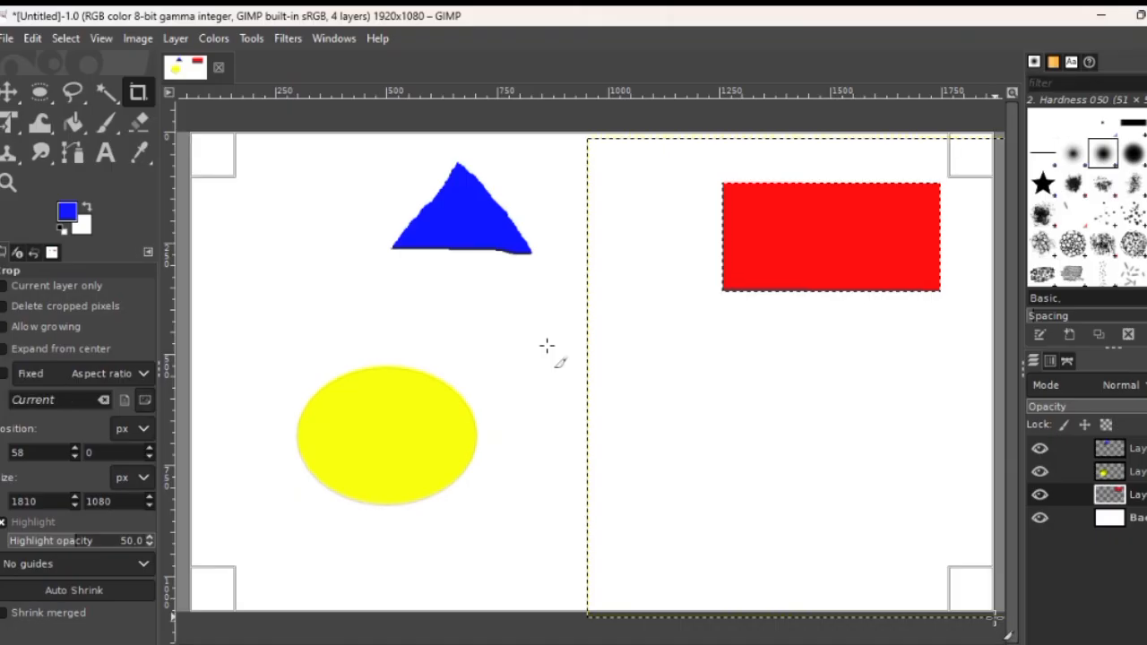
double_click(845, 525)
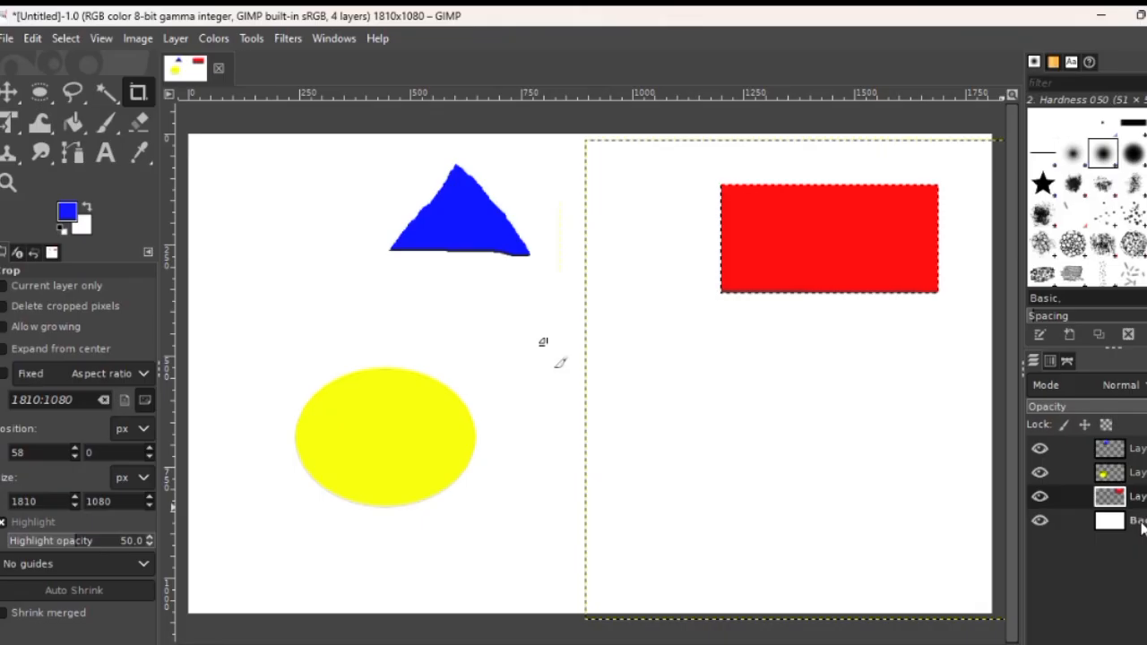
With the blue triangle's layer active, rotate the content inside the rectangular selection by 106.05 degrees
click(1138, 523)
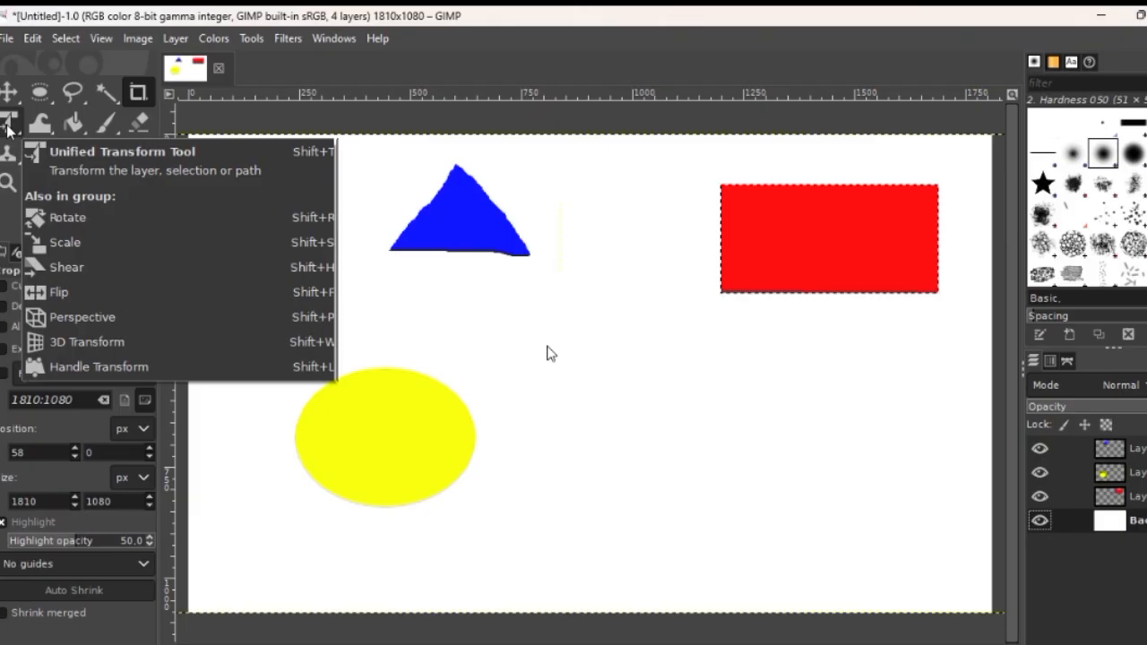
click(7, 127)
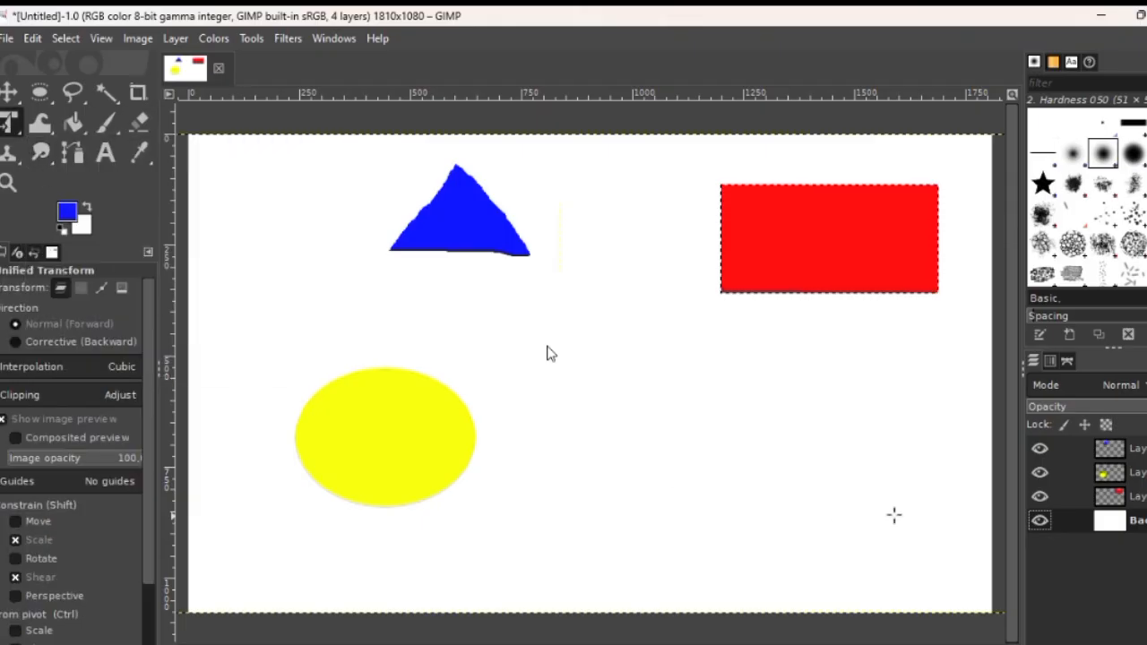
click(1109, 472)
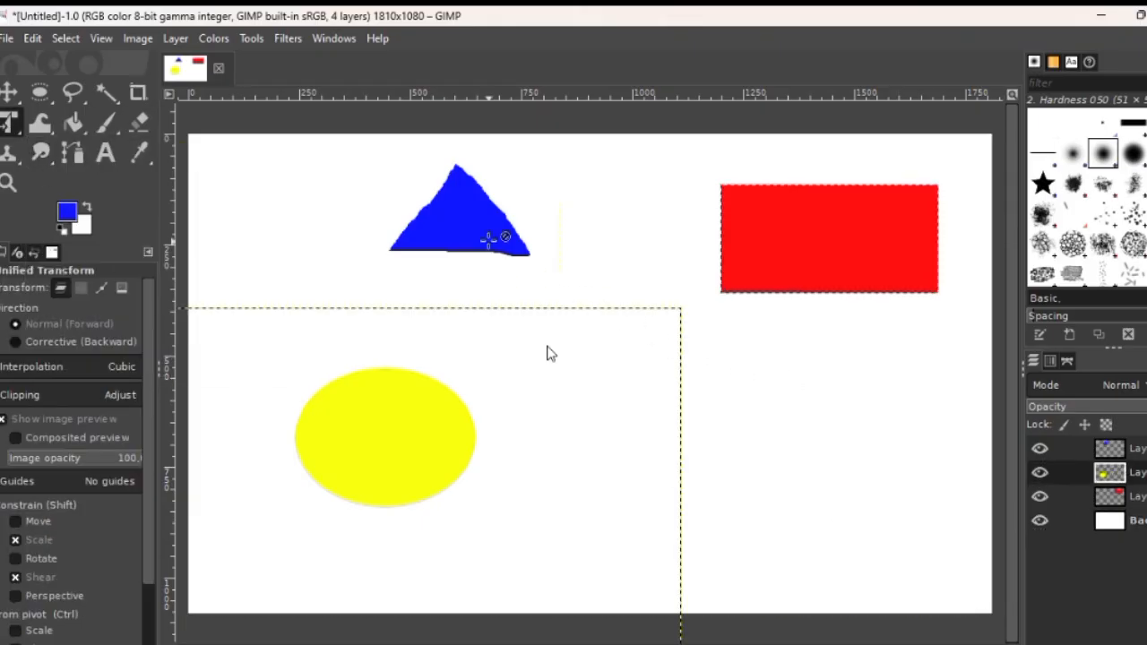
click(1110, 449)
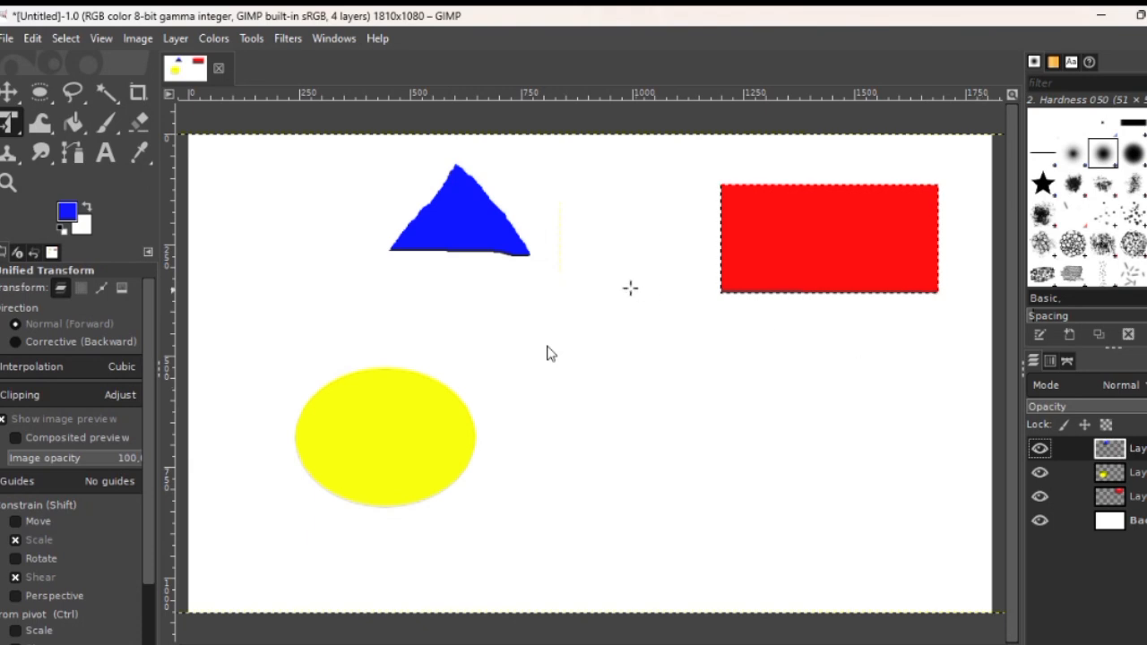
click(9, 122)
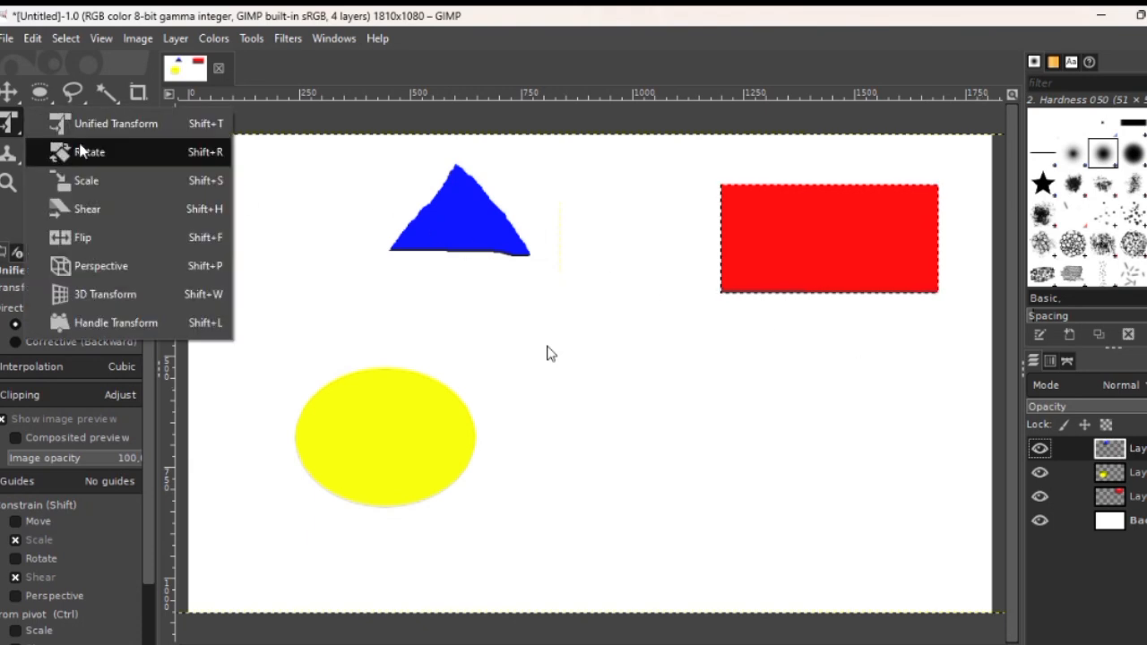
click(80, 151)
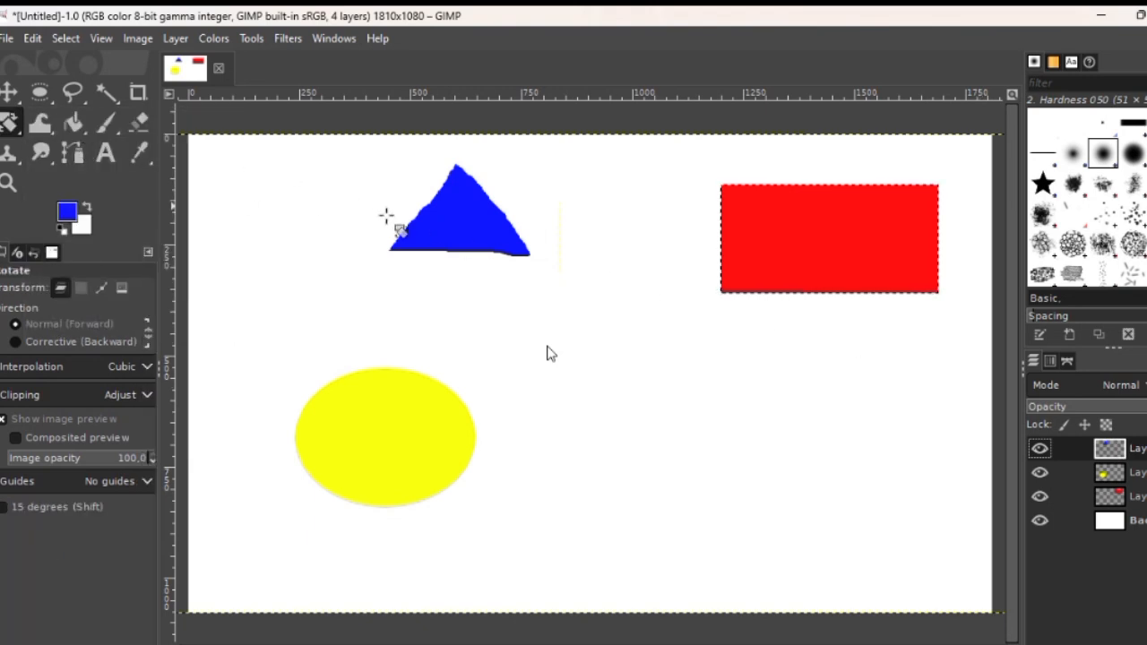
click(454, 218)
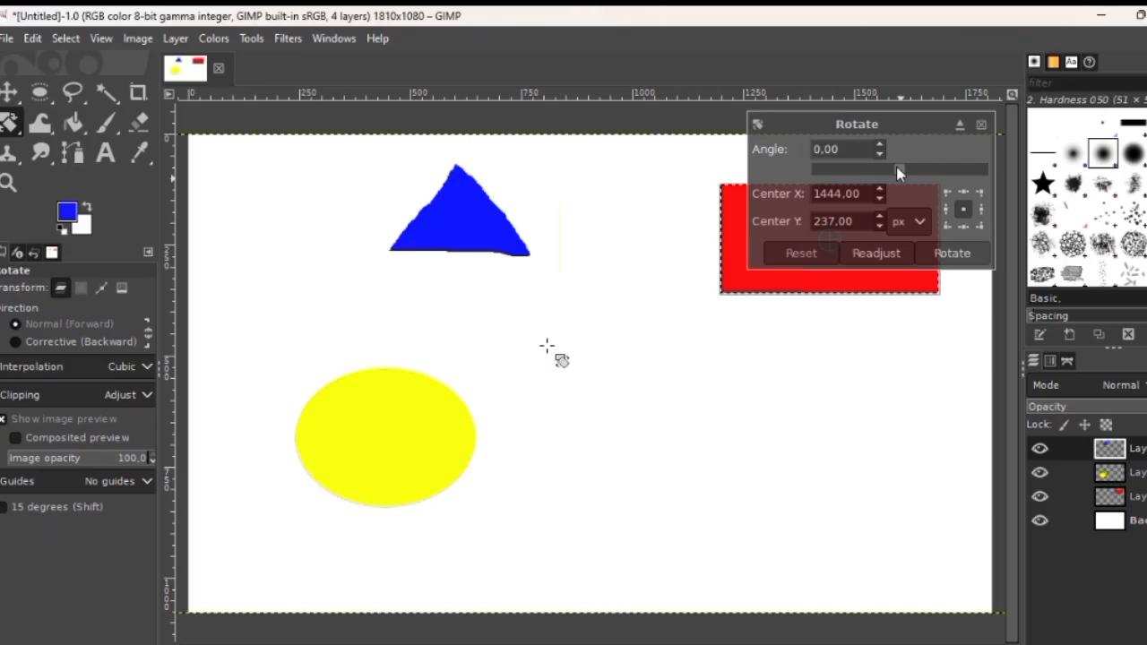
drag(899, 170, 950, 179)
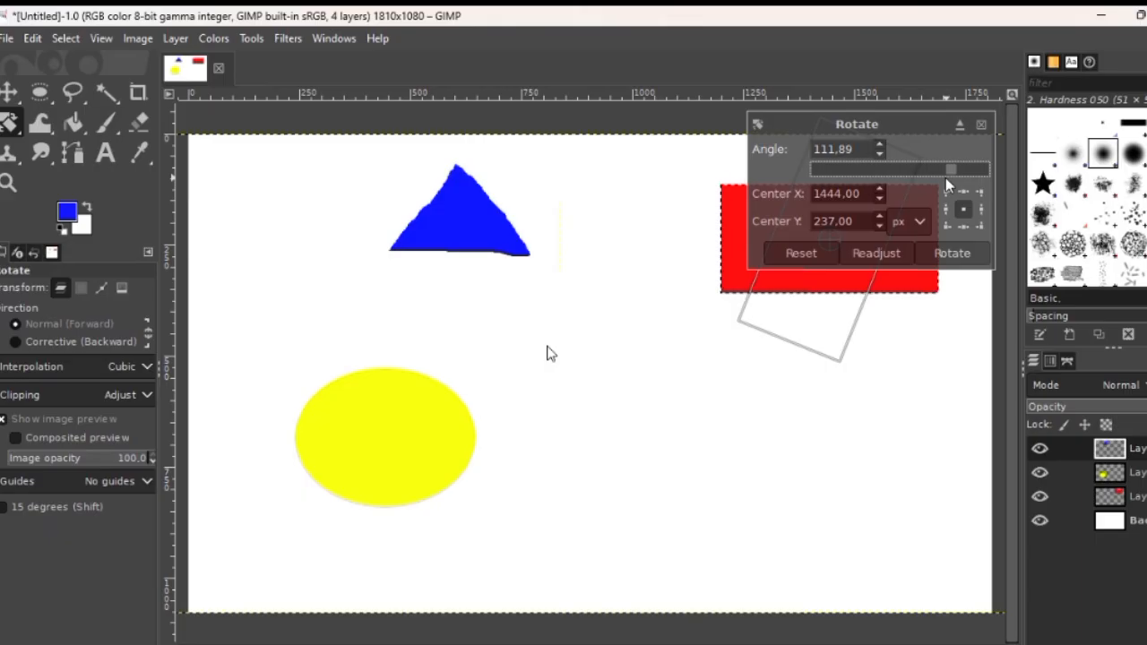
drag(945, 178, 989, 177)
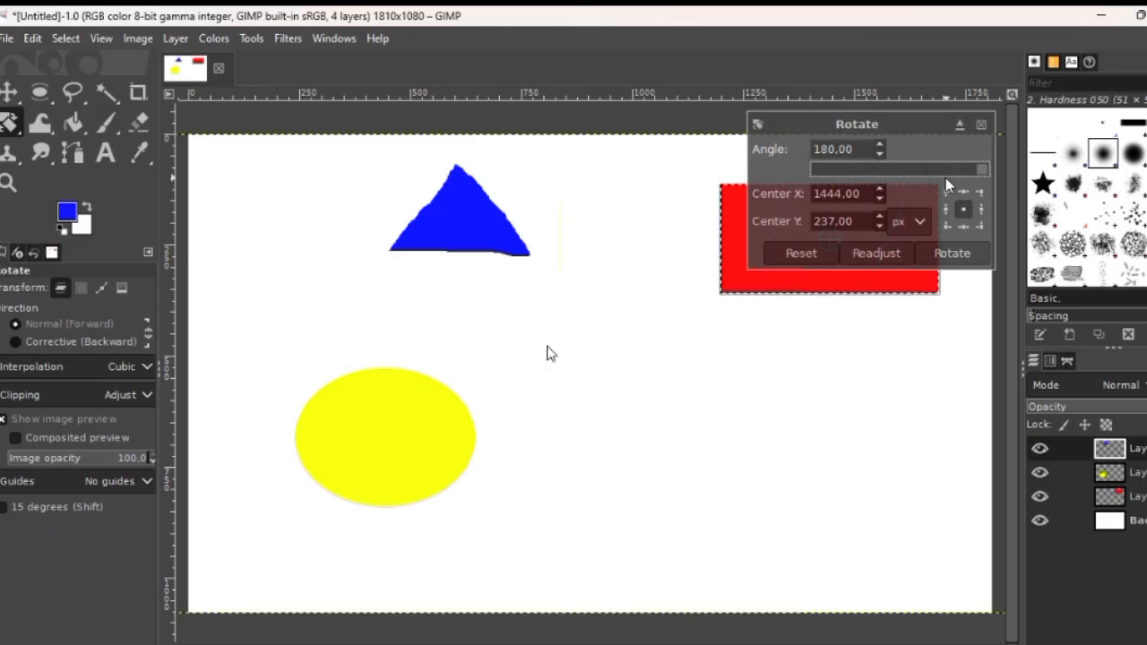
click(945, 178)
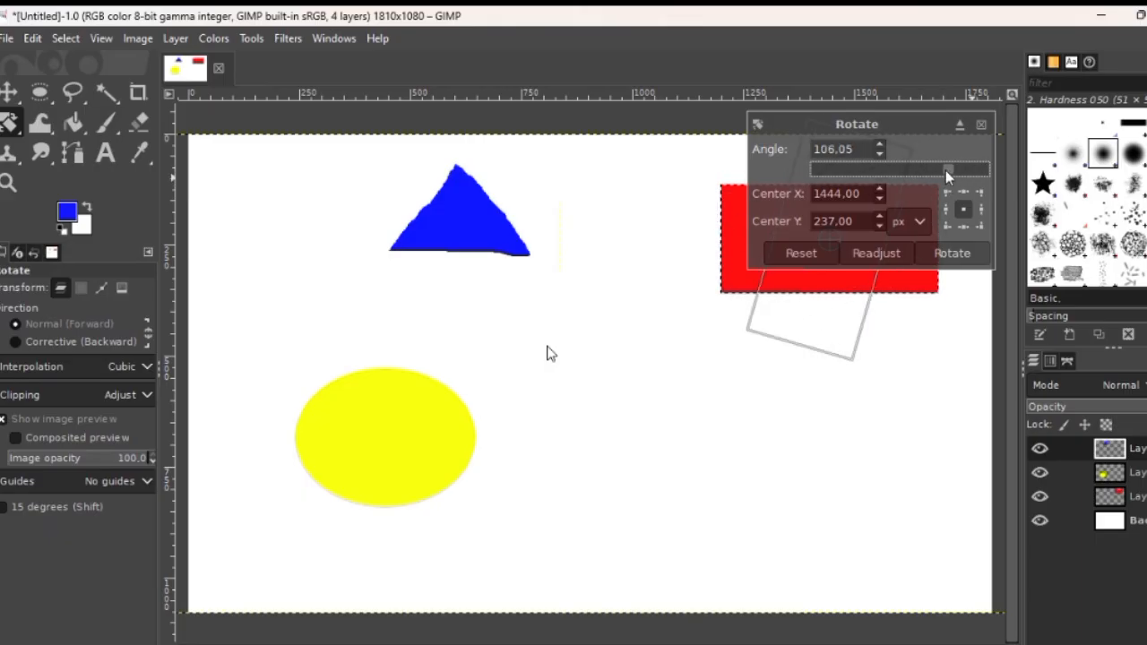
click(955, 253)
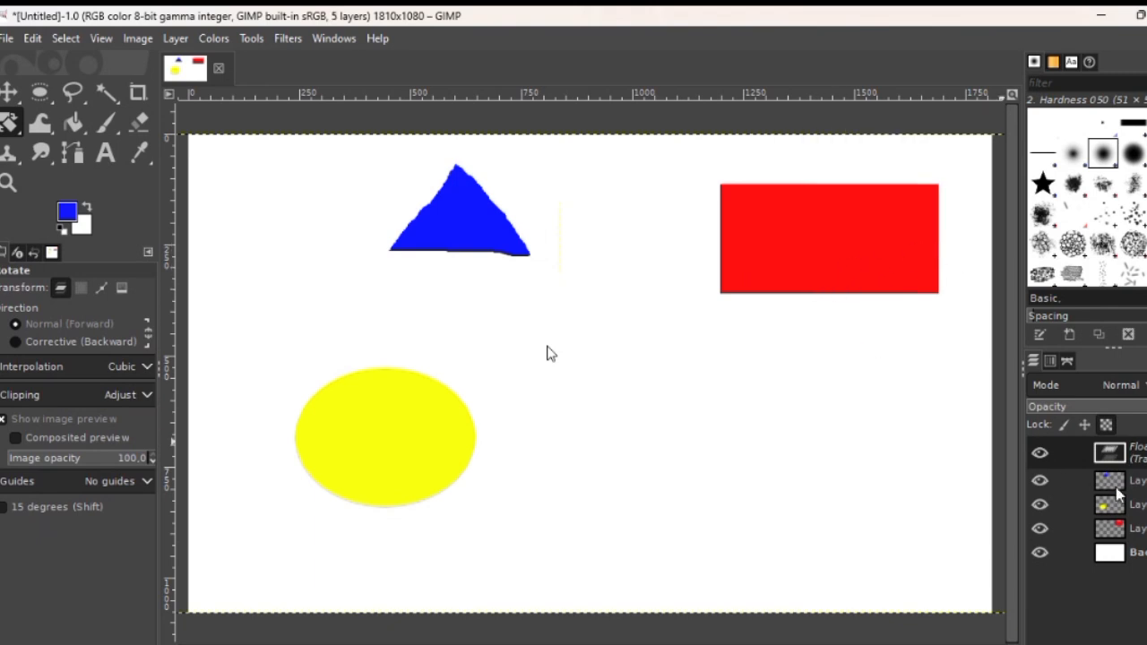
Apply Rotate to the floating transformation layer with the angle left at 0.00
click(827, 258)
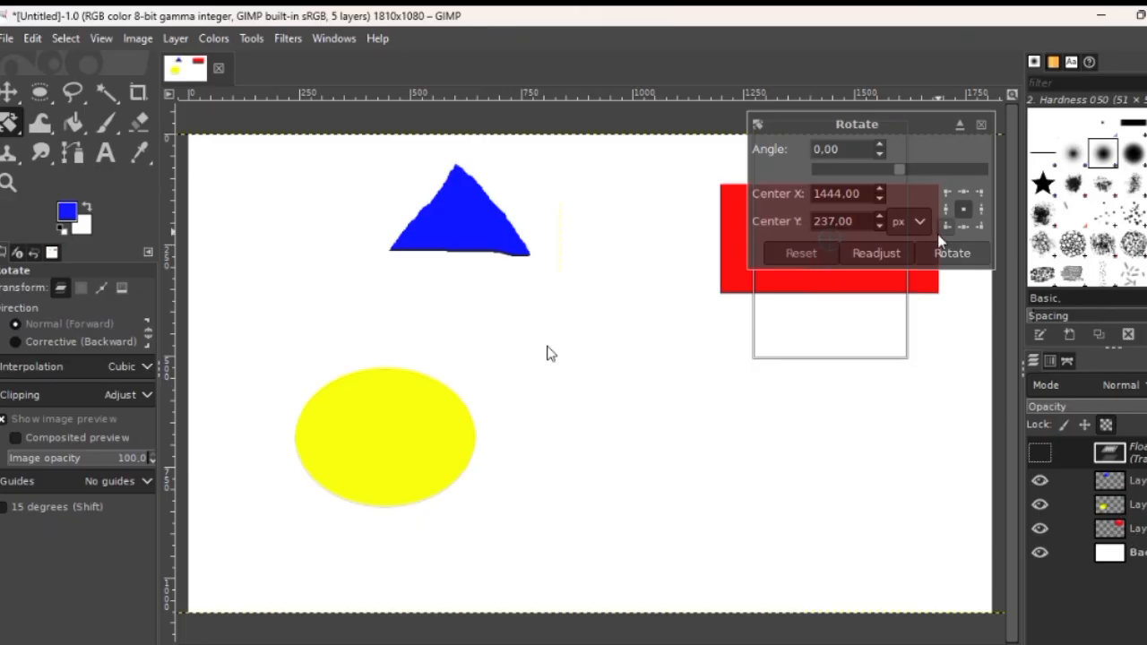
click(951, 252)
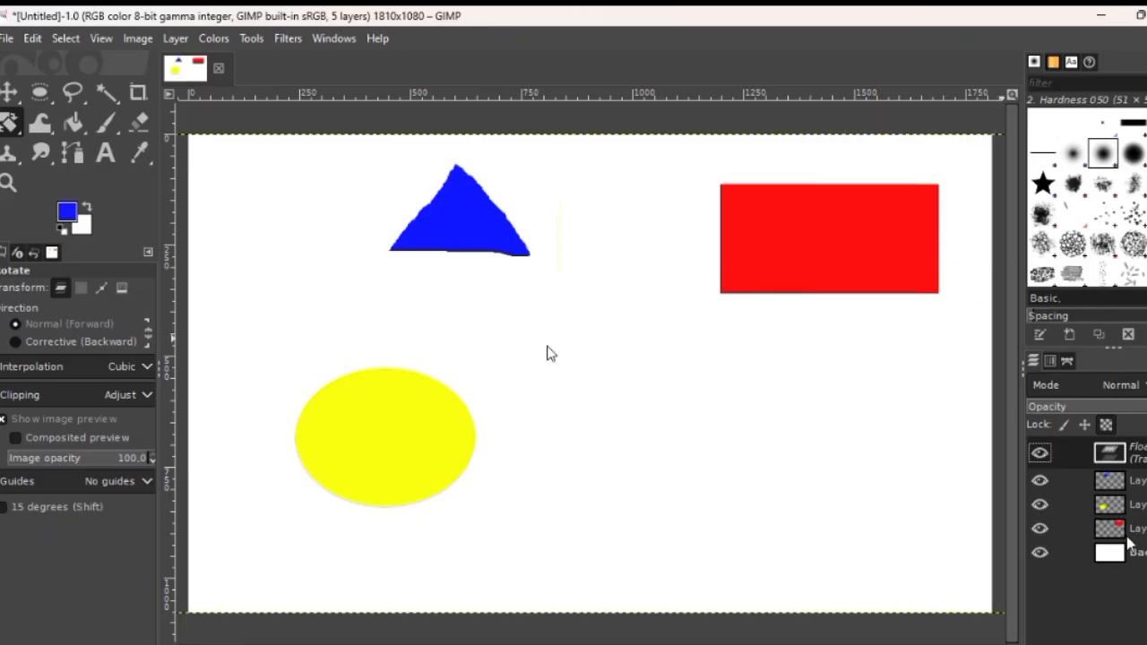
Invert the selection and clear it again with the Move tool active
click(66, 38)
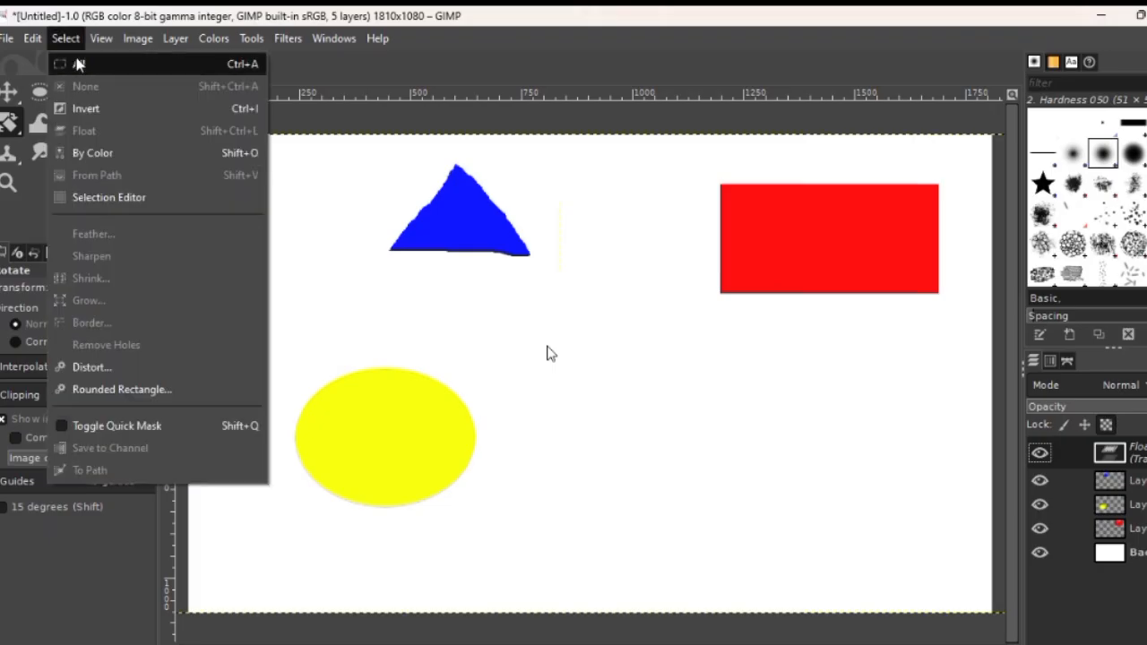
click(90, 108)
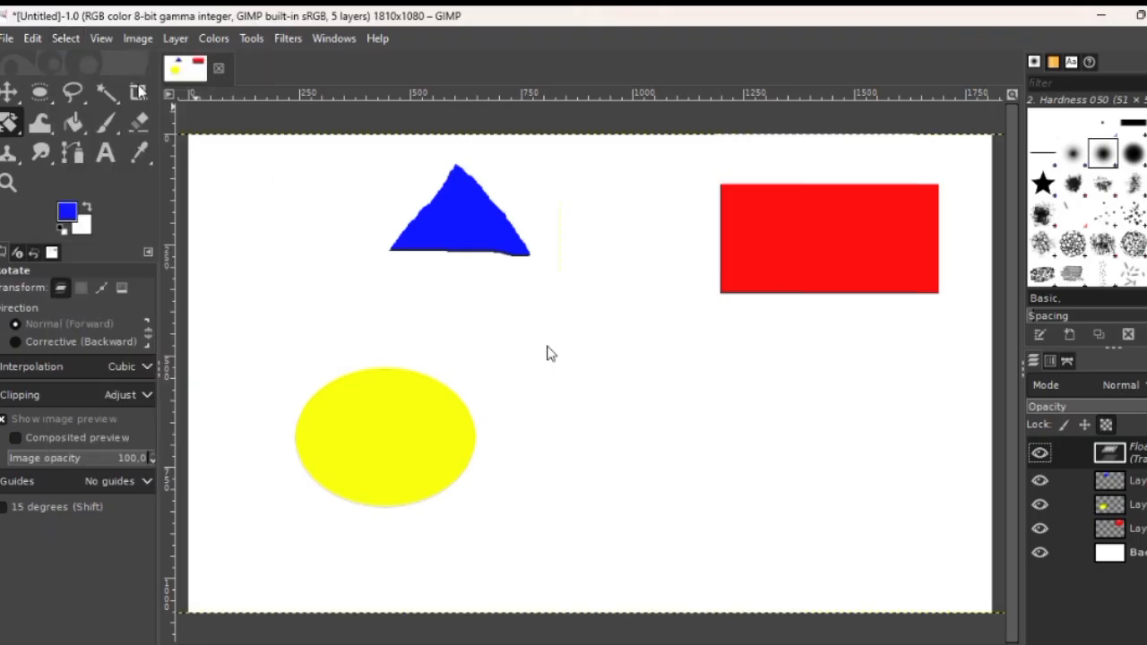
click(9, 92)
click(66, 38)
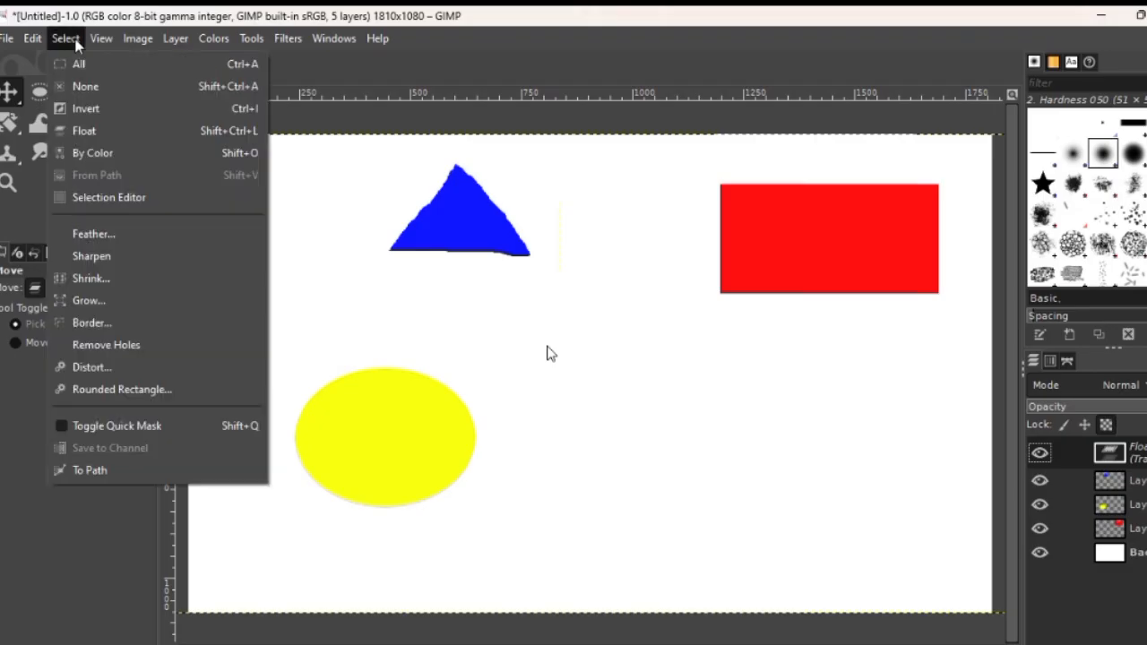
click(52, 90)
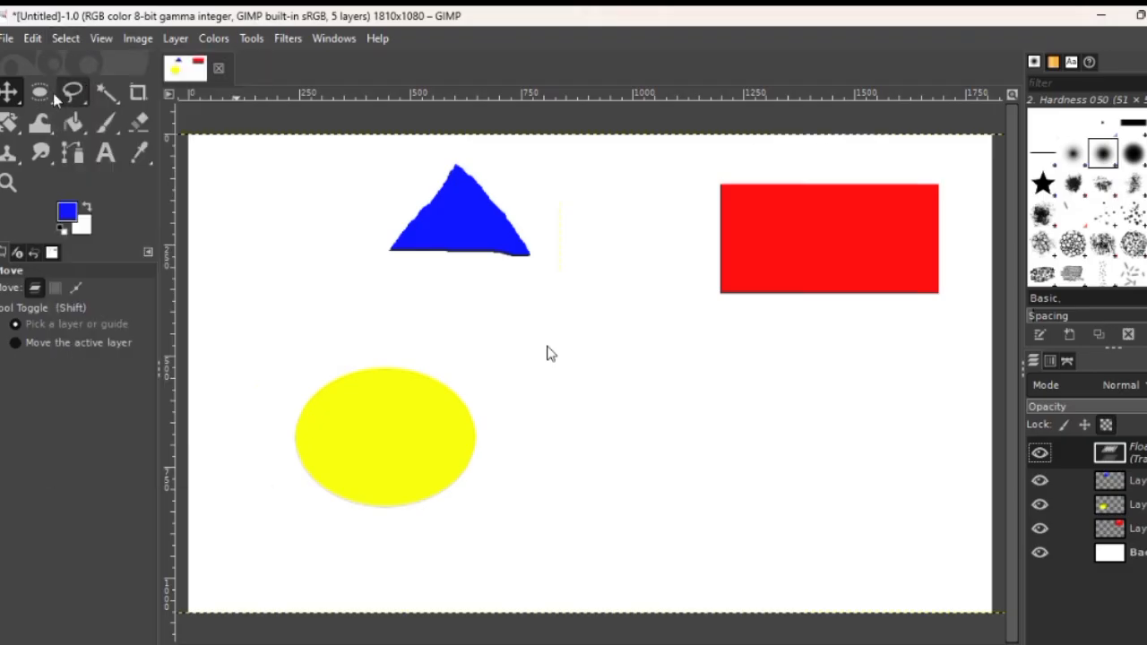
Rotate the floating transformation layer by -0.03 degrees
click(13, 125)
right_click(12, 125)
click(109, 148)
click(750, 243)
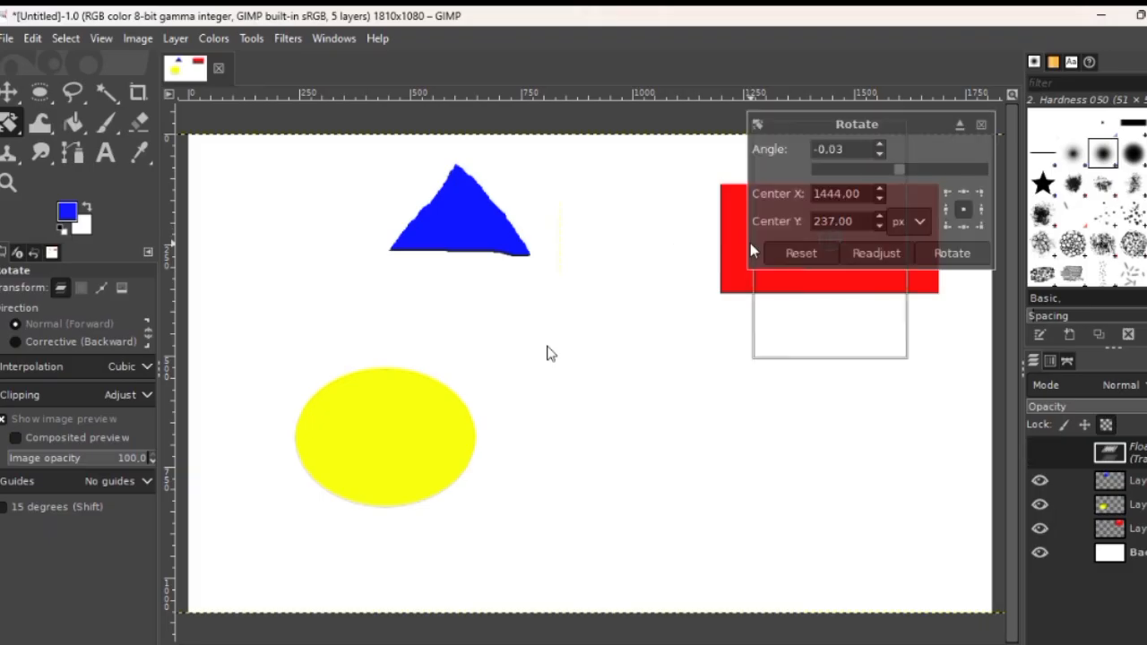
click(955, 254)
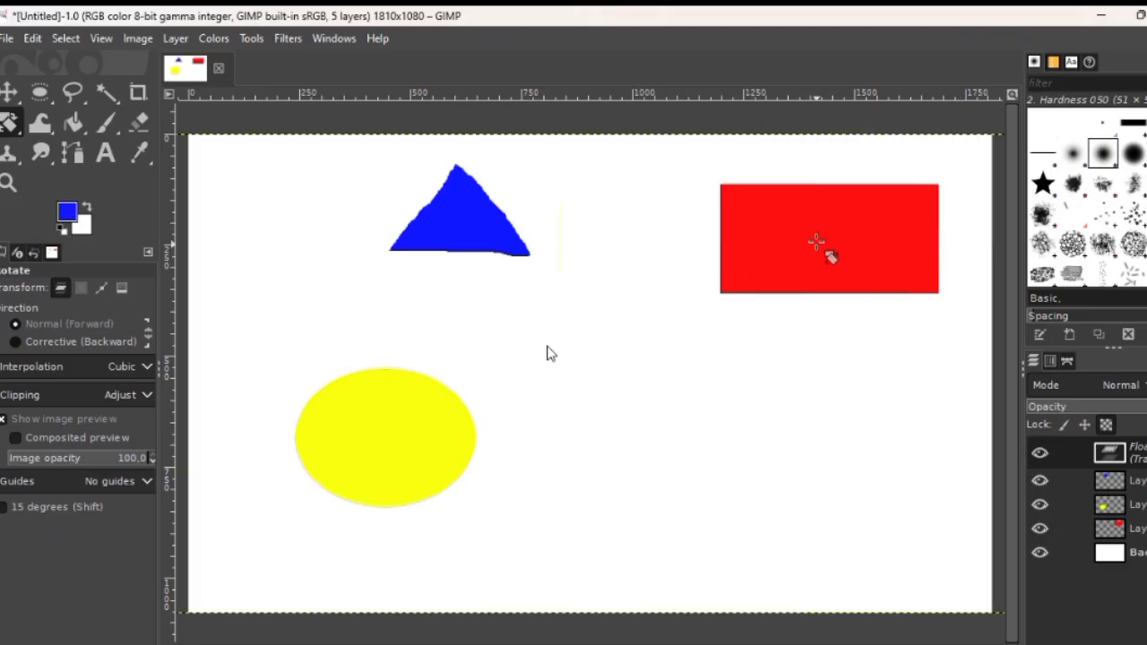
Try Rotate from over the blue triangle and the yellow ellipse, keeping the angle at 0.00
click(460, 225)
click(930, 251)
click(475, 418)
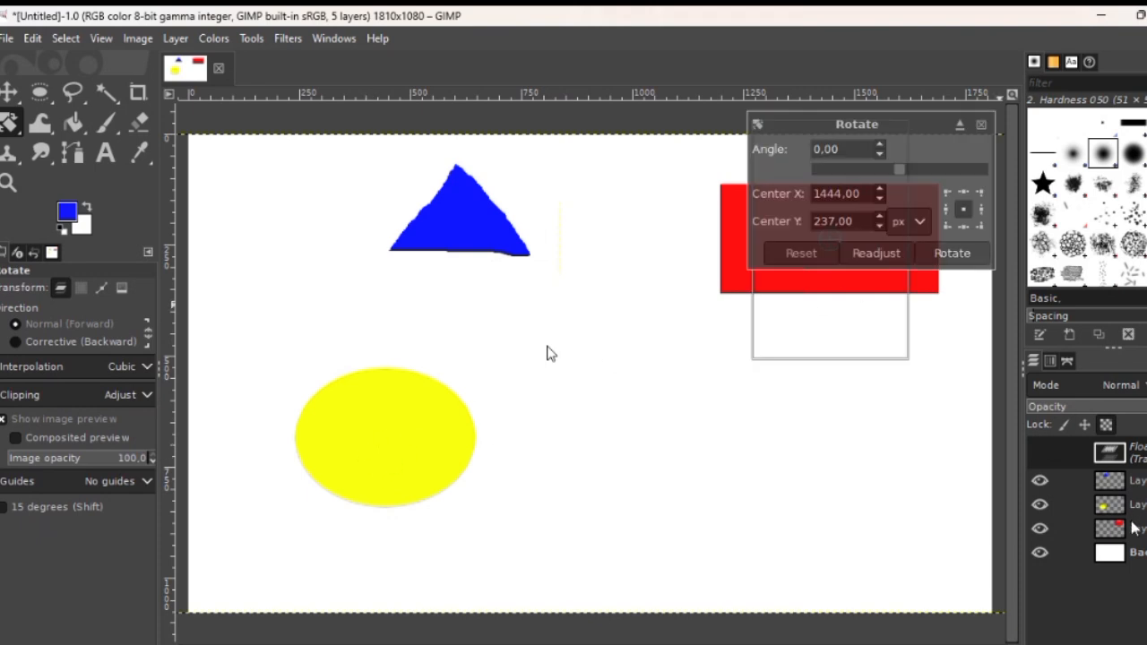
click(1039, 452)
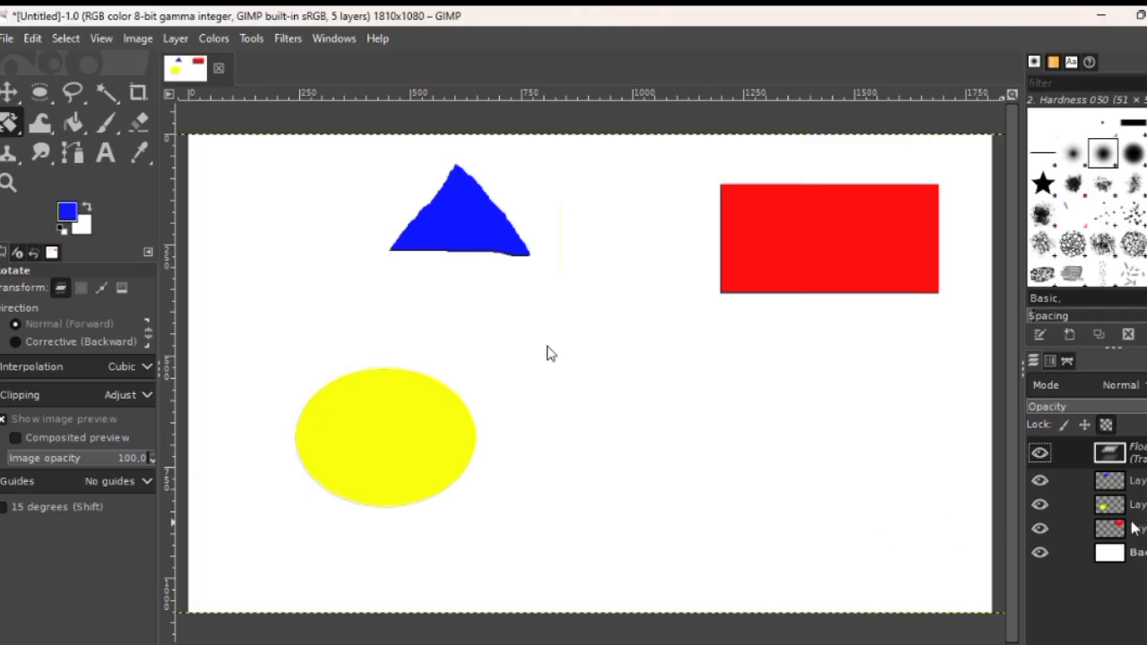
Try a rotation angle of -146.92 degrees on the floating layer, readjust the rotation centre to 906, 538 and apply Rotate
click(383, 421)
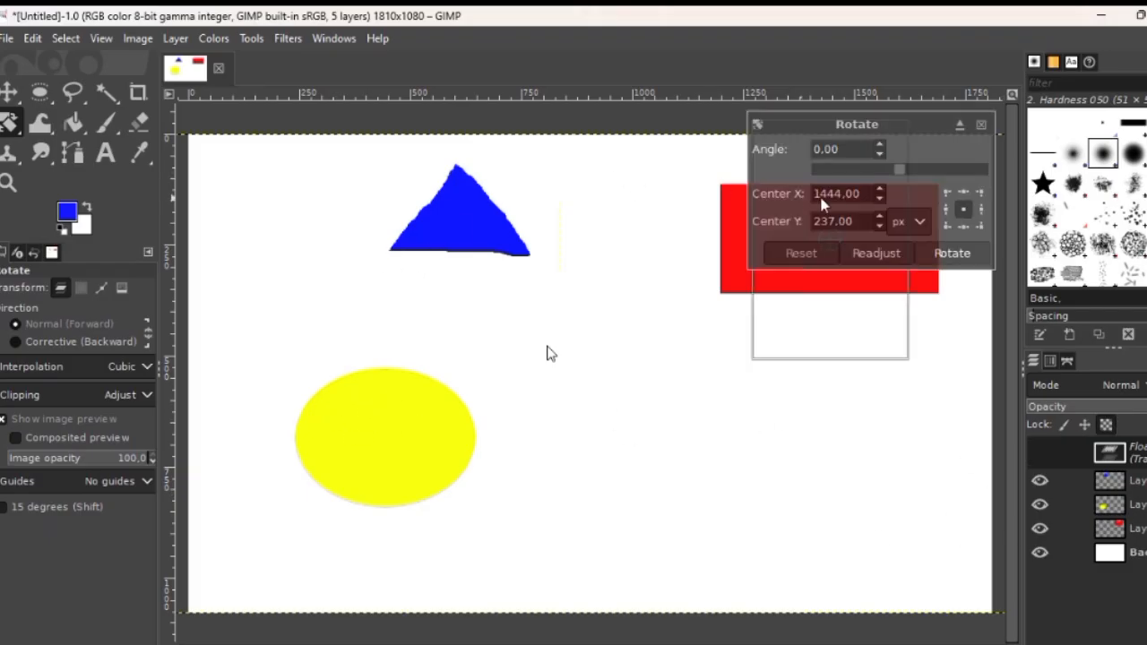
drag(898, 171, 834, 177)
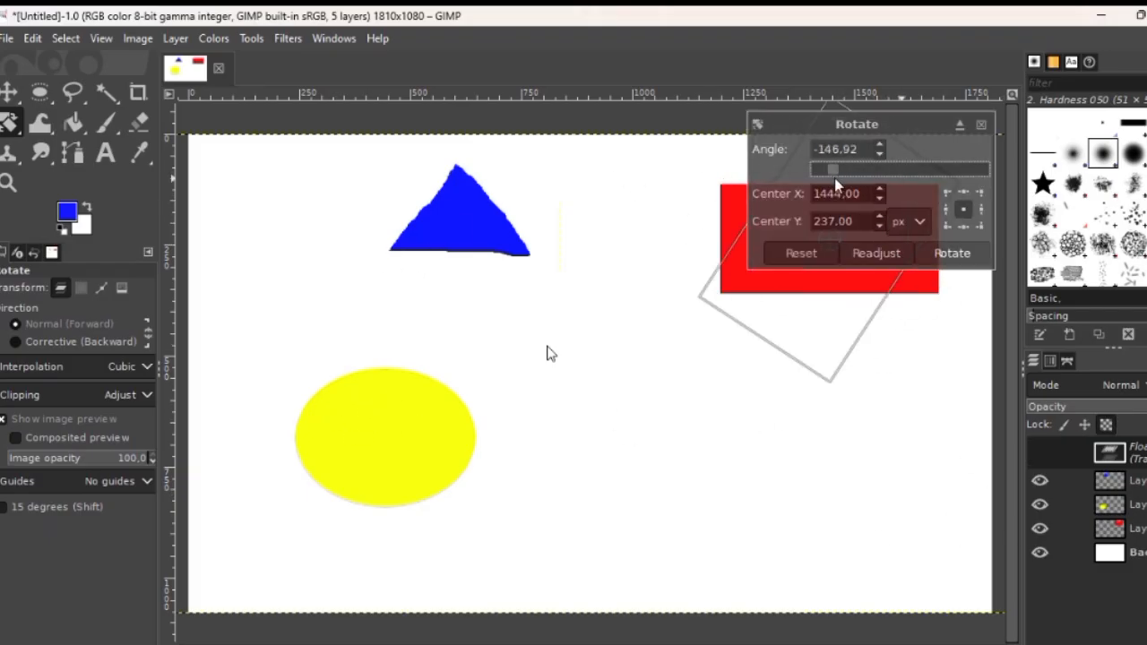
click(884, 253)
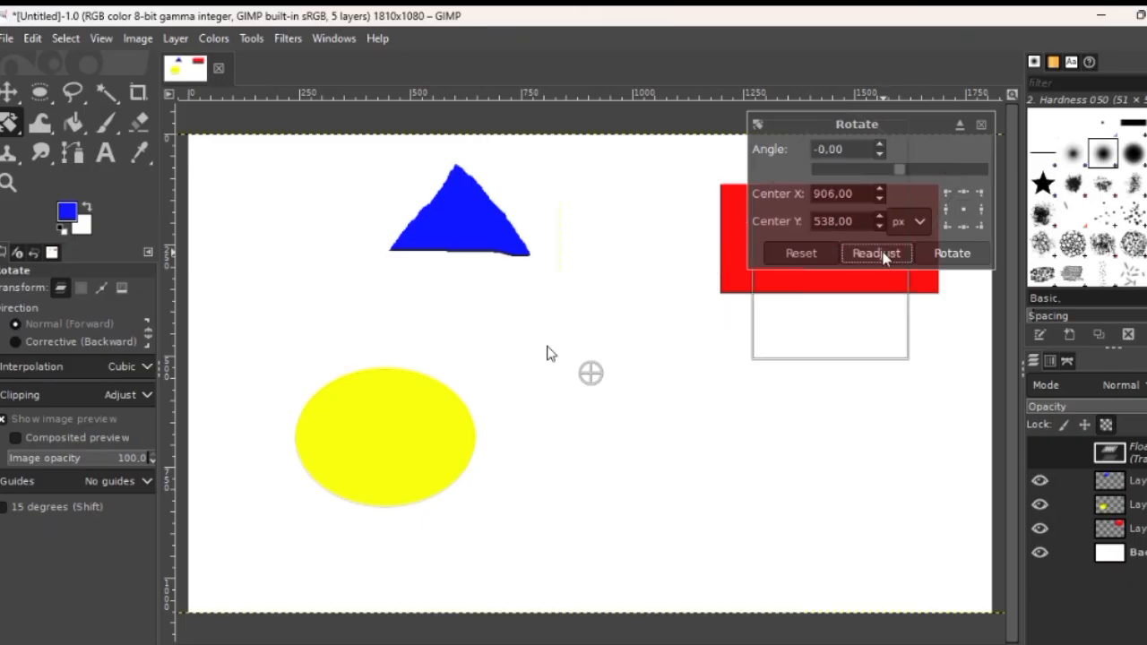
click(940, 255)
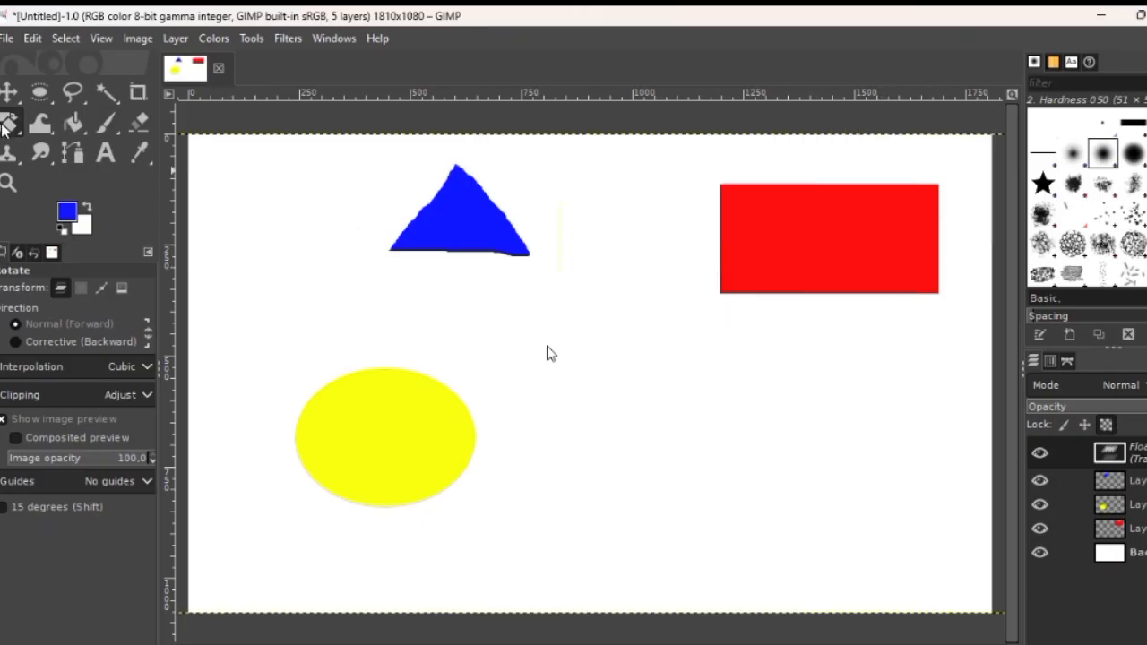
Clear the floating transformation layer from the image with the Move tool active
click(49, 123)
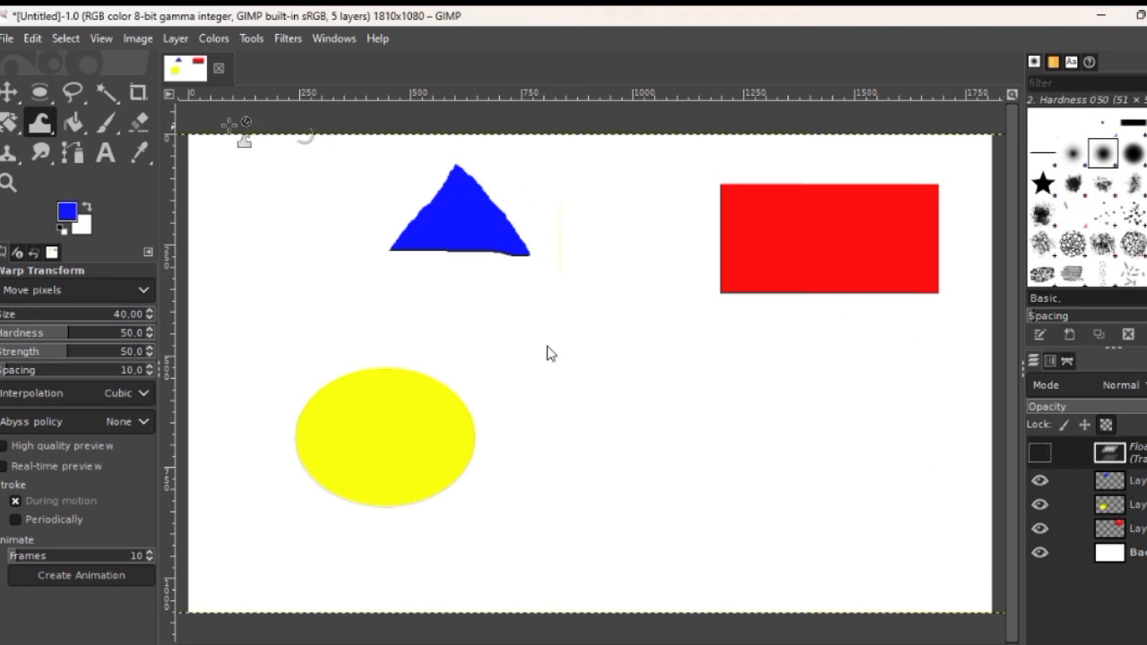
click(9, 92)
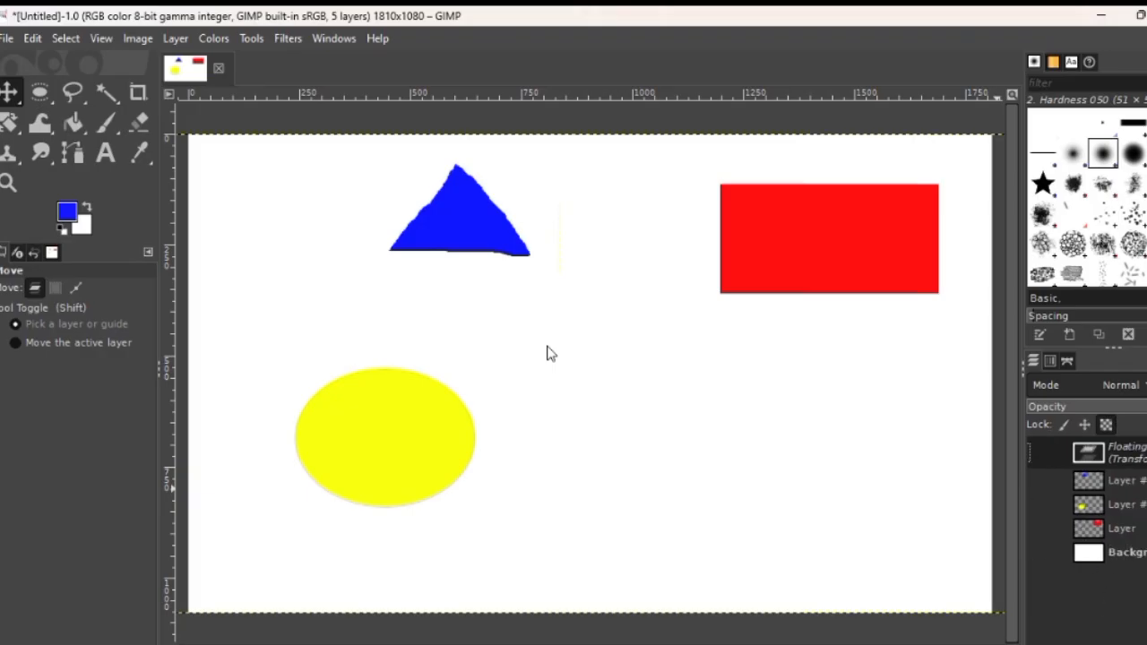
click(547, 348)
Warp the red rectangle's left and bottom edges and the blue triangle's right and bottom edges, each on its own layer, with Move pixels at size 40
click(1111, 496)
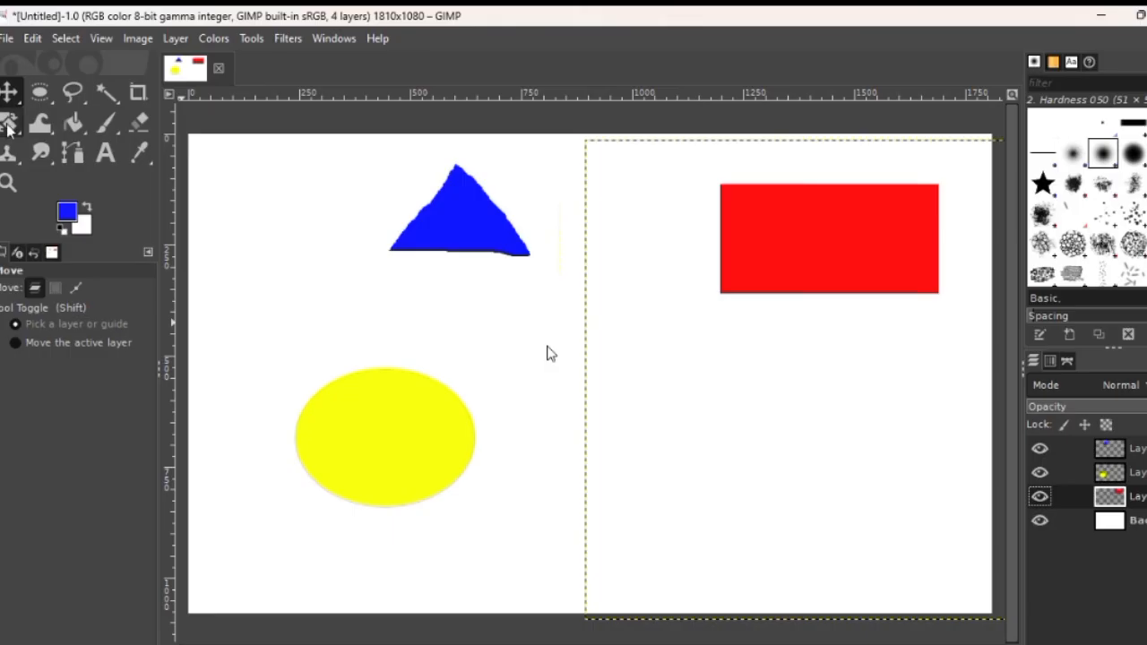
click(41, 126)
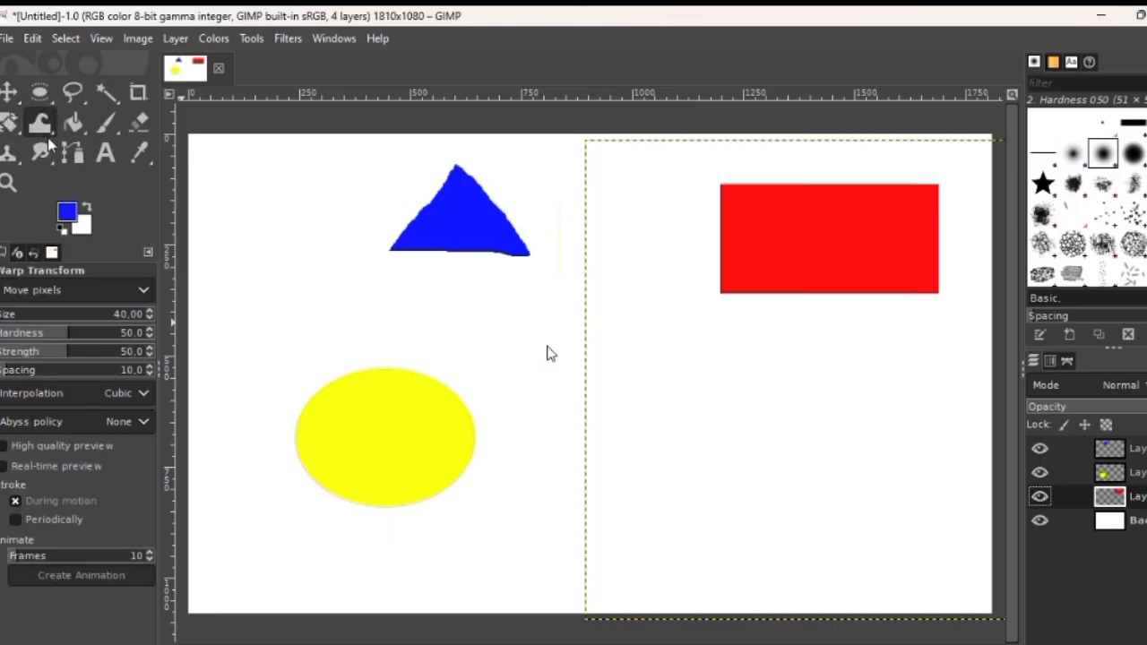
drag(750, 256, 660, 307)
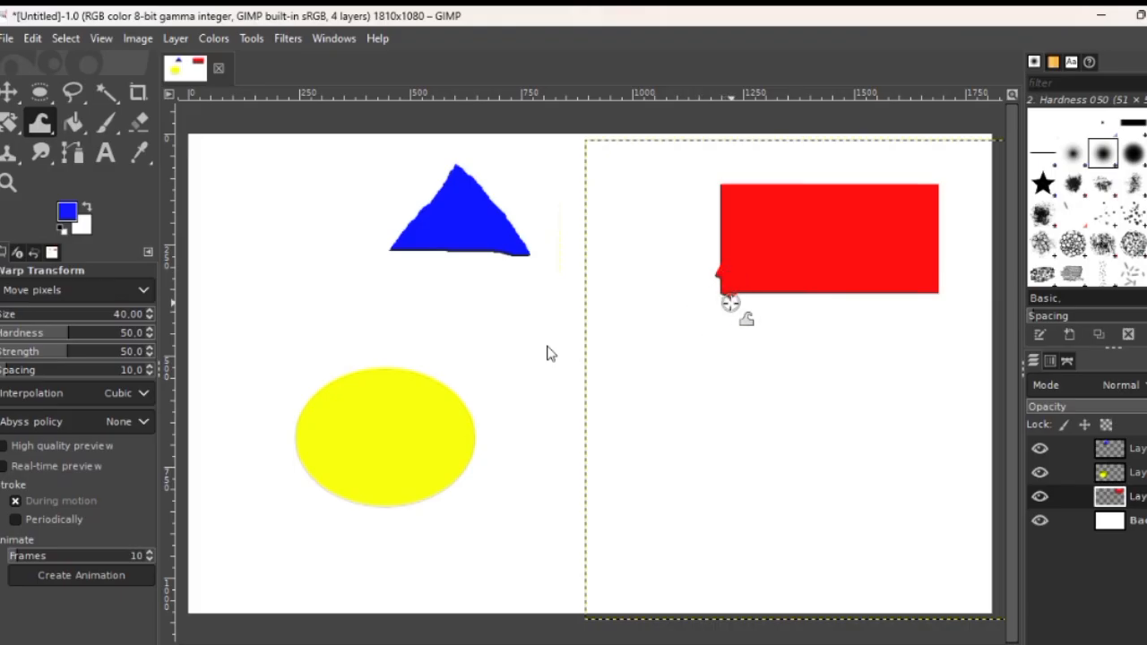
mouse_move(729, 284)
mouse_down()
mouse_move(776, 310)
mouse_move(792, 284)
mouse_move(794, 335)
mouse_move(803, 297)
mouse_move(819, 342)
mouse_move(849, 262)
mouse_up()
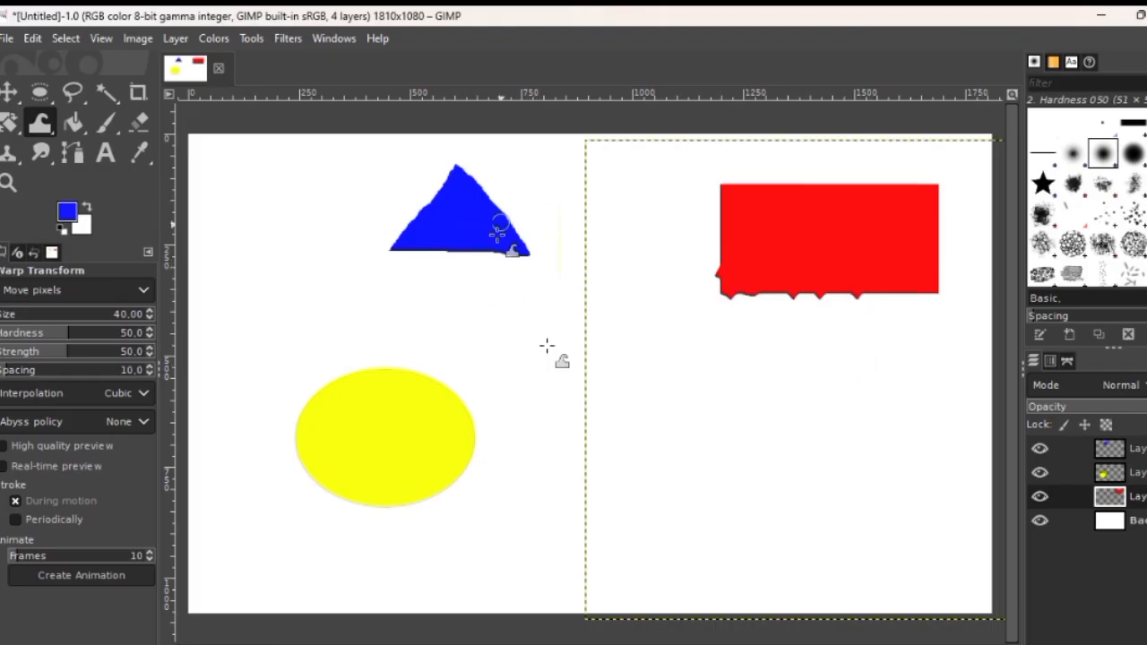
key(Home)
mouse_move(571, 213)
mouse_down()
mouse_move(461, 239)
mouse_move(512, 317)
mouse_up()
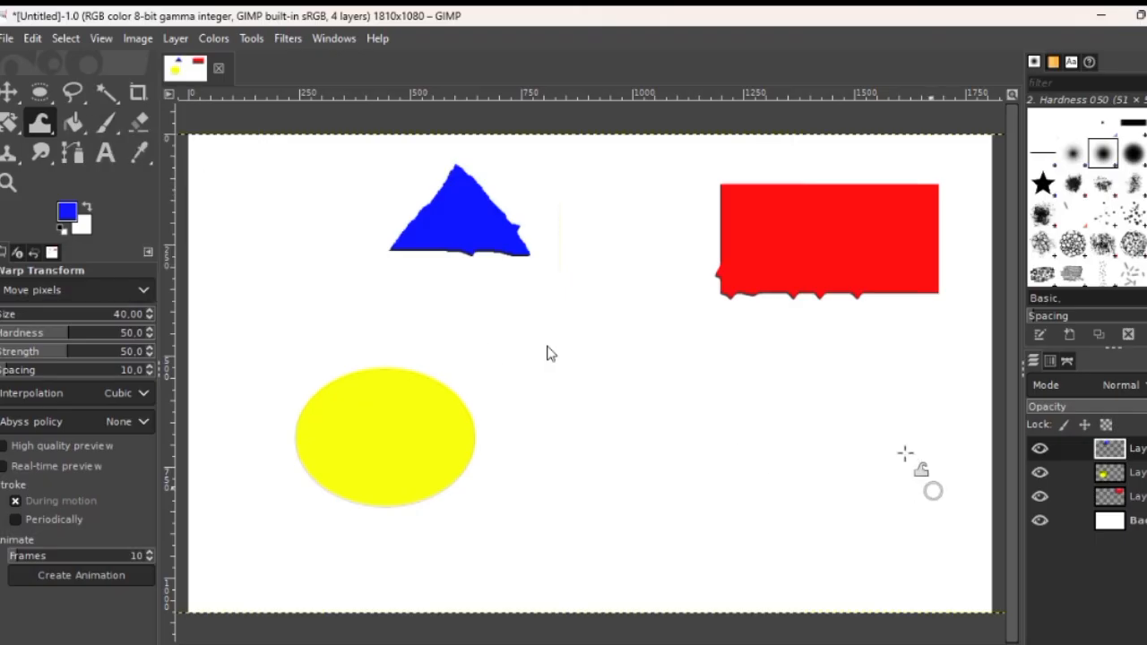
Paint a small blue cross below the red rectangle and a larger cross in colour 13142a beside the ellipse, using the size 51 Paintbrush
click(104, 123)
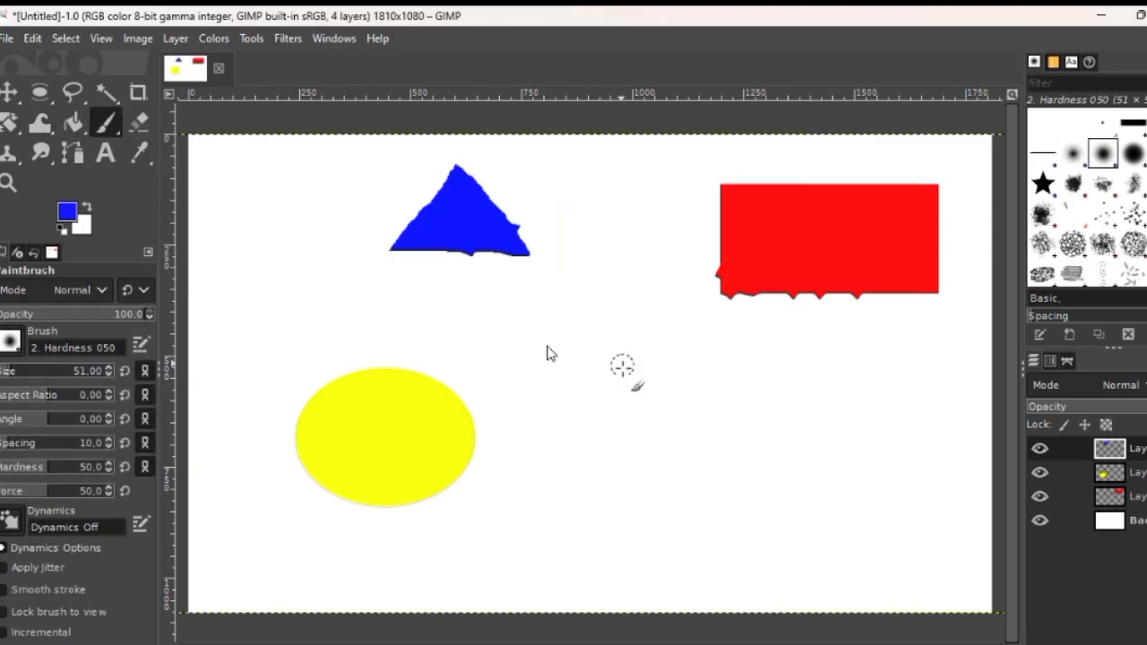
mouse_move(639, 307)
mouse_down()
mouse_move(649, 387)
mouse_move(613, 360)
mouse_move(712, 358)
mouse_up()
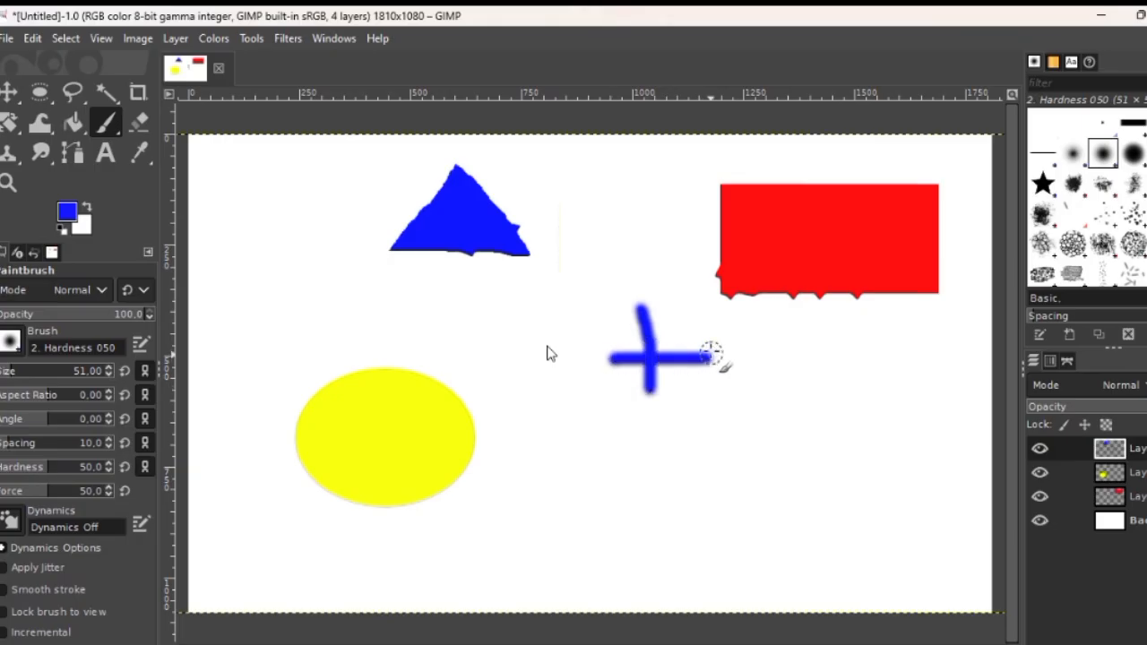
click(71, 218)
click(87, 269)
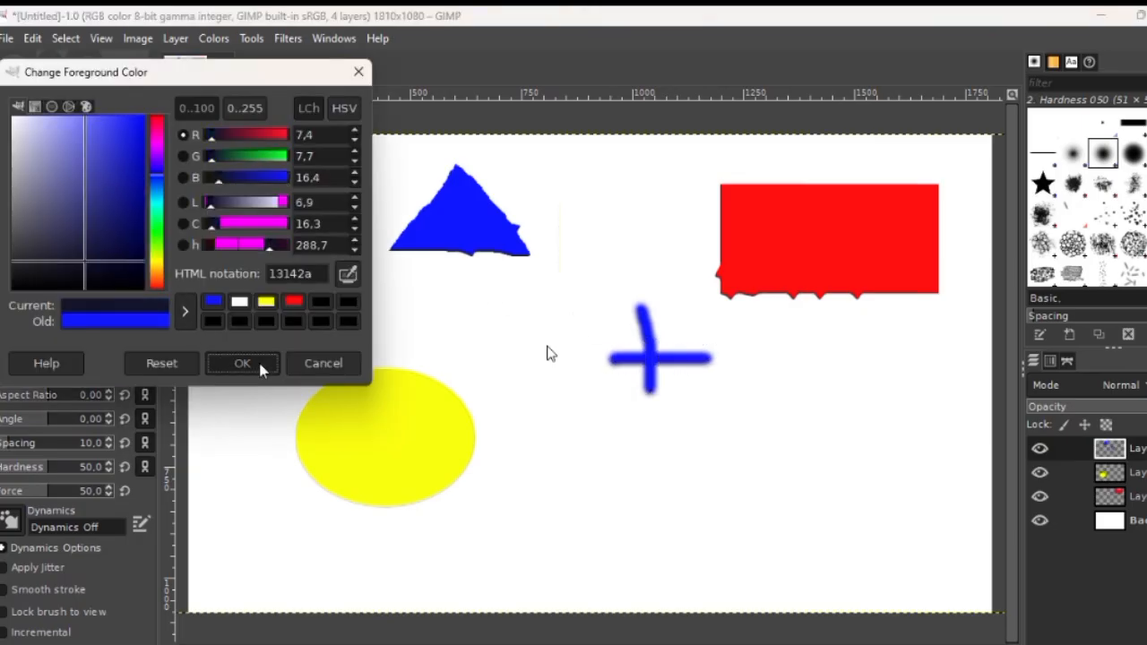
click(241, 363)
drag(528, 358, 558, 563)
drag(509, 484, 656, 478)
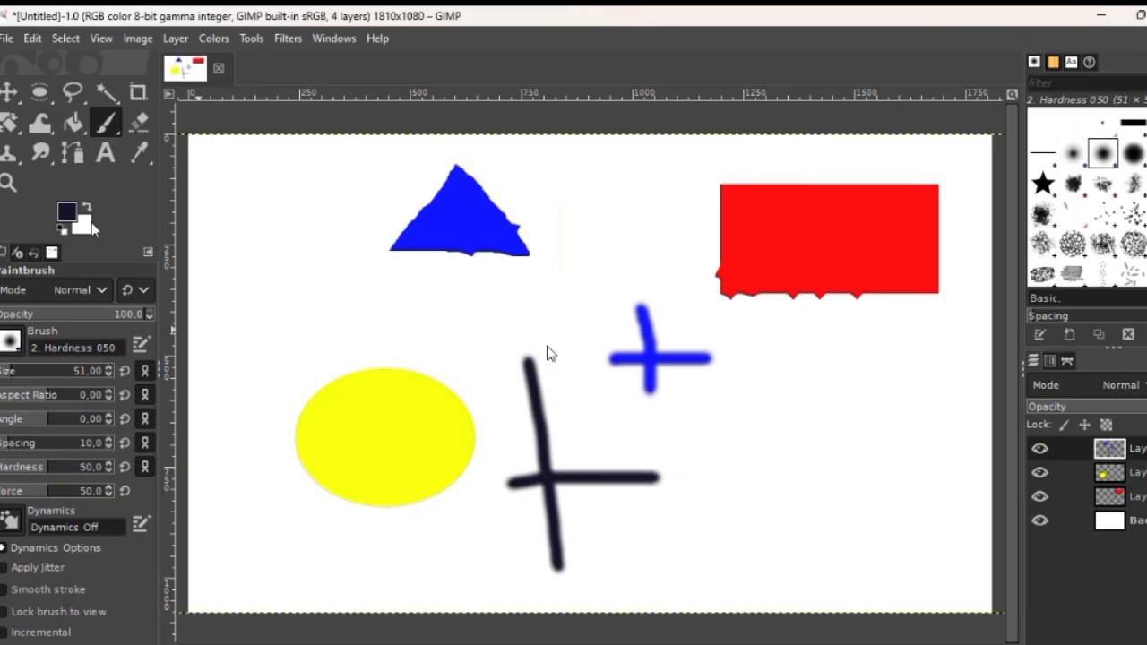
Set the foreground colour to black (000000) and hand-letter a four-letter word between the blue triangle and the yellow ellipse
click(67, 211)
drag(73, 274, 168, 334)
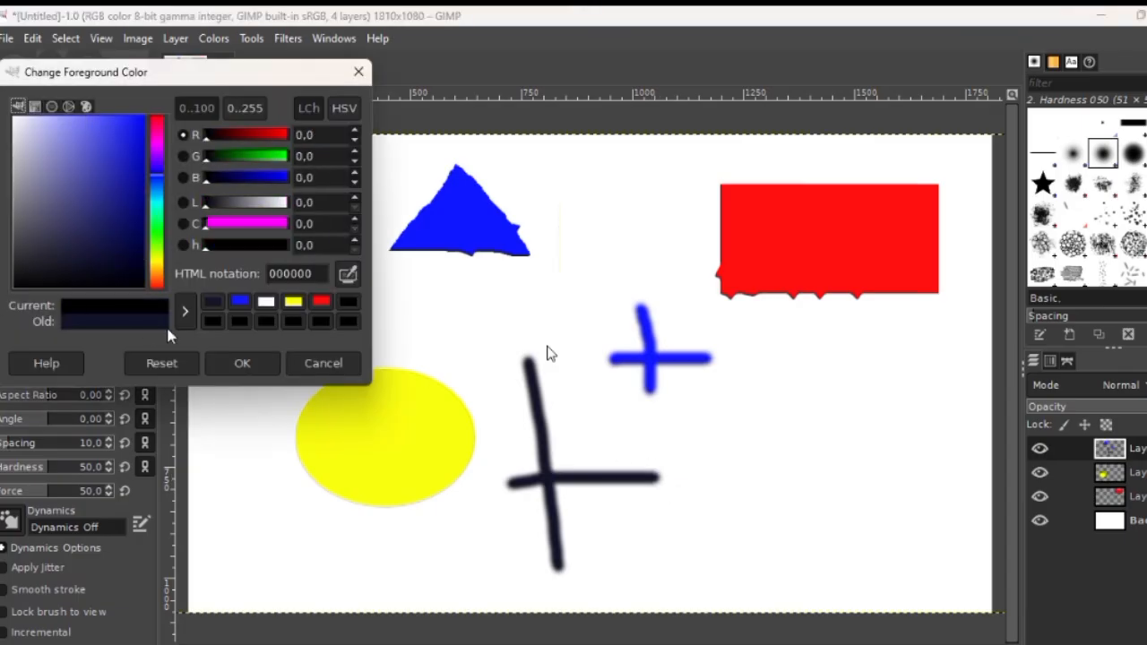
click(242, 362)
mouse_move(297, 267)
mouse_down()
mouse_move(297, 309)
mouse_move(278, 296)
mouse_move(306, 294)
mouse_move(322, 271)
mouse_move(287, 245)
mouse_move(288, 339)
mouse_up()
mouse_move(325, 288)
mouse_down()
mouse_move(364, 303)
mouse_move(346, 316)
mouse_move(366, 278)
mouse_move(422, 287)
mouse_move(394, 328)
mouse_up()
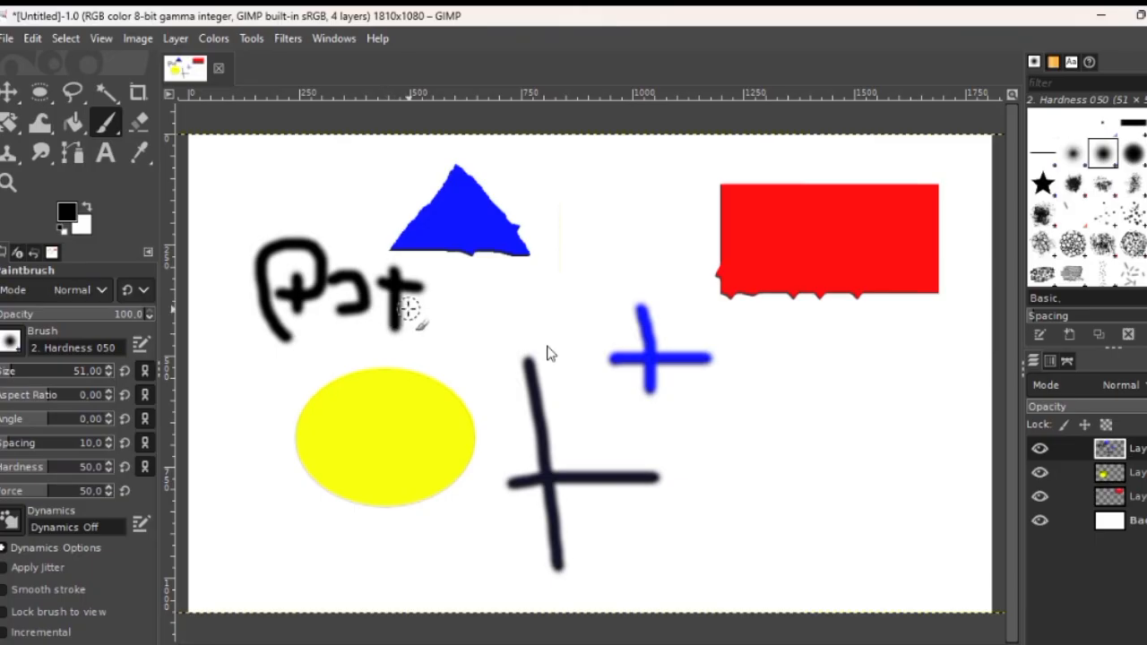
drag(426, 283, 440, 321)
drag(452, 273, 408, 394)
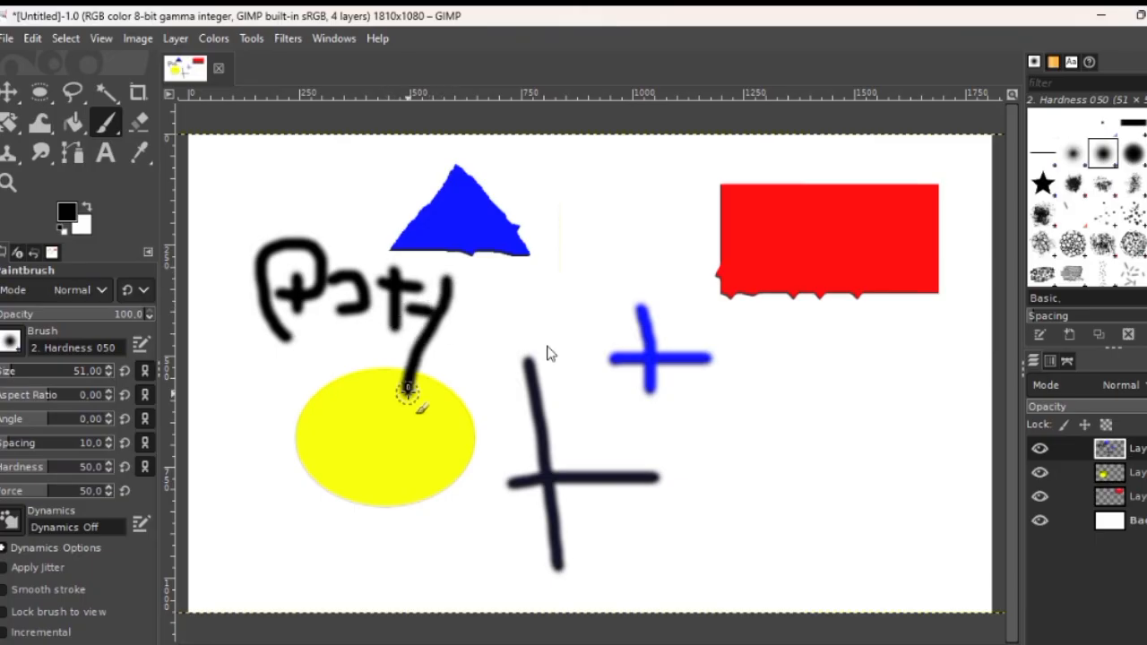
drag(428, 328, 458, 351)
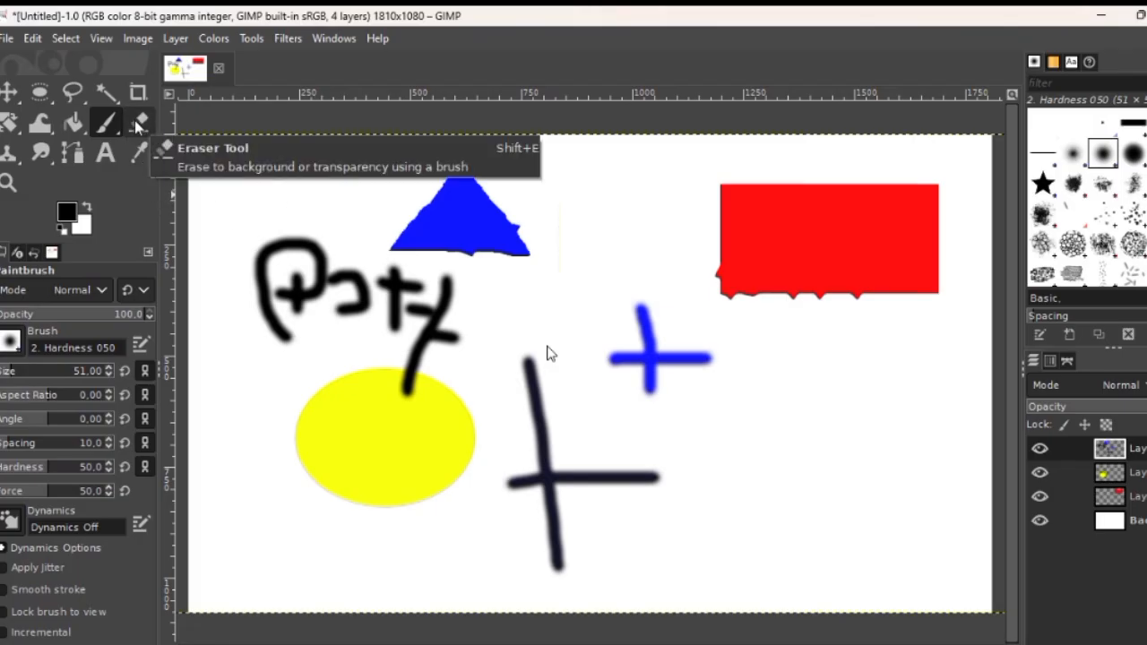
Erase the blue triangle and part of the black hand lettering with the size 51 Eraser
click(137, 125)
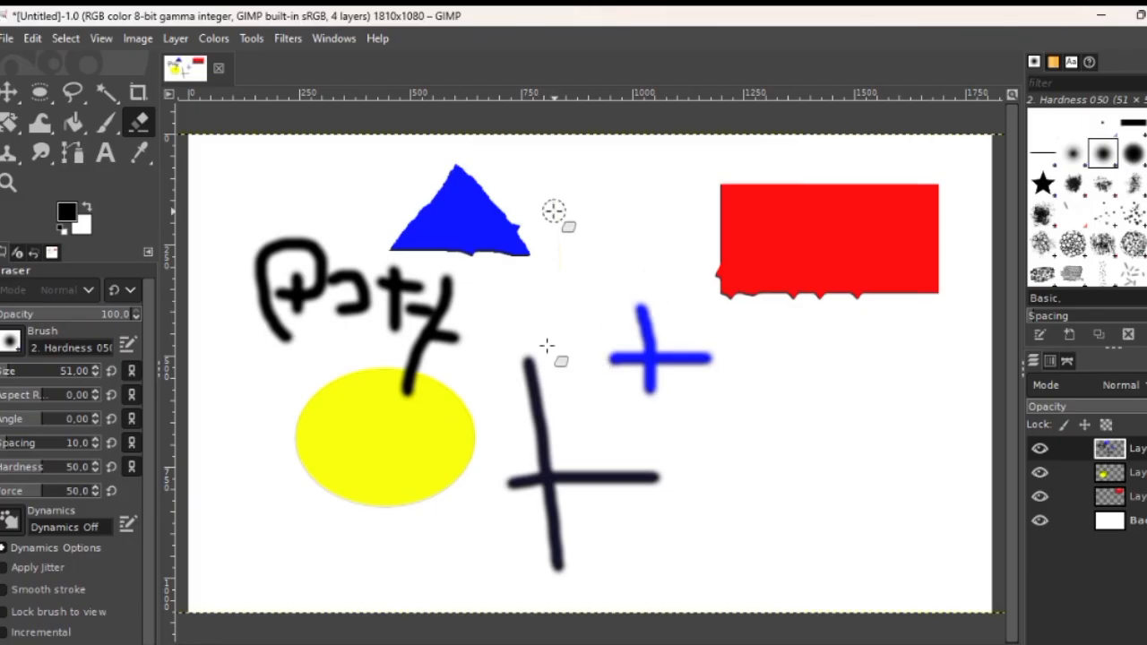
mouse_move(507, 287)
mouse_down()
mouse_move(536, 229)
mouse_move(489, 303)
mouse_move(530, 197)
mouse_move(481, 283)
mouse_move(540, 197)
mouse_move(491, 286)
mouse_move(523, 224)
mouse_move(492, 312)
mouse_move(525, 207)
mouse_move(496, 257)
mouse_move(515, 195)
mouse_up()
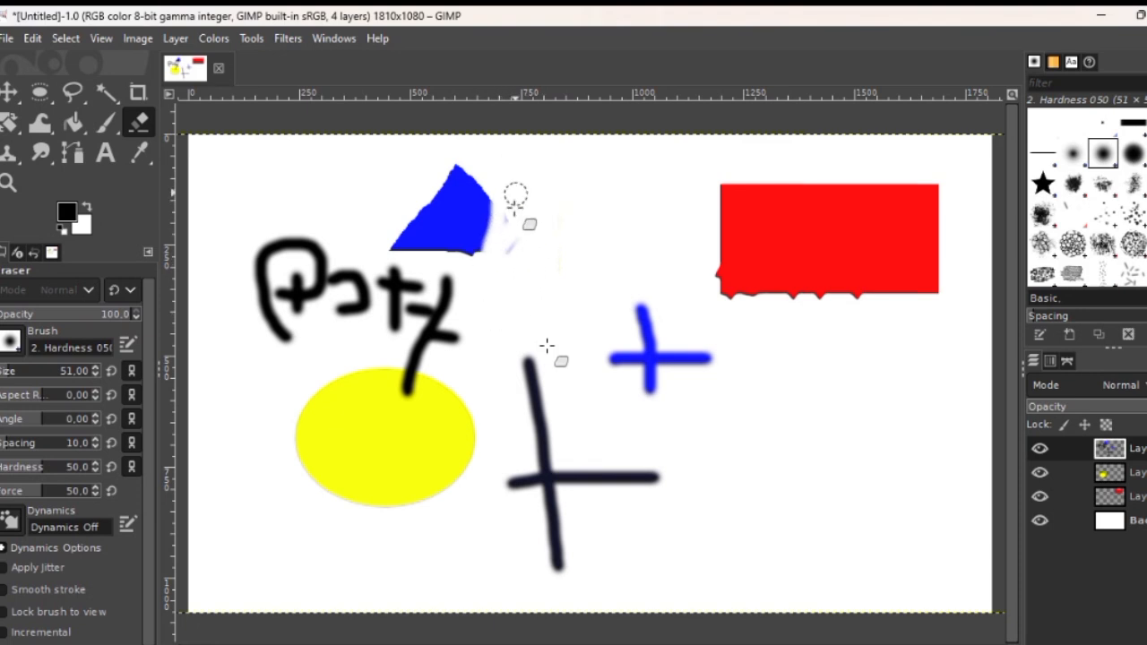
mouse_move(515, 241)
mouse_down()
mouse_move(488, 186)
mouse_move(443, 281)
mouse_move(485, 170)
mouse_move(460, 226)
mouse_move(507, 167)
mouse_move(469, 253)
mouse_move(492, 212)
mouse_move(480, 208)
mouse_move(456, 232)
mouse_move(489, 169)
mouse_move(442, 259)
mouse_move(471, 145)
mouse_move(415, 242)
mouse_move(452, 158)
mouse_move(407, 255)
mouse_move(454, 175)
mouse_move(358, 294)
mouse_move(455, 164)
mouse_move(411, 261)
mouse_move(459, 229)
mouse_move(405, 256)
mouse_move(478, 183)
mouse_move(368, 319)
mouse_move(469, 154)
mouse_move(350, 315)
mouse_move(328, 273)
mouse_up()
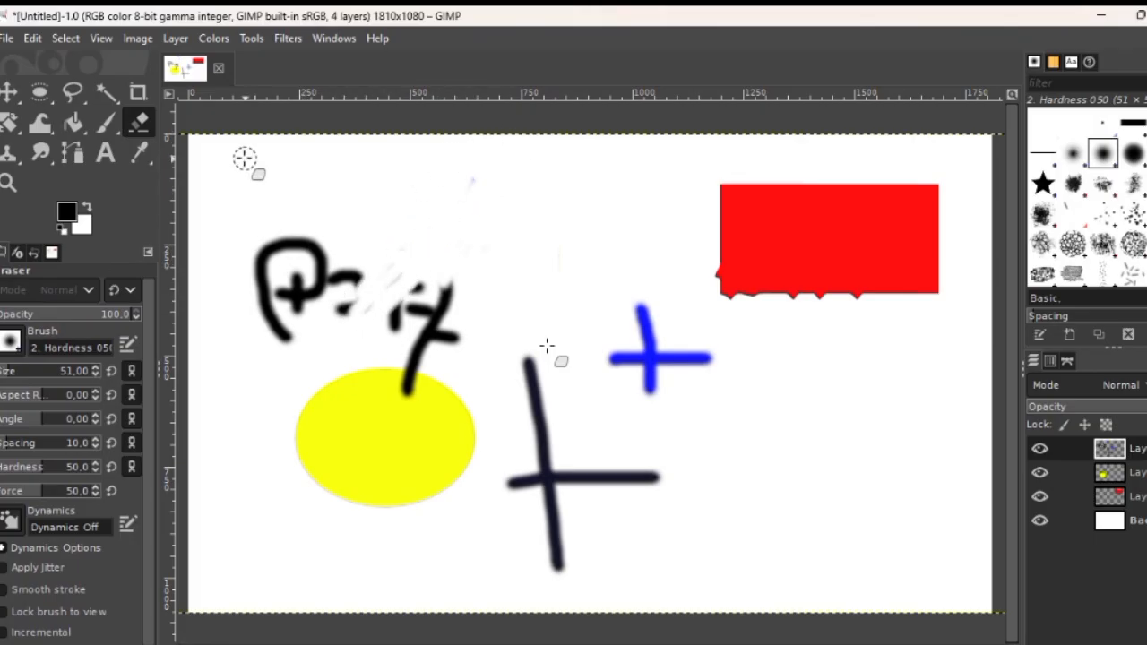
Duplicate the image, compare the copy with the original by switching between them, and close the copy without saving
click(11, 154)
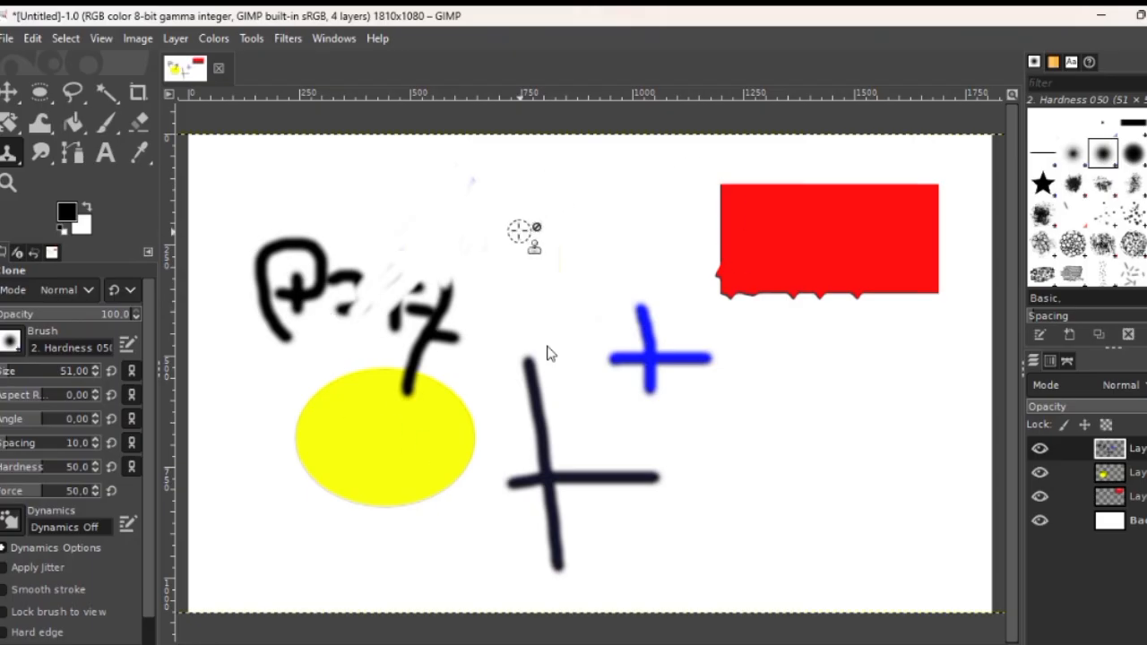
key(ctrl+d)
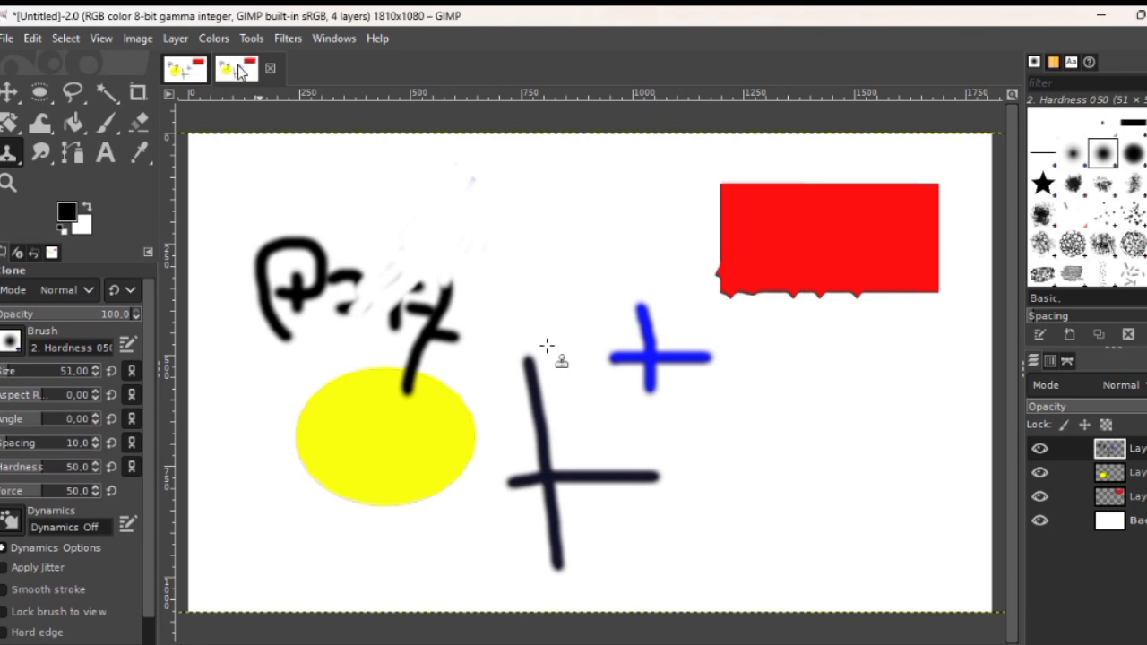
click(199, 71)
click(264, 74)
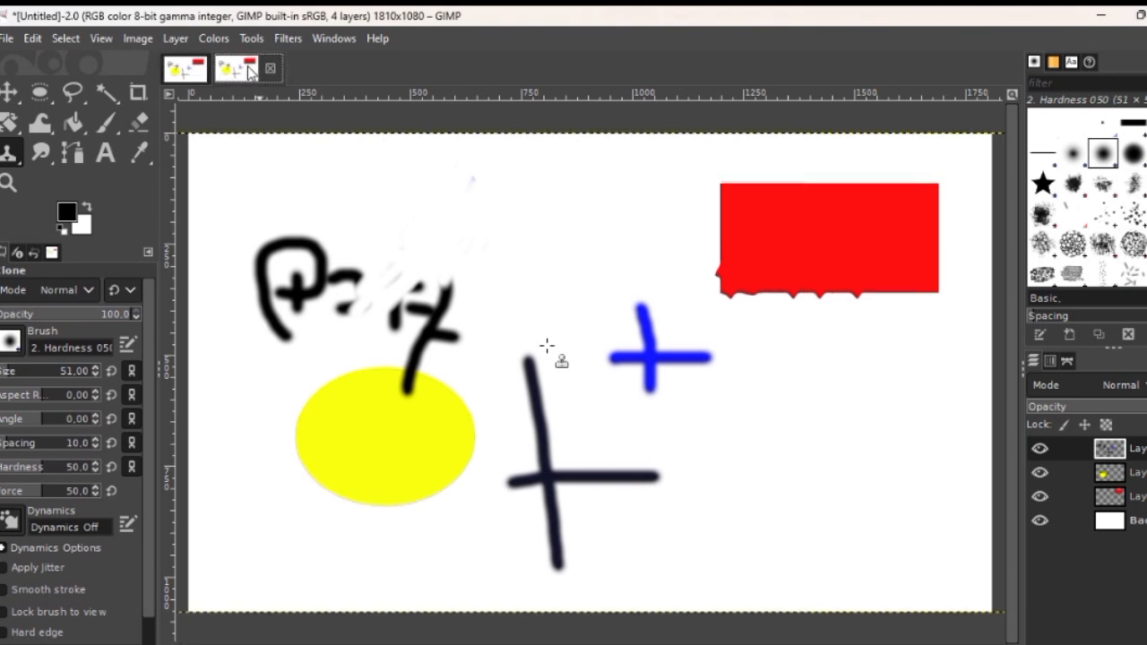
click(202, 73)
click(252, 74)
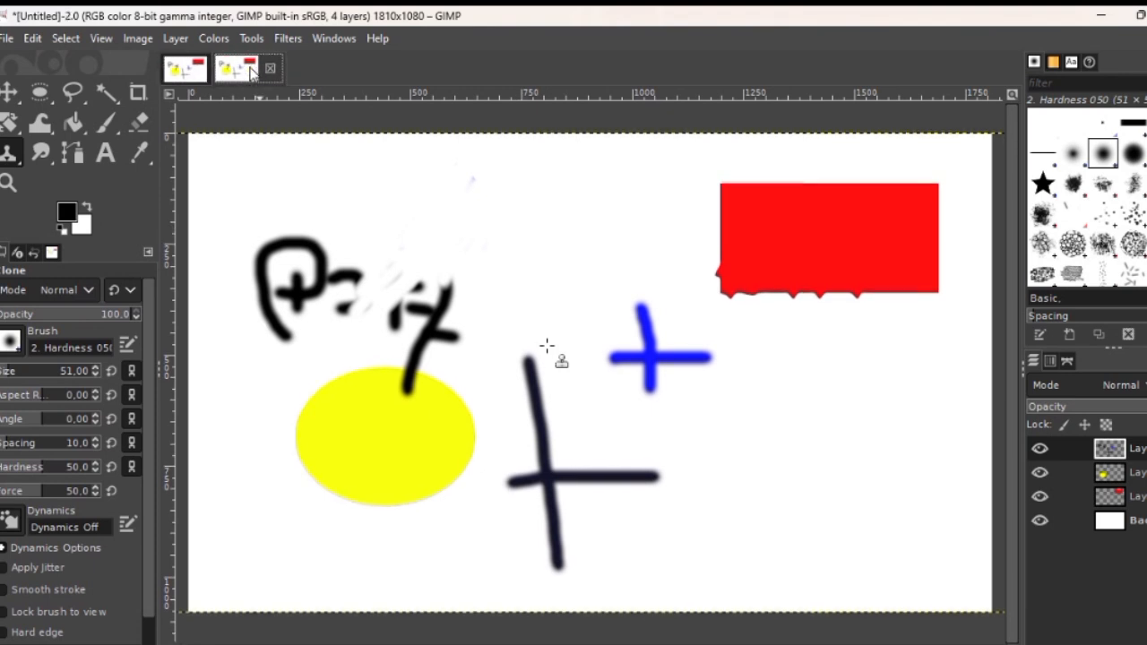
click(199, 74)
click(244, 74)
click(272, 70)
click(603, 443)
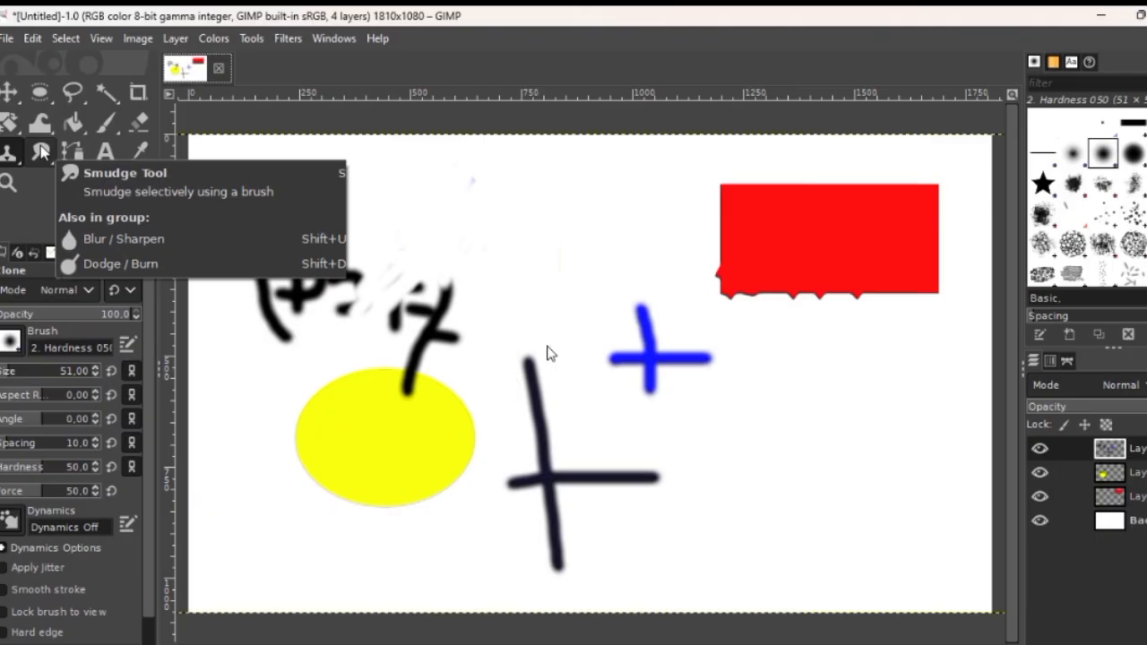
Smudge the edges of the yellow ellipse on its own layer with the size 51 brush
click(41, 152)
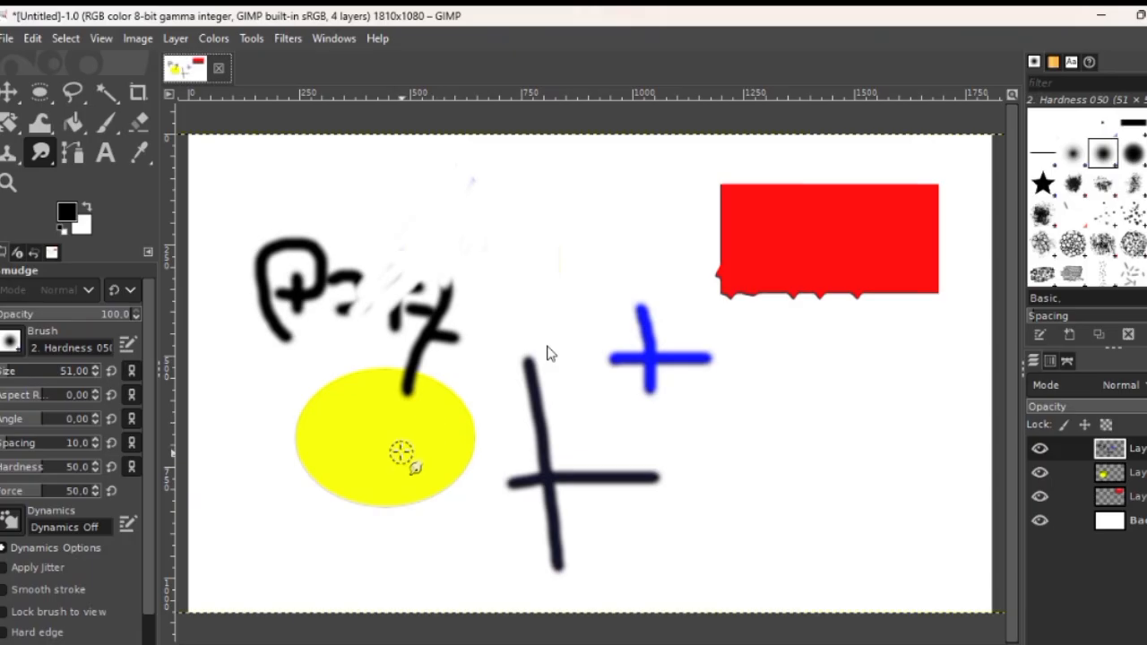
click(1142, 473)
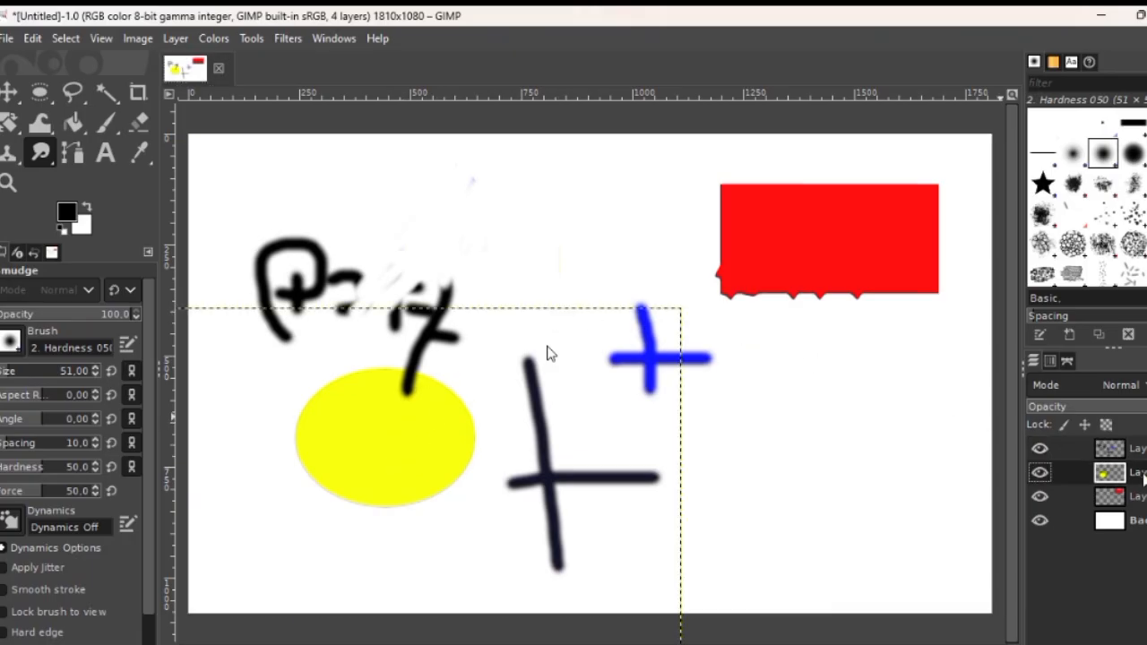
drag(456, 435, 476, 430)
mouse_move(446, 470)
mouse_down()
mouse_move(434, 524)
mouse_move(443, 431)
mouse_move(377, 565)
mouse_move(445, 377)
mouse_move(461, 551)
mouse_move(485, 355)
mouse_move(456, 457)
mouse_move(360, 445)
mouse_move(362, 471)
mouse_move(433, 383)
mouse_move(331, 531)
mouse_move(383, 422)
mouse_move(391, 448)
mouse_move(321, 446)
mouse_move(357, 402)
mouse_move(331, 466)
mouse_move(361, 373)
mouse_move(297, 458)
mouse_move(328, 372)
mouse_move(378, 473)
mouse_up()
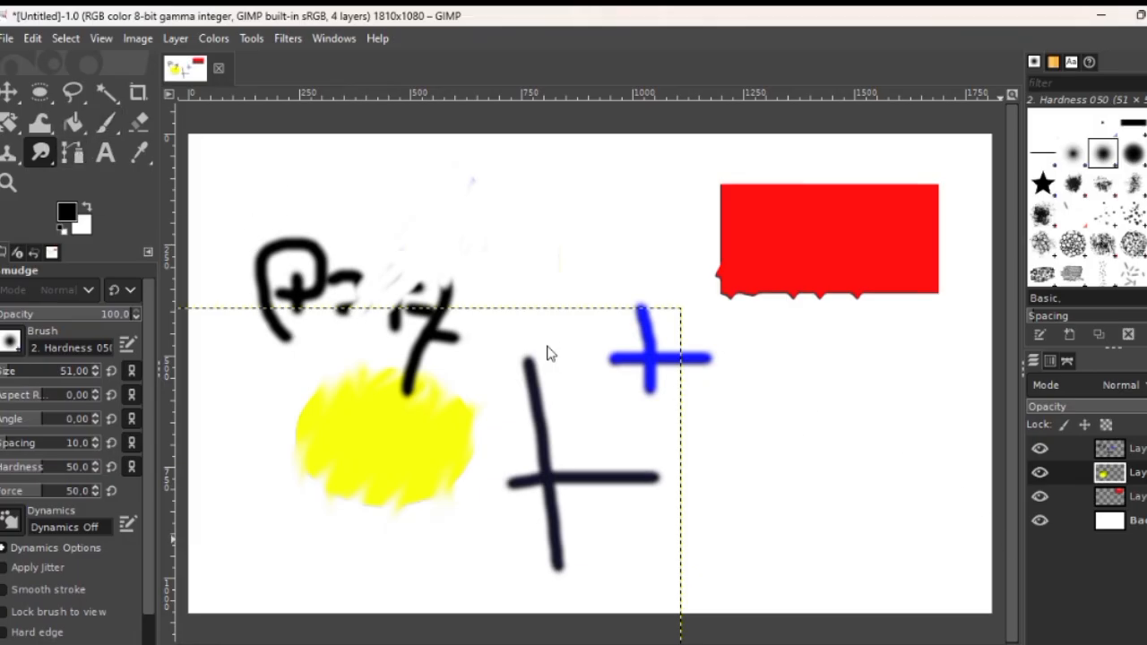
Add a new 1810 x 1080 px layer filled with transparency and activate the Paths tool
key(shift+ctrl+n)
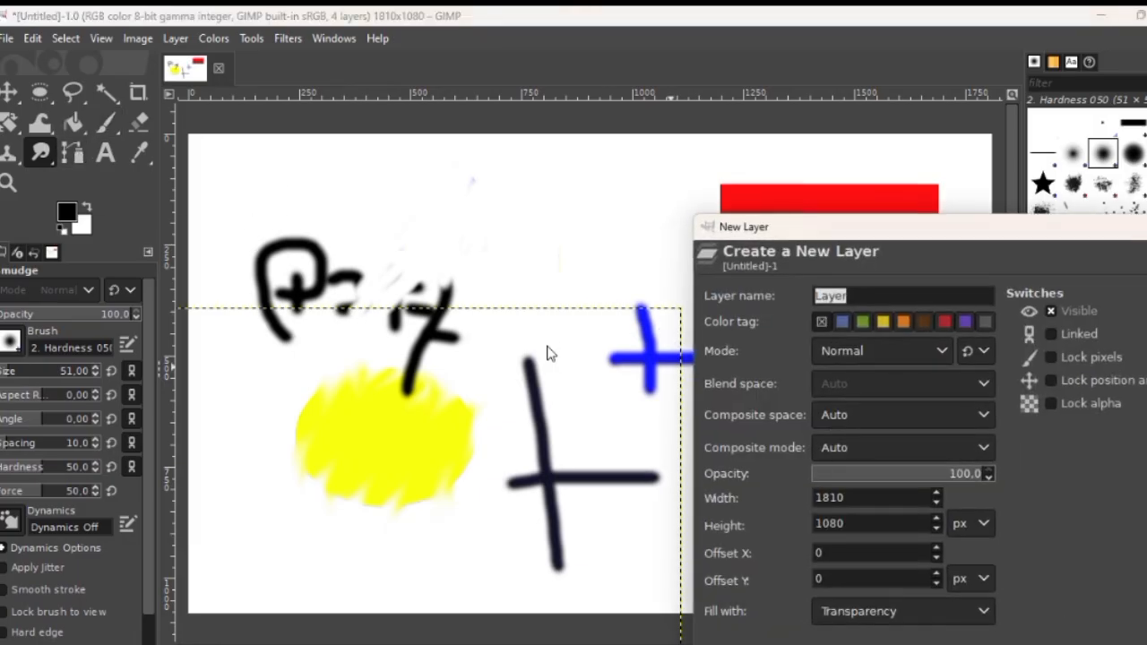
key(Return)
click(72, 152)
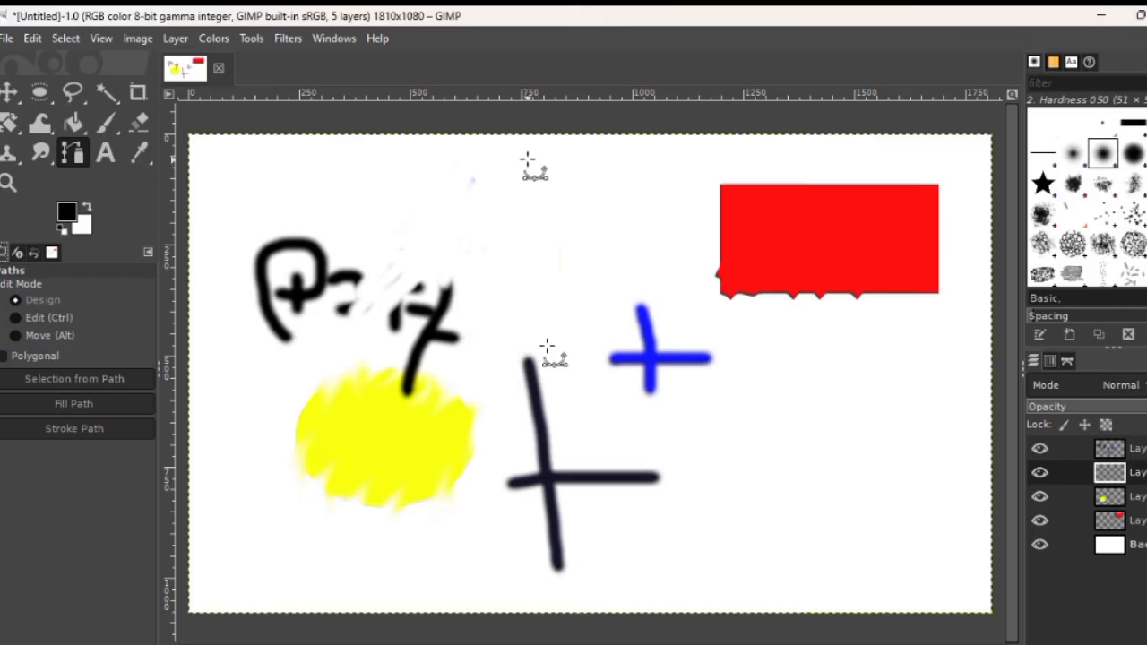
drag(528, 159, 462, 304)
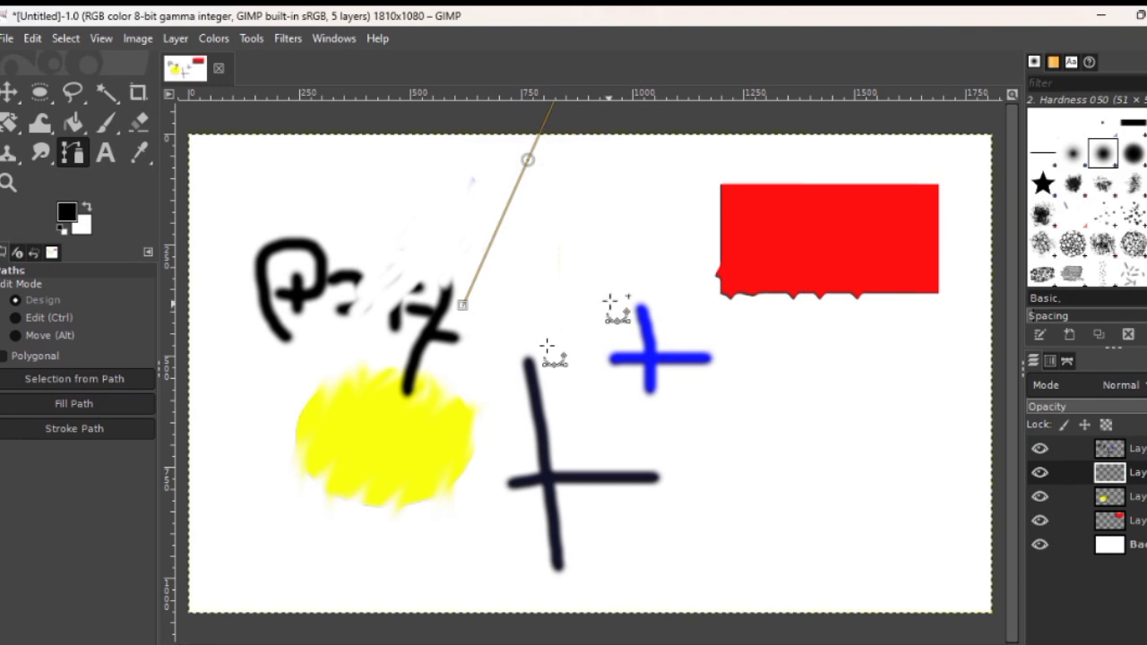
click(663, 306)
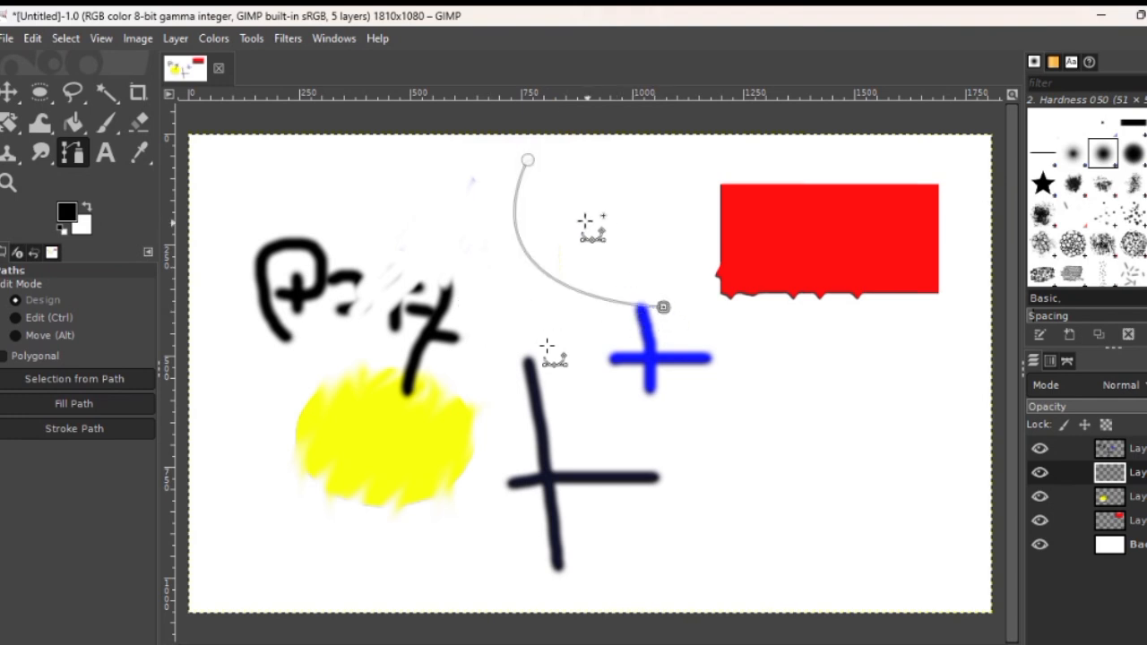
drag(663, 306, 673, 304)
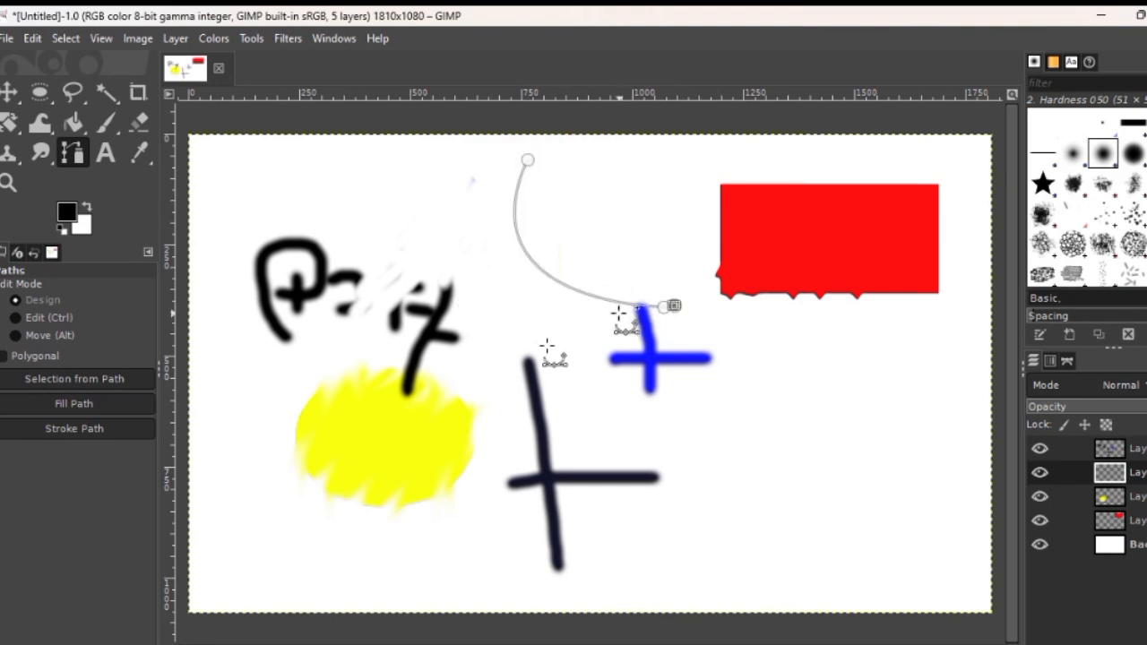
key(ctrl+z)
key(ctrl+z)
Draw a closed triangular path with three straight-line anchors between the ellipse and the blue cross, and show the image's list of paths
click(498, 290)
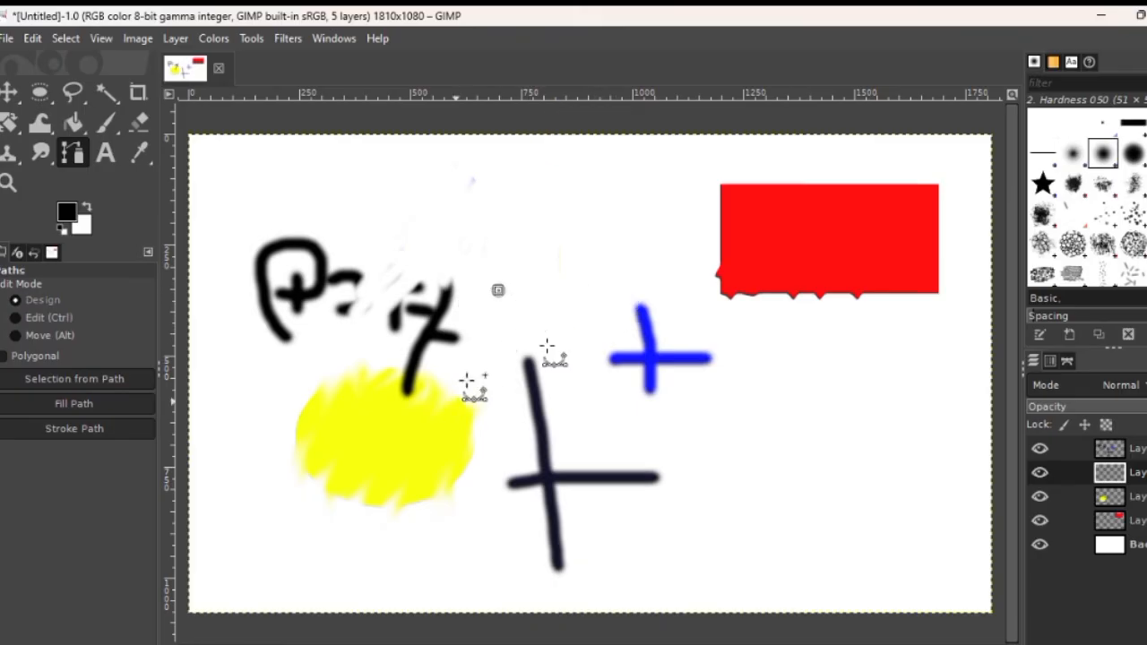
click(422, 408)
click(579, 405)
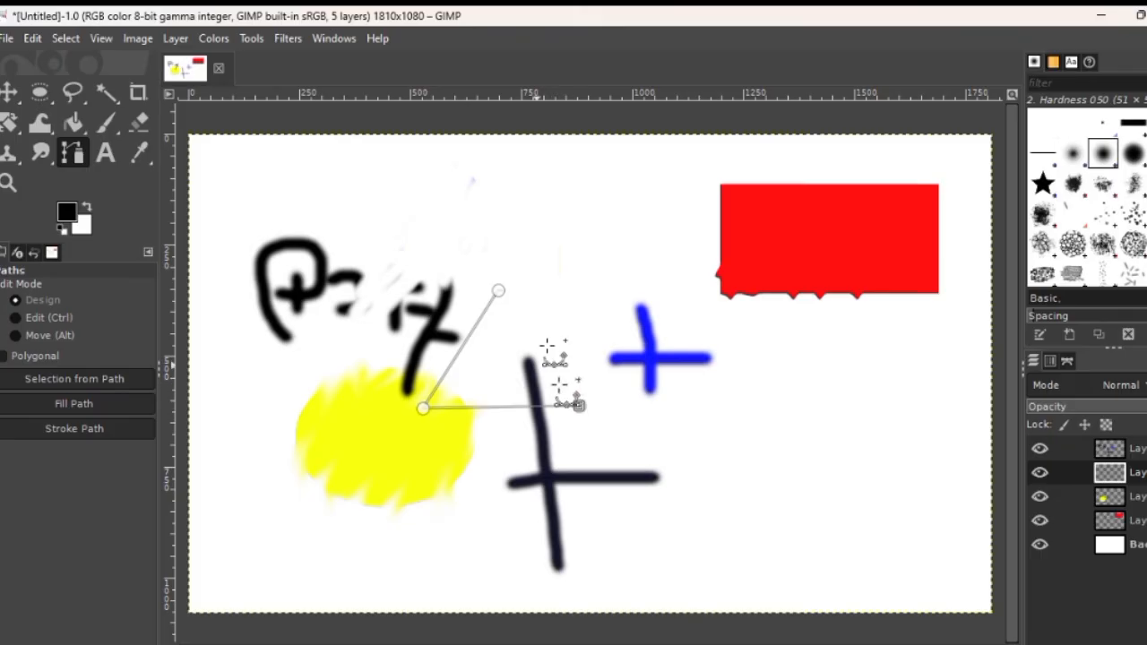
ctrl+click(498, 289)
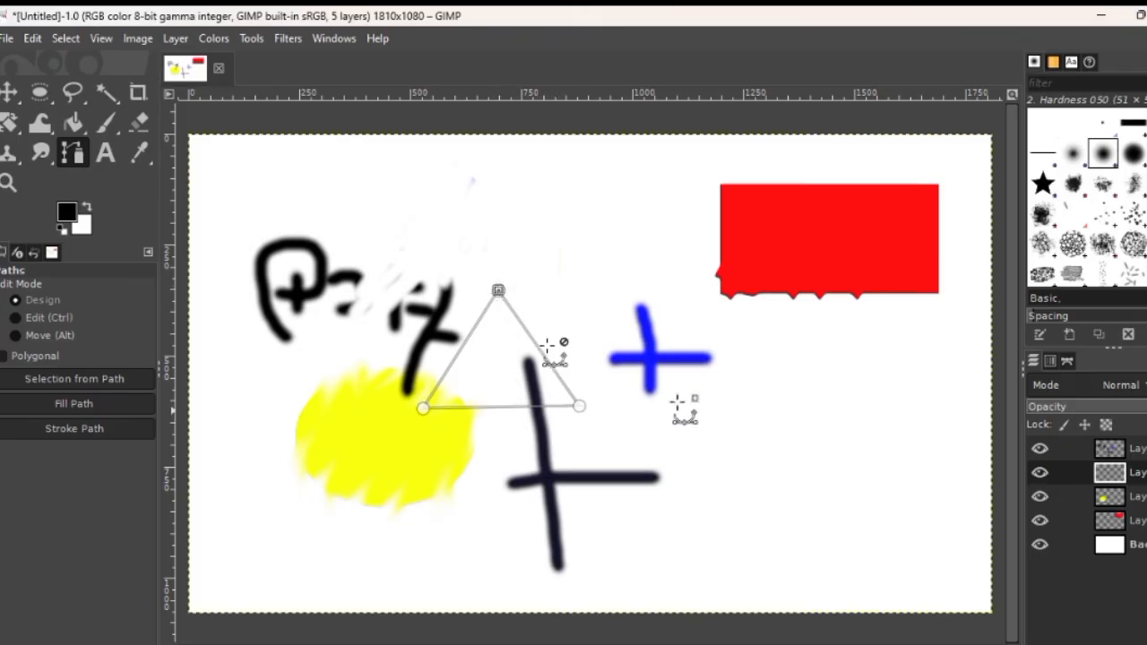
click(1066, 362)
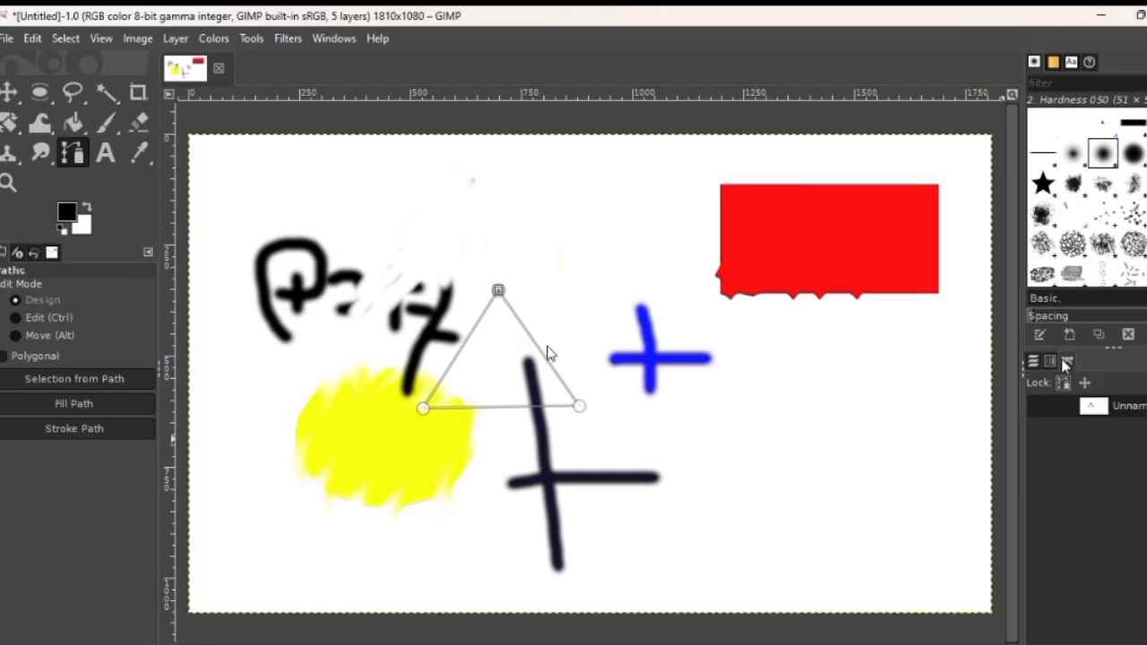
Make the triangular path visible on the canvas and activate the Move tool
click(1041, 408)
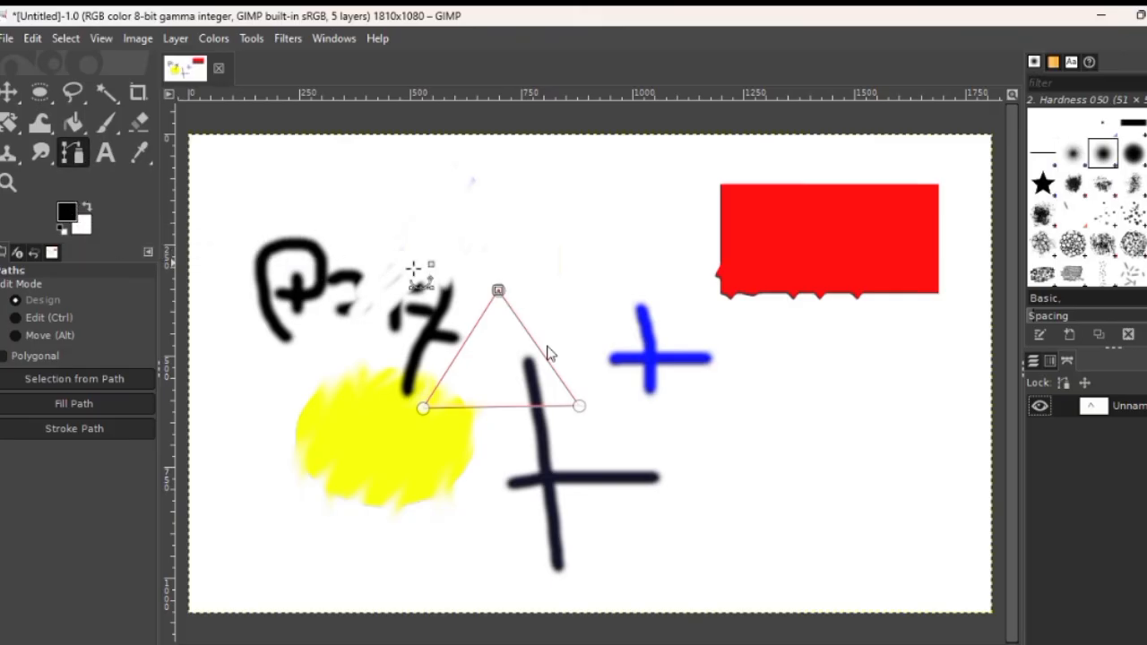
click(9, 92)
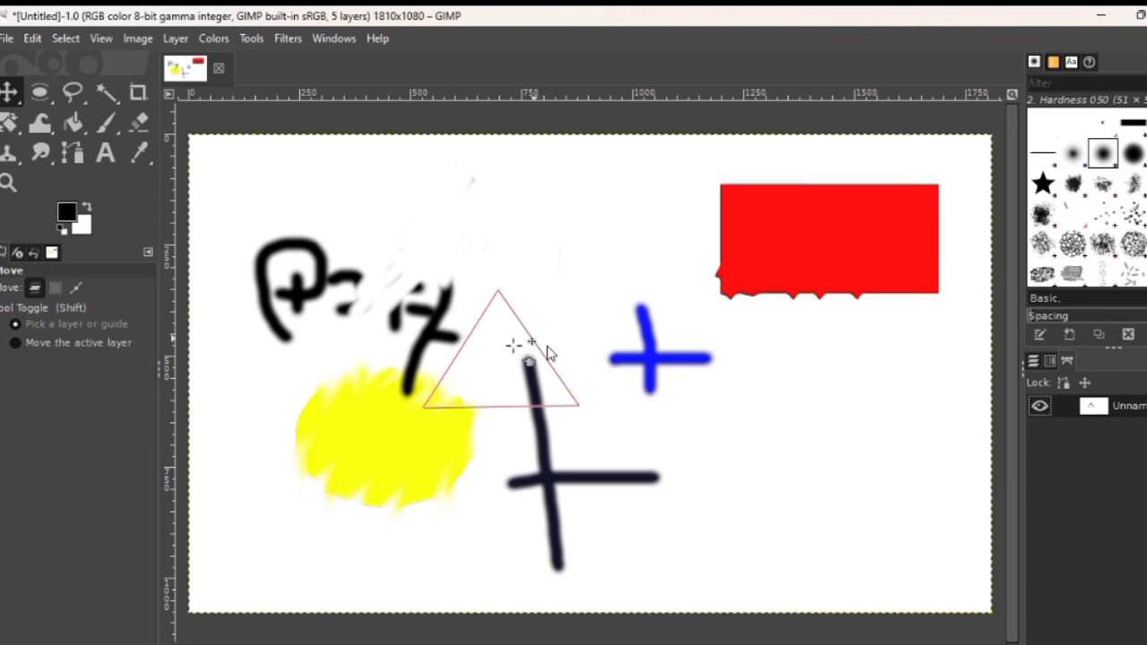
Try to move the triangular path while the Move tool targets layers, undoing each move
mouse_move(507, 363)
mouse_down()
mouse_move(543, 288)
mouse_move(488, 359)
mouse_up()
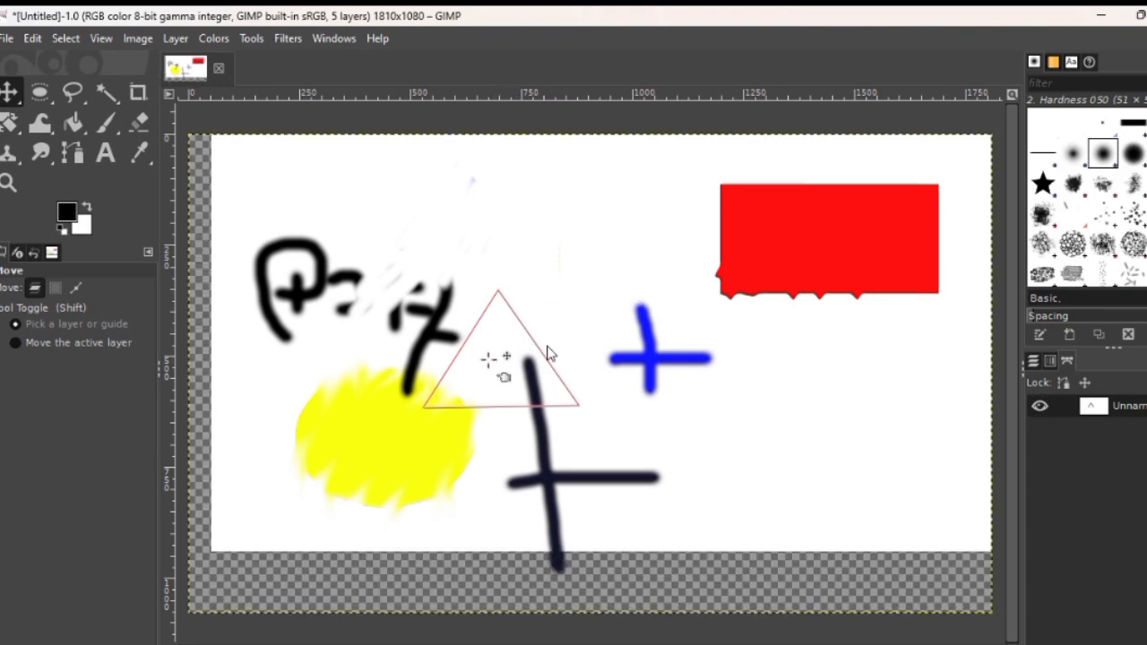
key(ctrl+z)
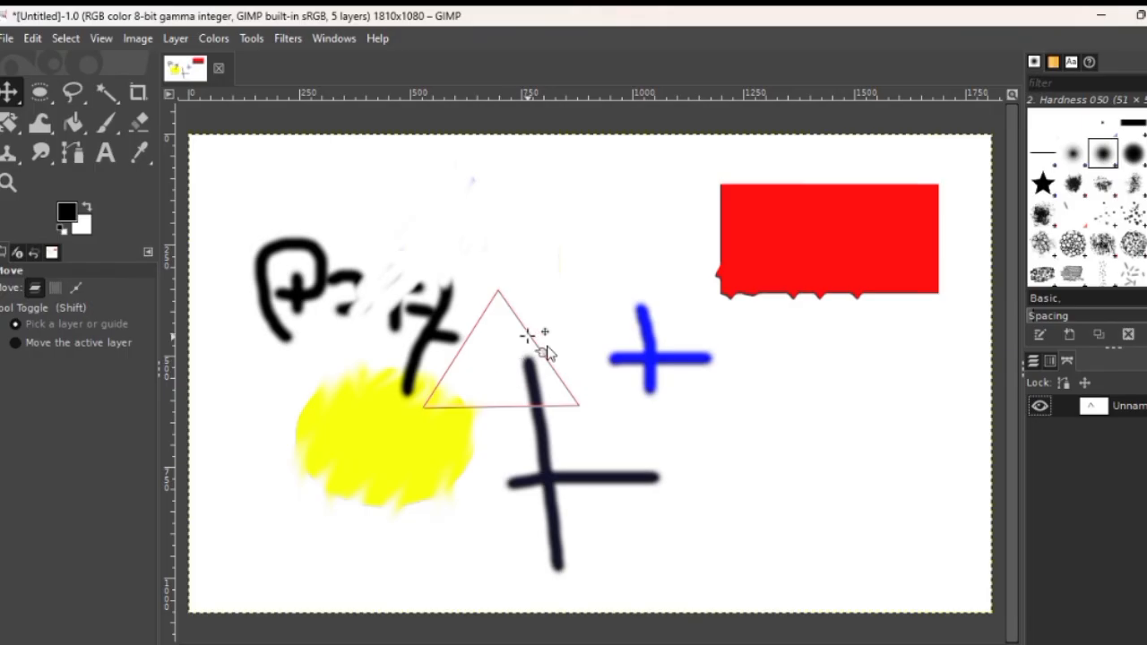
drag(529, 335, 660, 338)
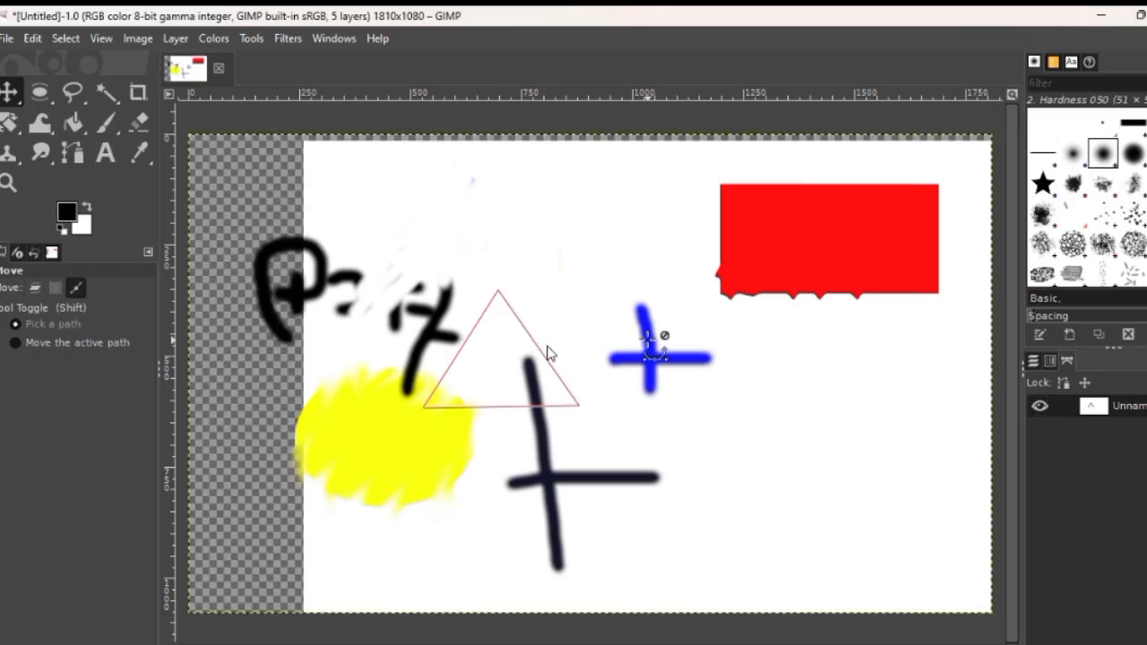
key(ctrl+z)
drag(505, 345, 524, 277)
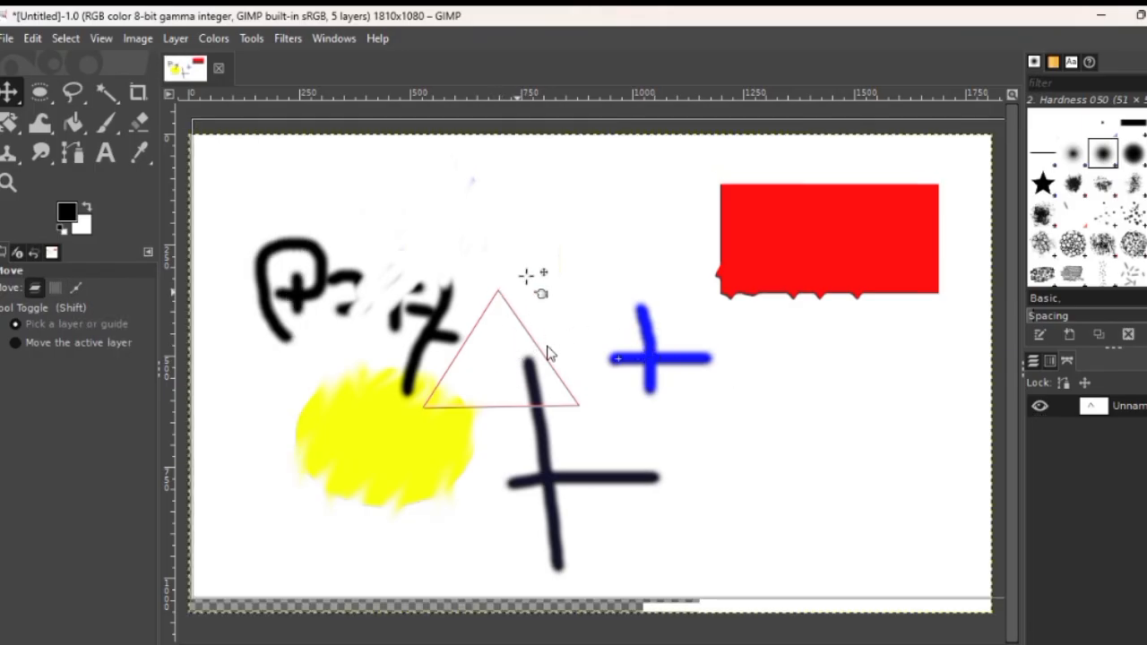
key(ctrl+z)
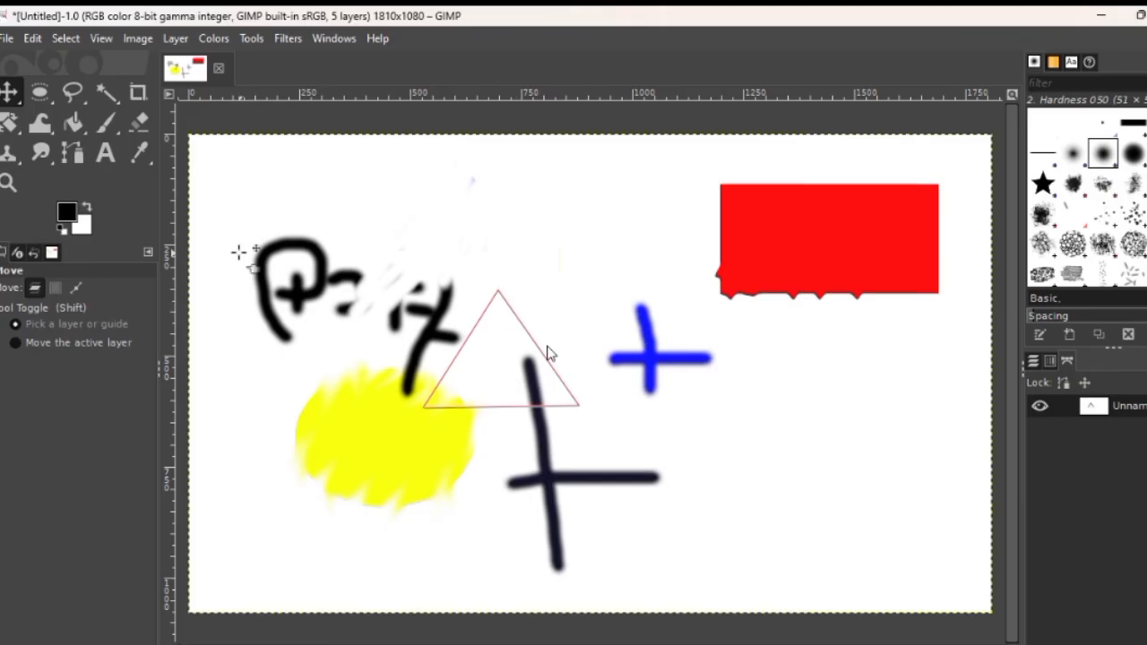
Set the Move tool to paths and move the triangular path into the empty area below the red rectangle
click(77, 287)
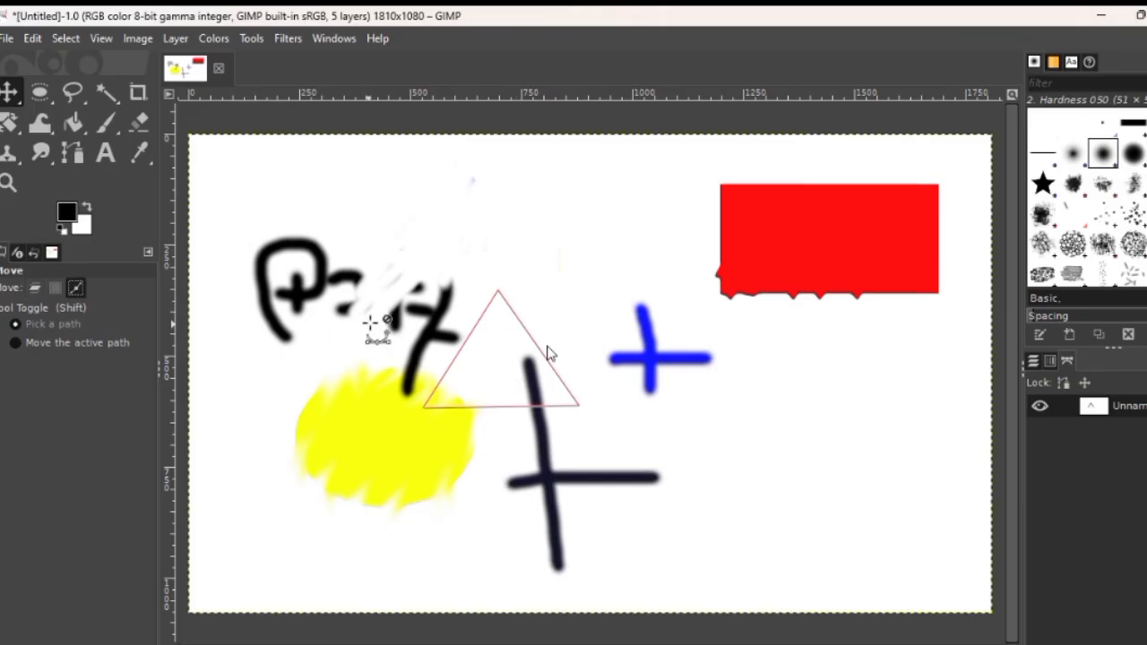
drag(510, 299, 822, 460)
Try to bucket-fill the inside of the triangular path with the black foreground colour, and undo the fill
click(76, 119)
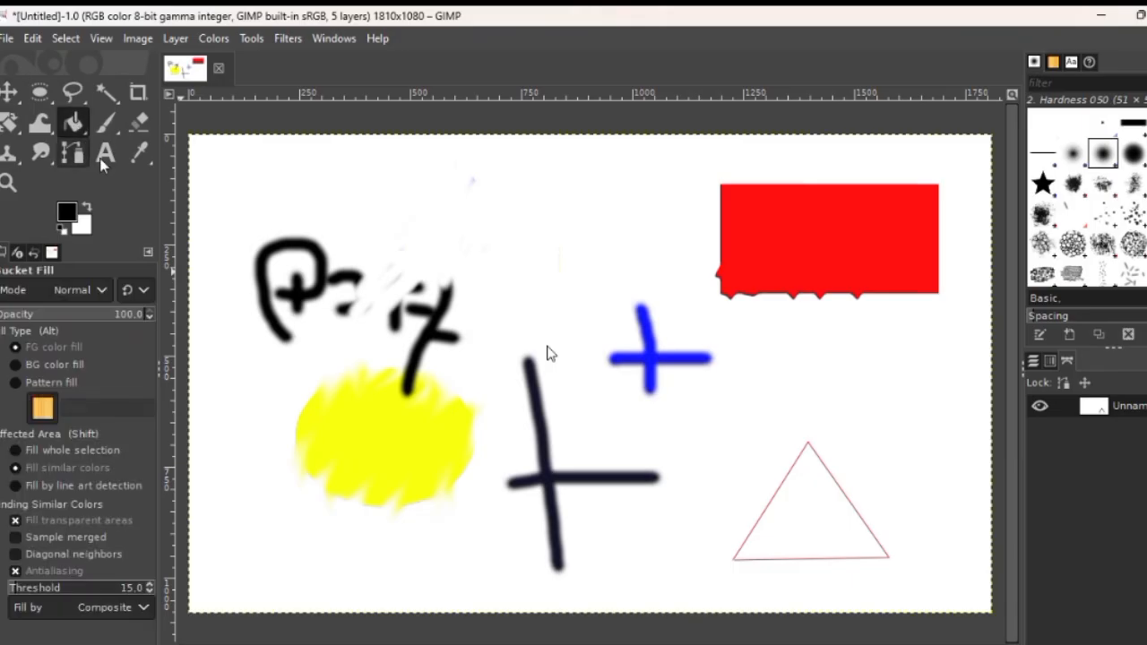
click(801, 509)
key(ctrl+z)
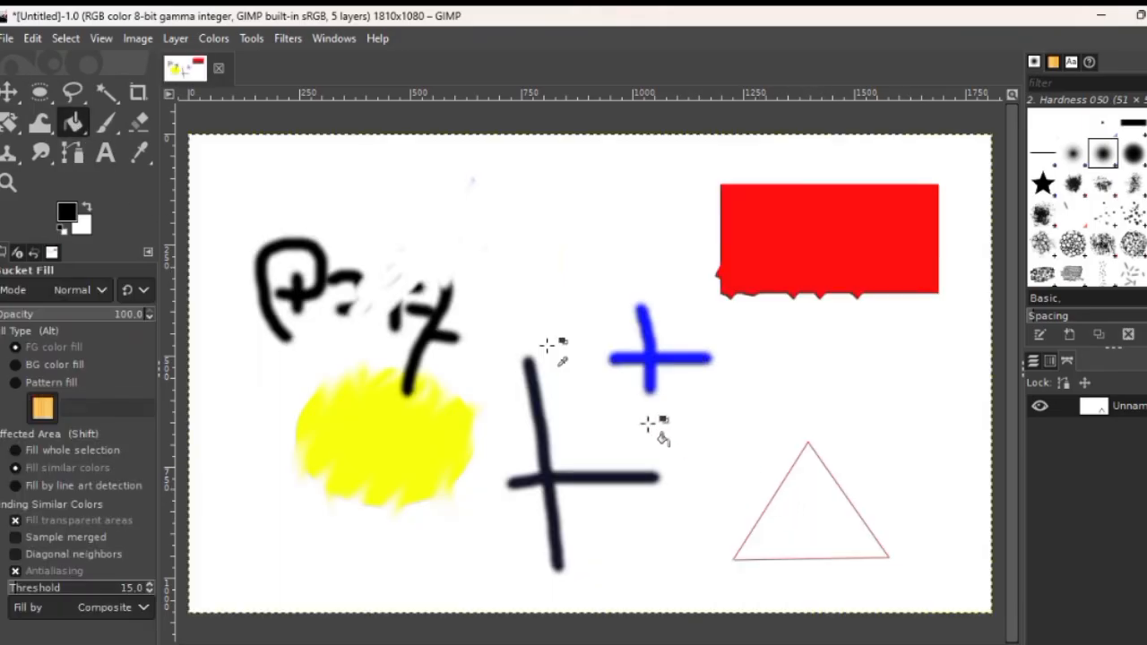
click(8, 95)
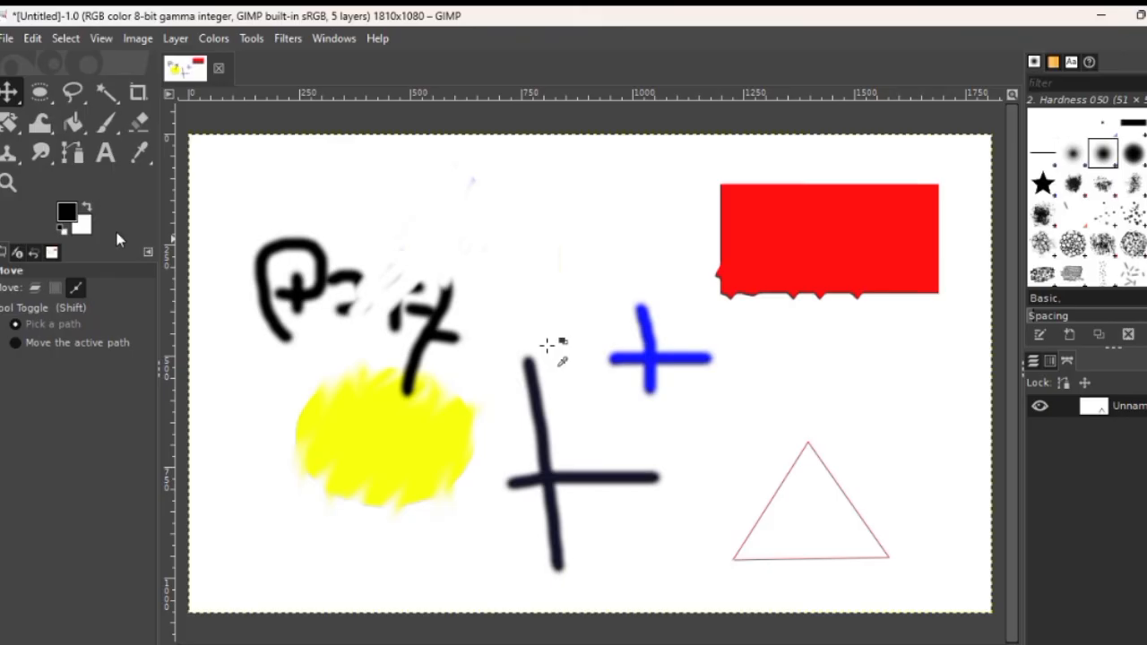
click(115, 154)
click(473, 206)
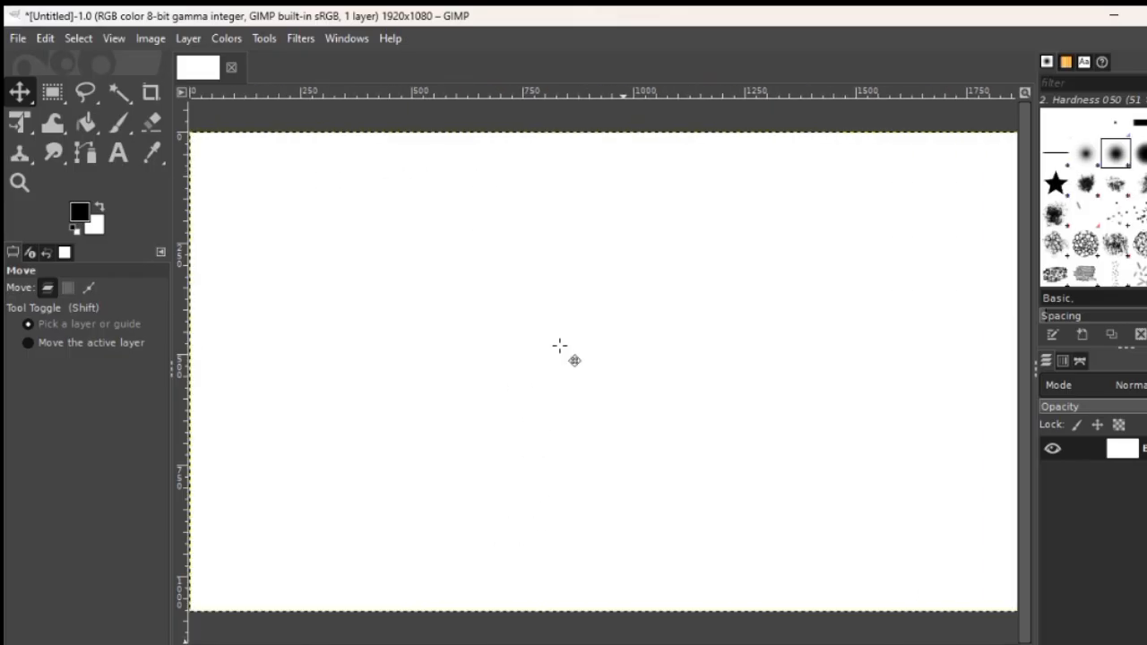
Add a text box about 620 x 430 px on the upper canvas reading "abcdd dll" in 62 px Sans-serif, and leave text editing
click(124, 150)
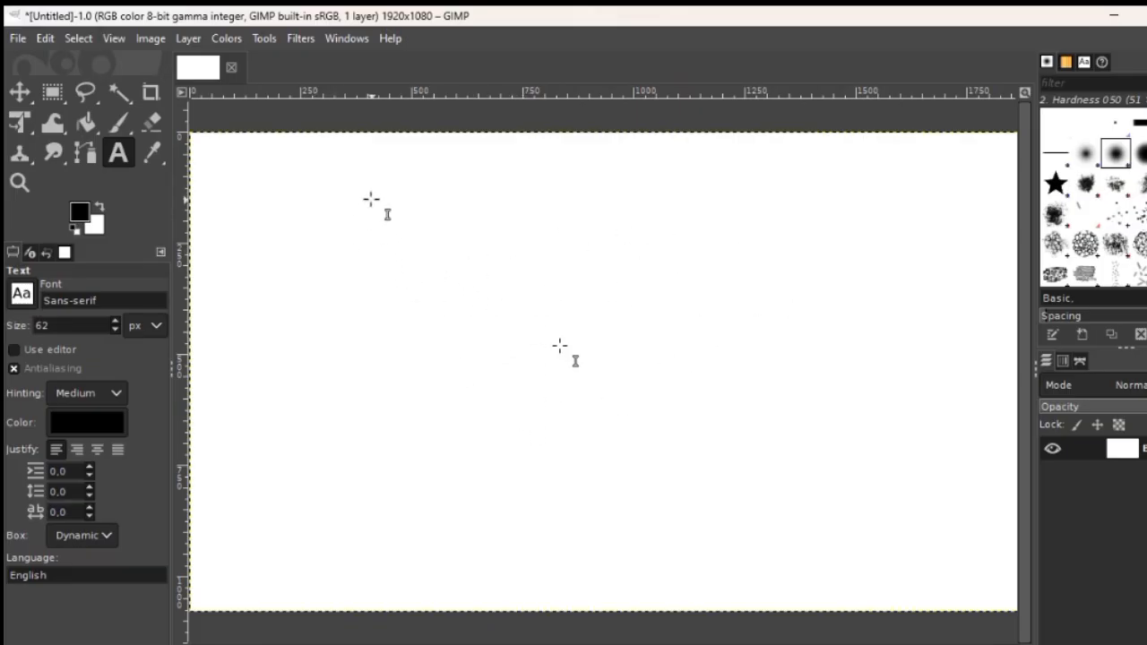
drag(371, 199, 650, 395)
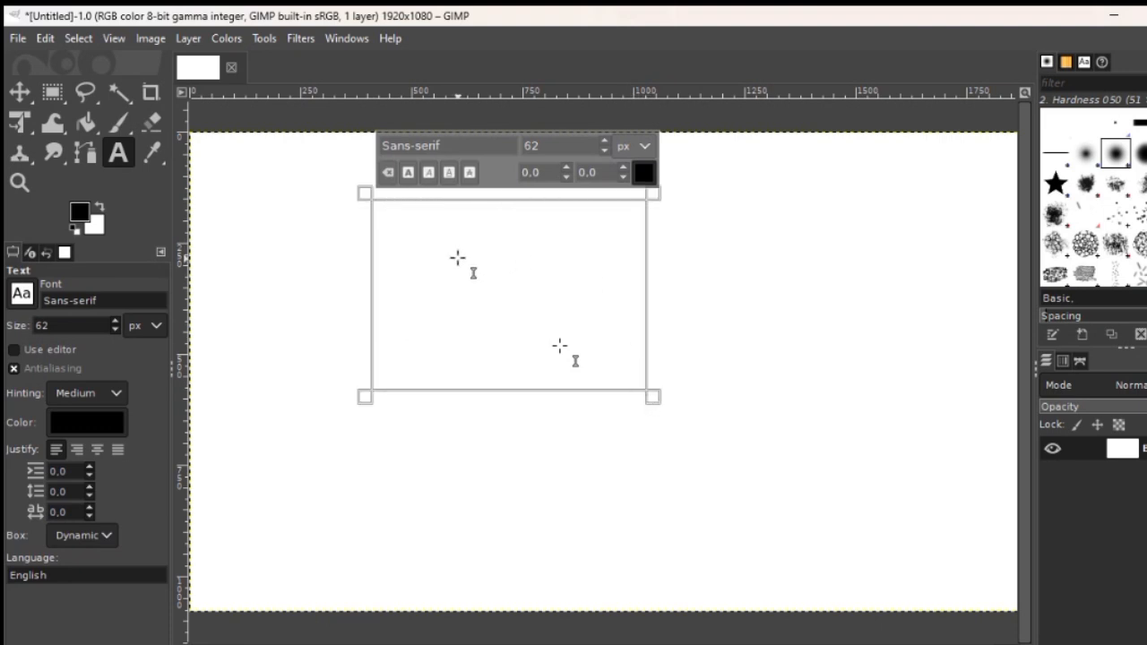
text(abcdd)
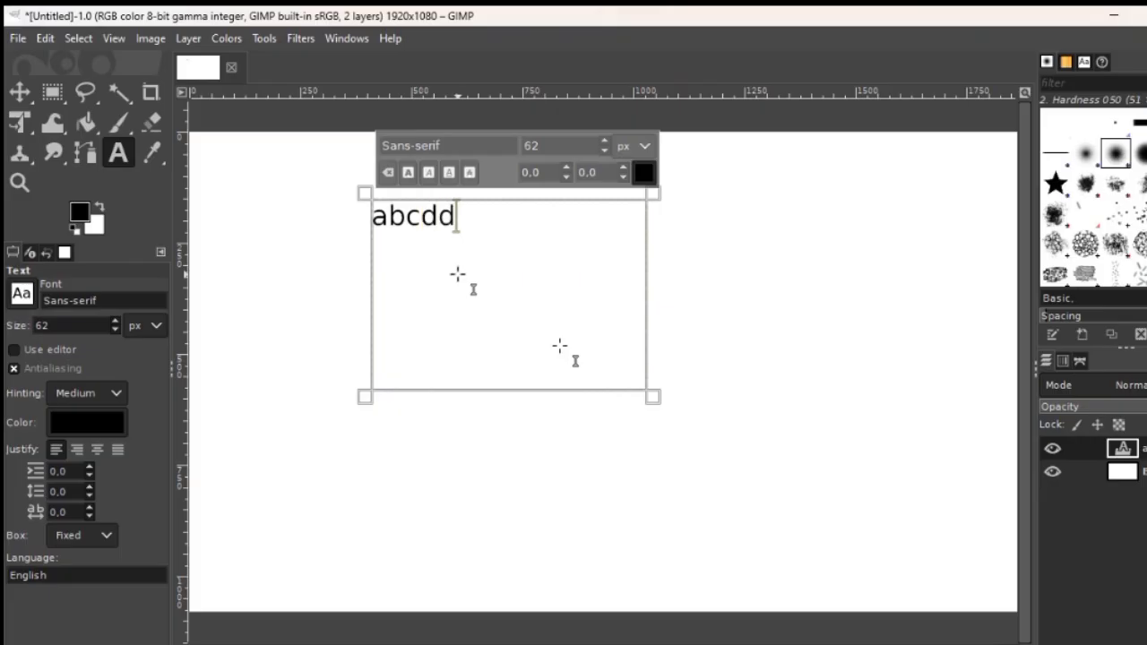
text( d)
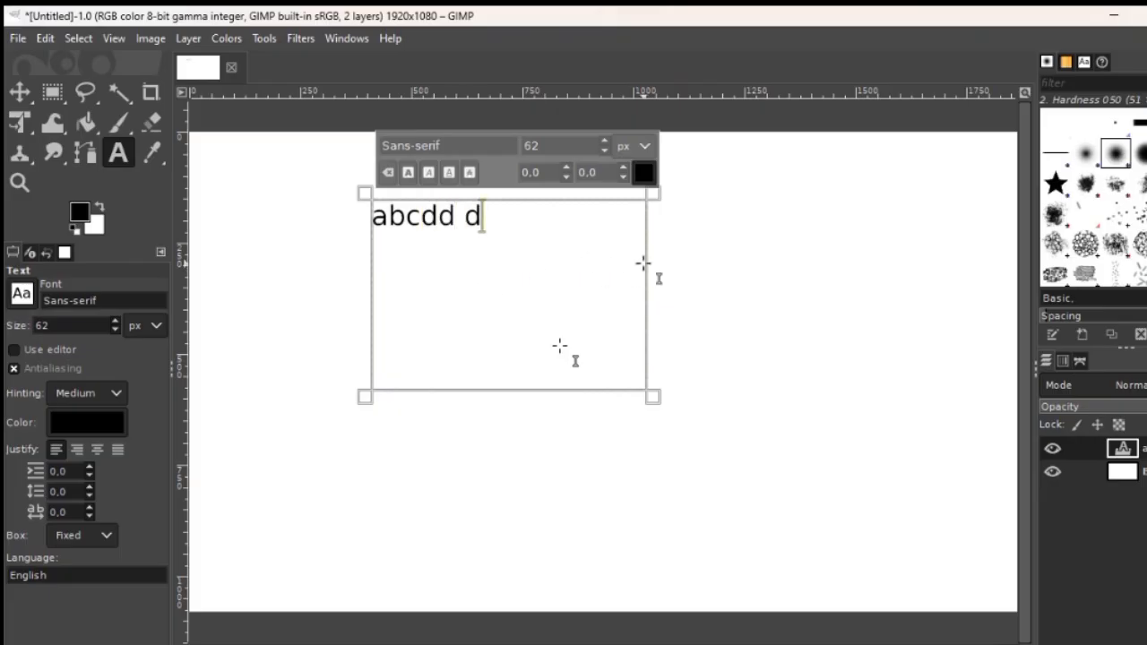
text(lnn)
key(BackSpace)
key(BackSpace)
text(l)
click(669, 275)
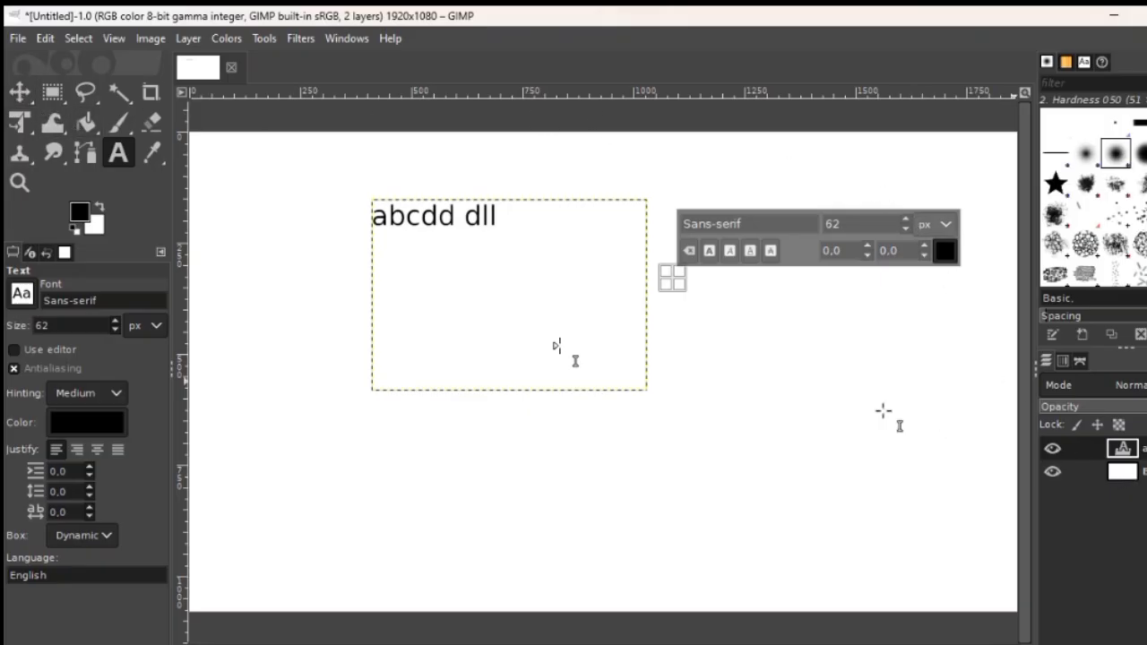
click(19, 91)
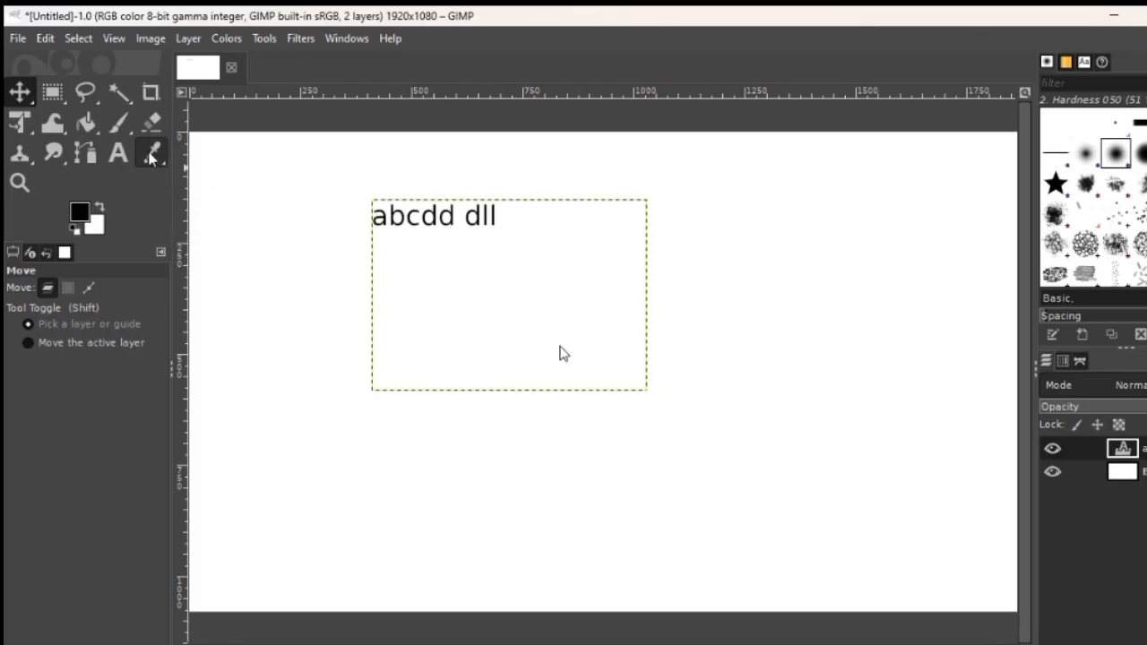
Magnify the text area in two stages with the Zoom tool, and zoom back out until the whole canvas fits in view
click(29, 184)
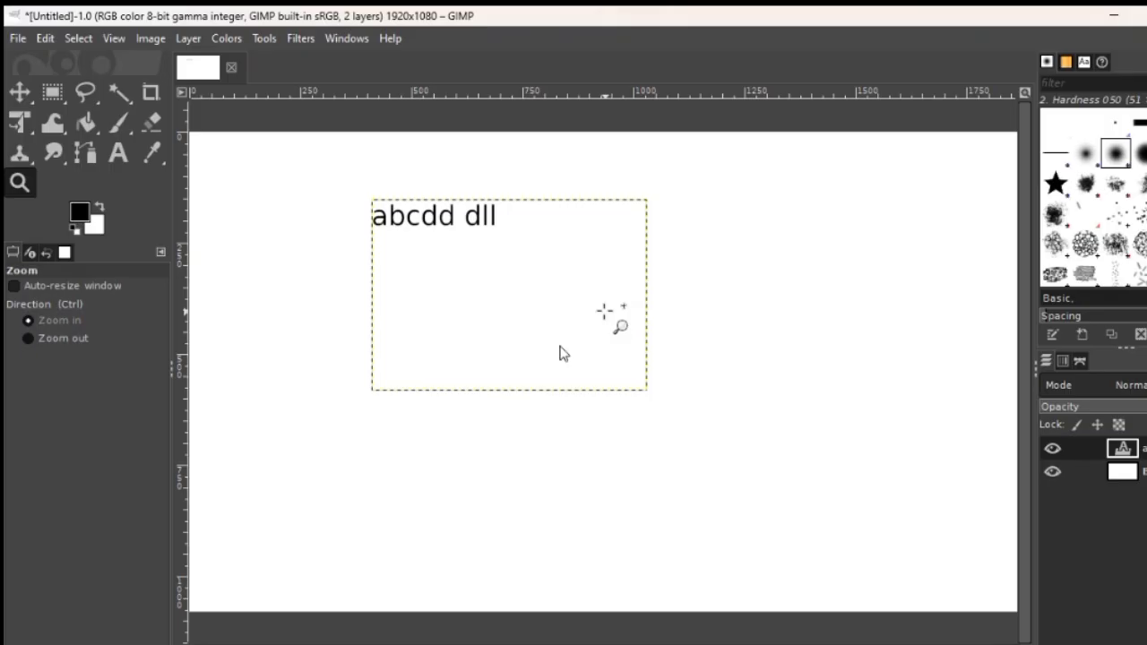
click(604, 311)
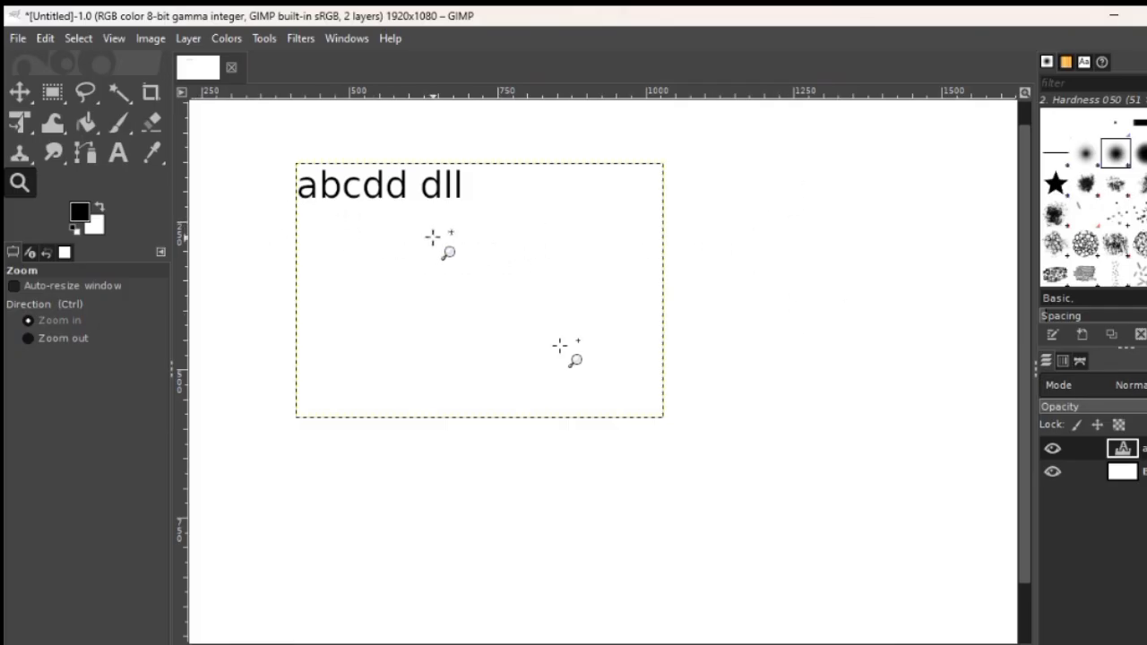
click(548, 268)
key(ctrl)
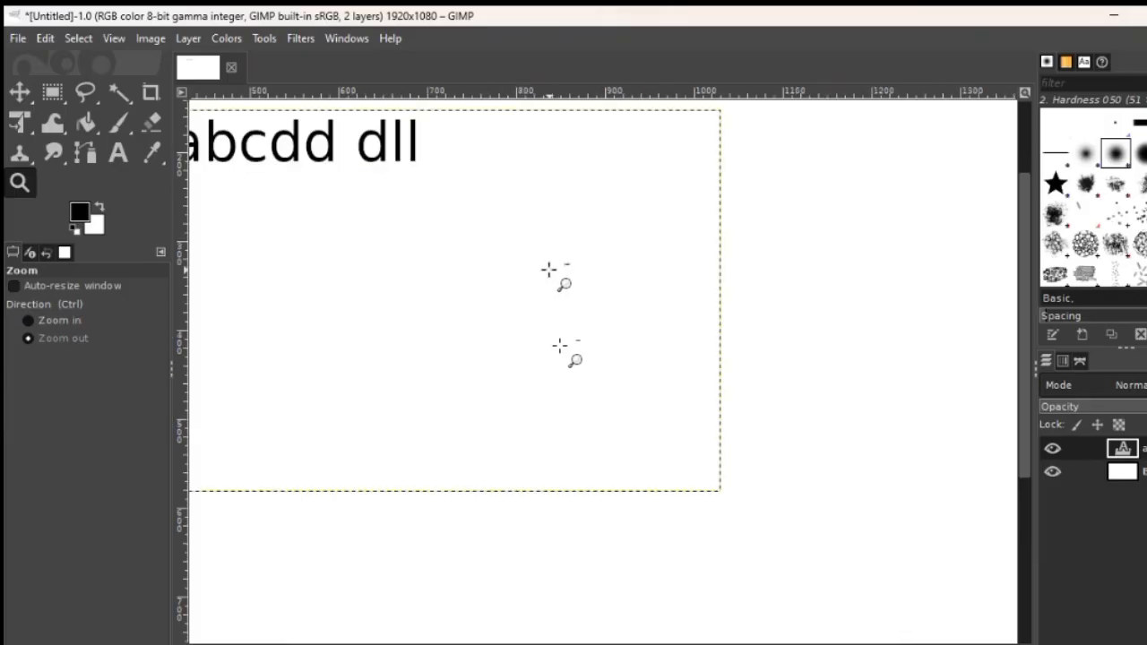
ctrl+click(548, 269)
ctrl+click(548, 269)
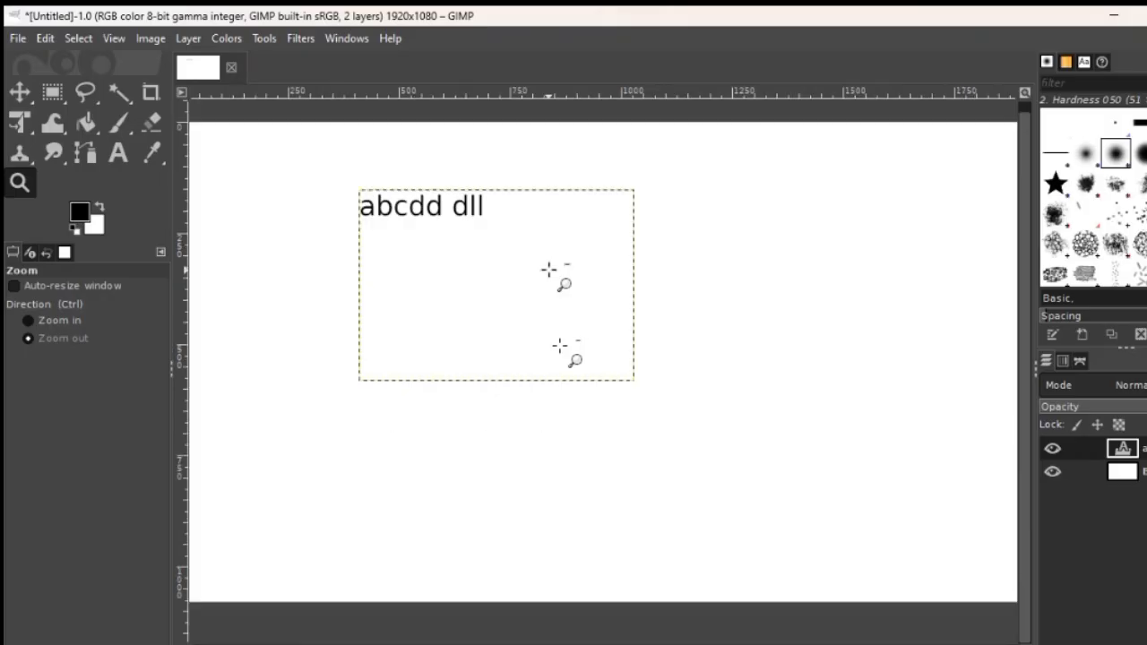
ctrl+click(548, 269)
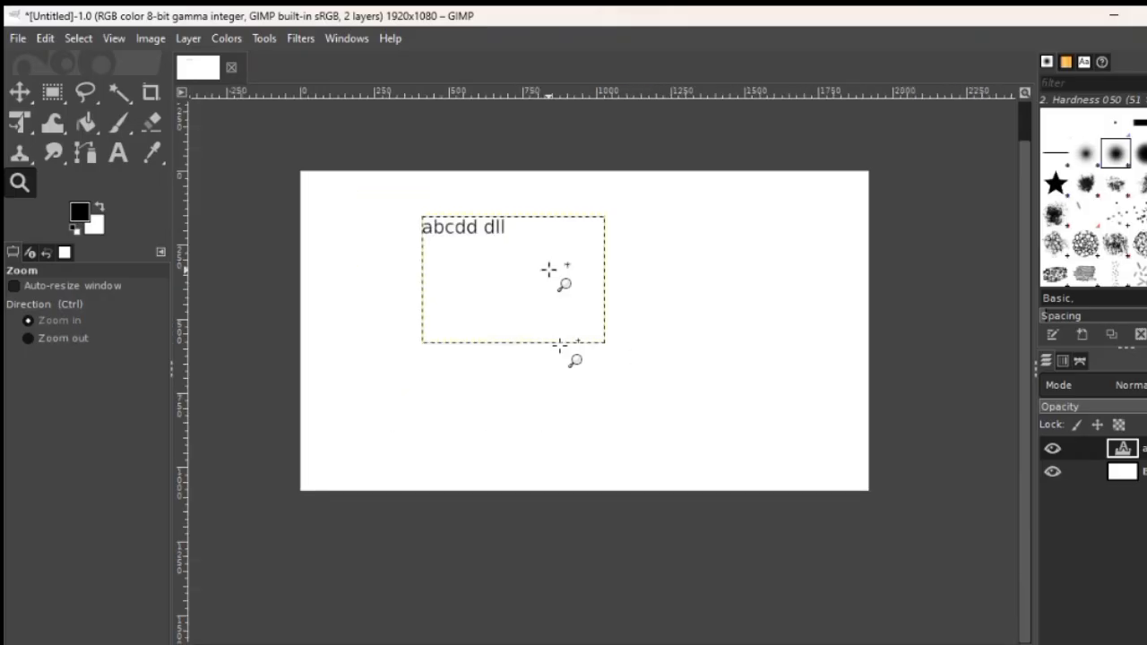